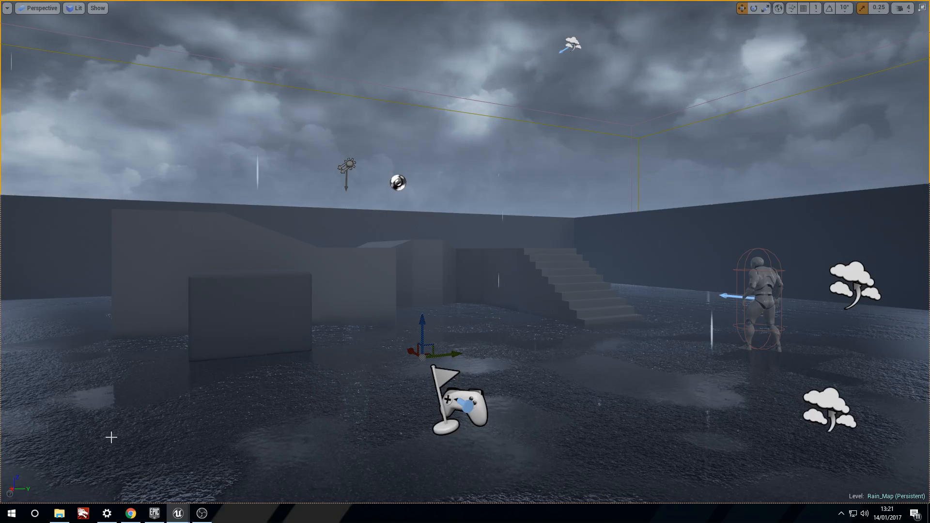
Switch to the editor window that has ThirdPersonExampleMap open.
mouse_move(178, 519)
click(205, 463)
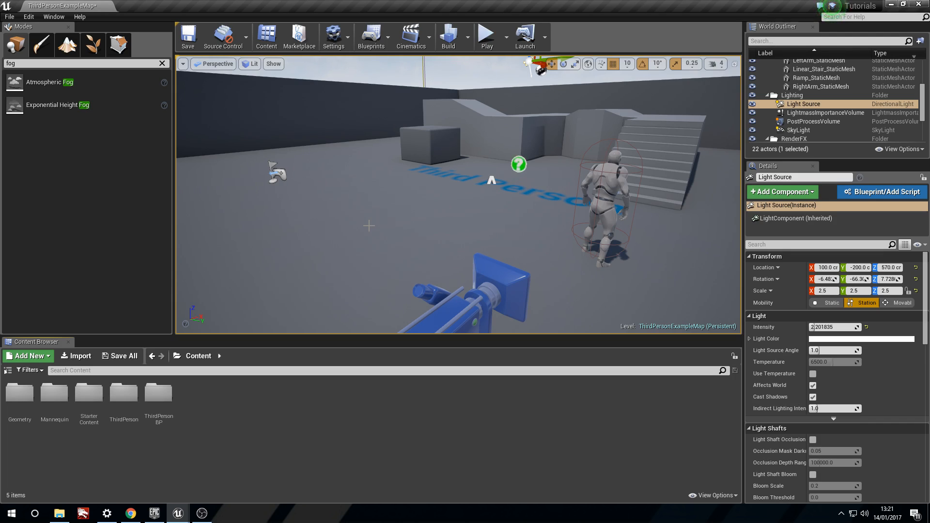
right_drag(413, 266, 528, 267)
key(a)
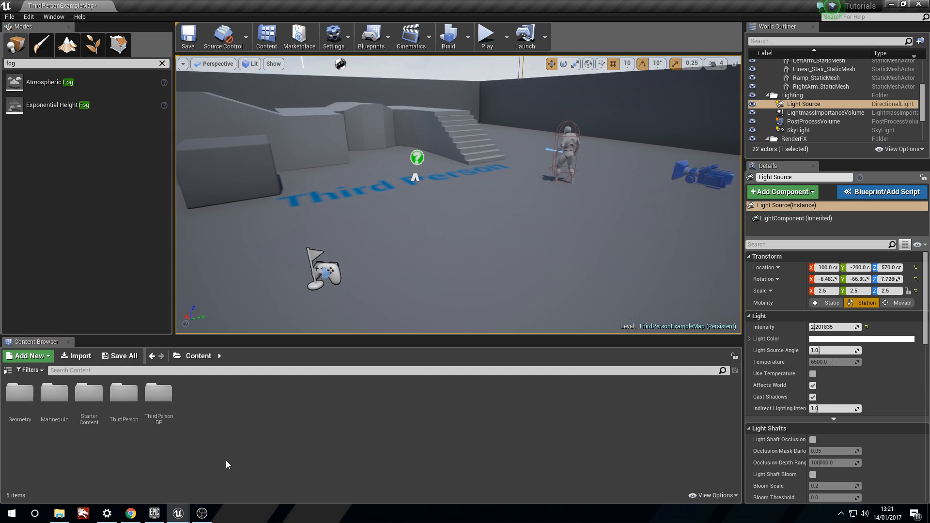
Create a folder named Tutorial_Content in the project's Content folder.
right_click(205, 403)
click(207, 450)
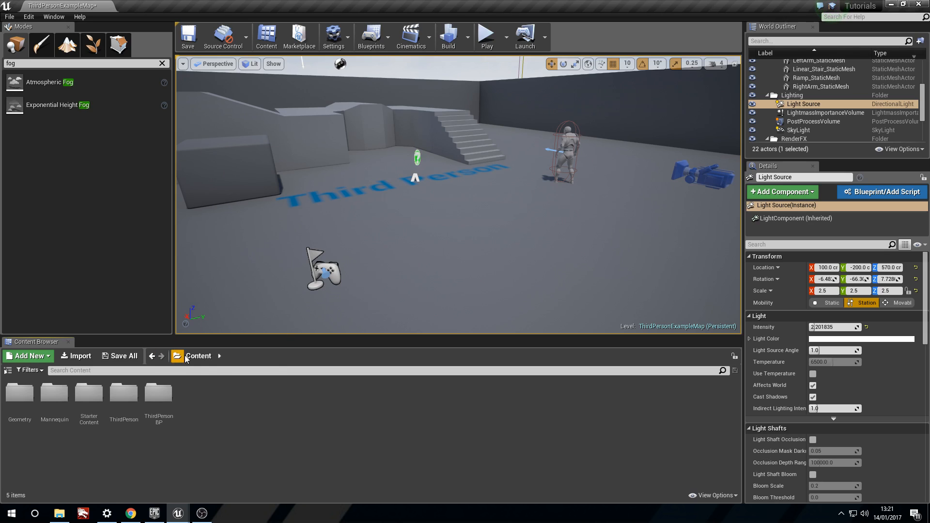
right_click(212, 426)
click(238, 184)
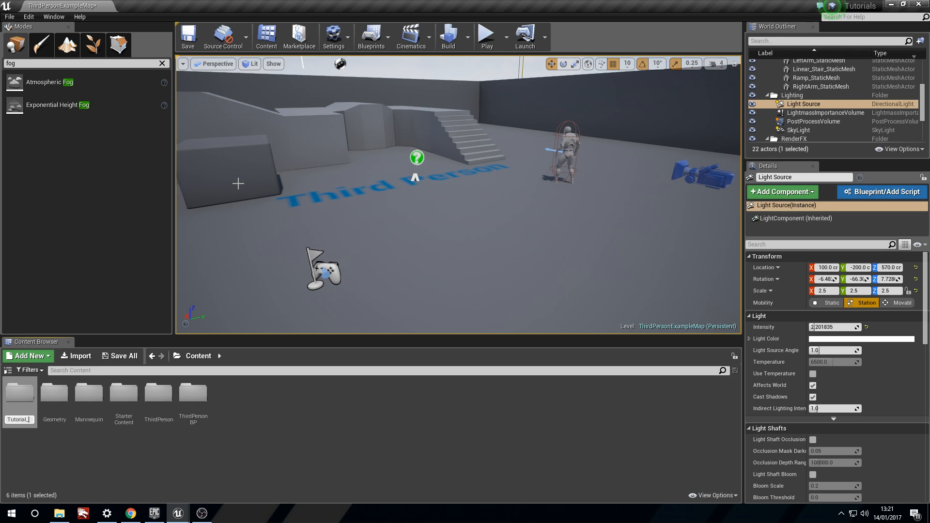
text(Tutorial_Content)
key(Return)
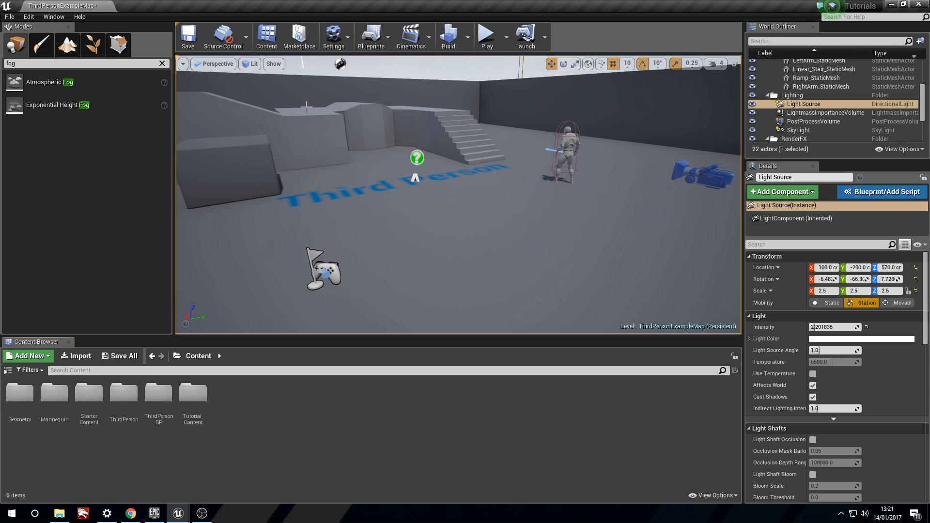
Create a subfolder named Rain_Tutorials inside the Tutorial_Content folder.
double_click(192, 393)
right_click(82, 412)
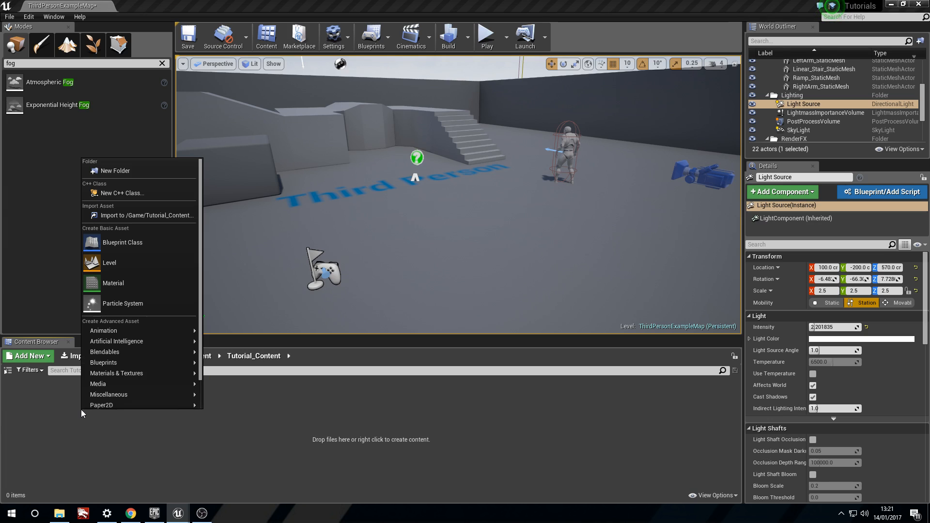
click(120, 171)
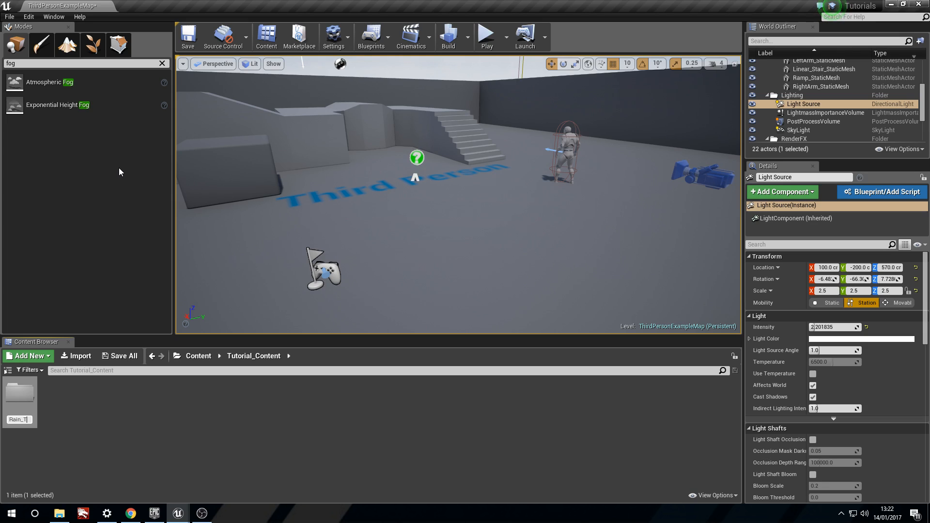
text(Rain_Tutorials)
key(Return)
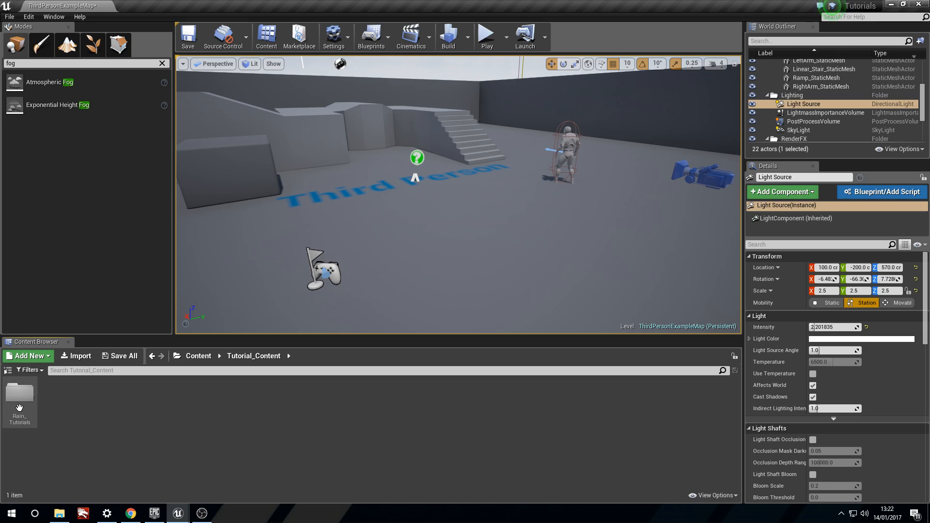
Create a new material named Rainfall_M inside the Rain_Tutorials folder.
double_click(20, 395)
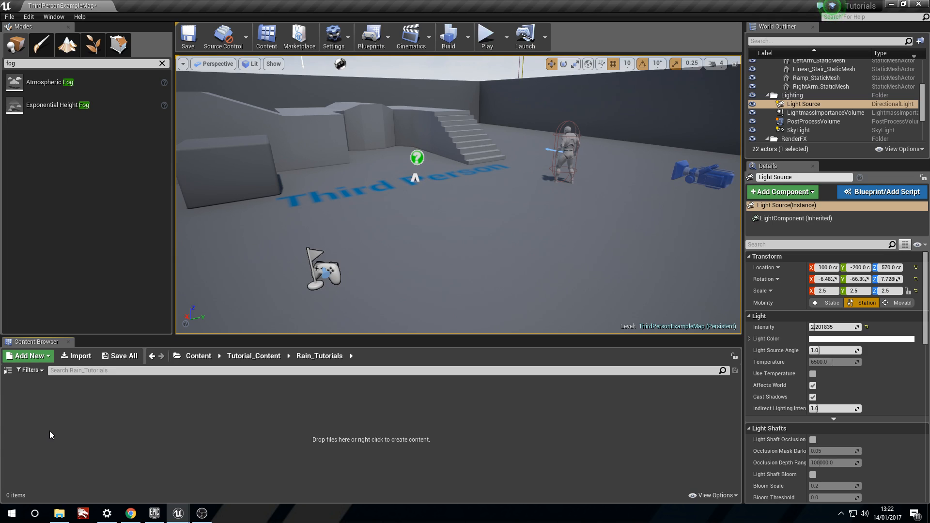
right_click(74, 408)
click(158, 281)
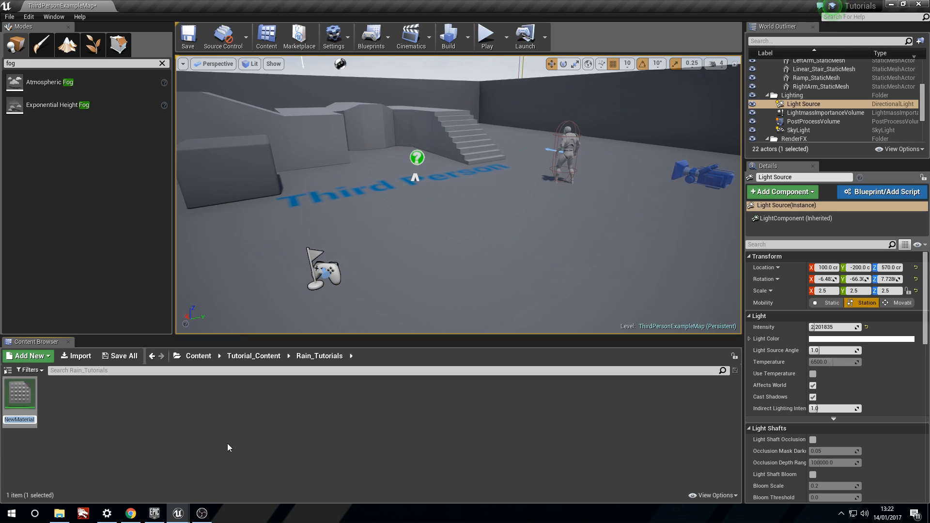
text(Rainfall_M)
key(Return)
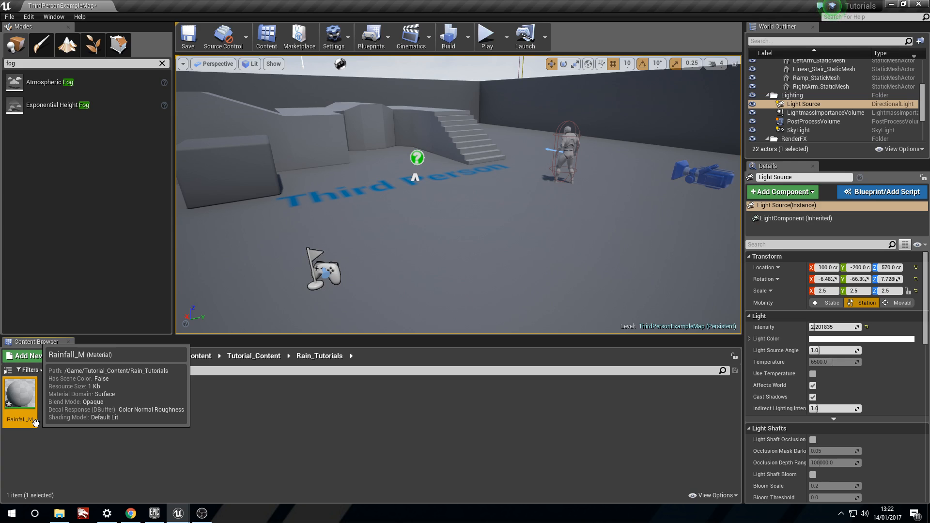
Open the Rainfall_M material for editing in a maximized window and shift its main node slightly down in the graph.
double_click(20, 400)
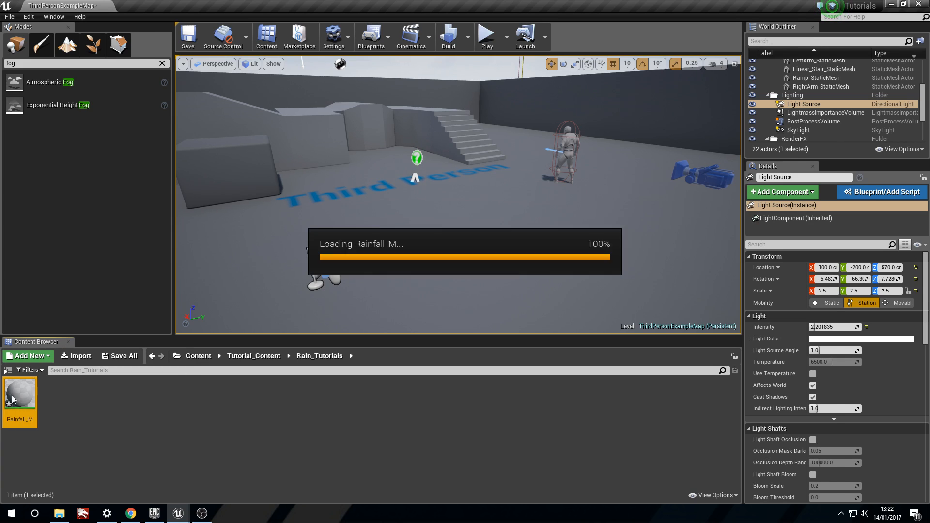
double_click(643, 76)
right_drag(315, 133, 432, 164)
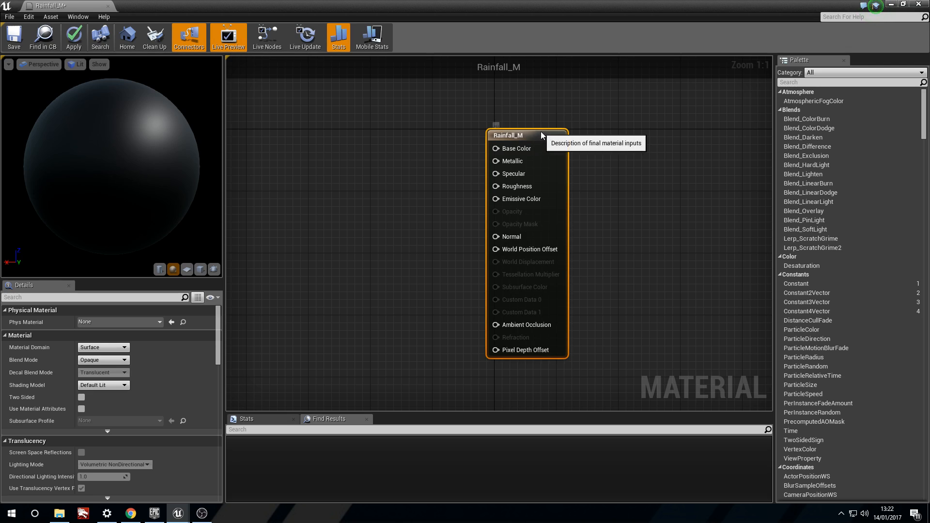
drag(536, 136, 537, 146)
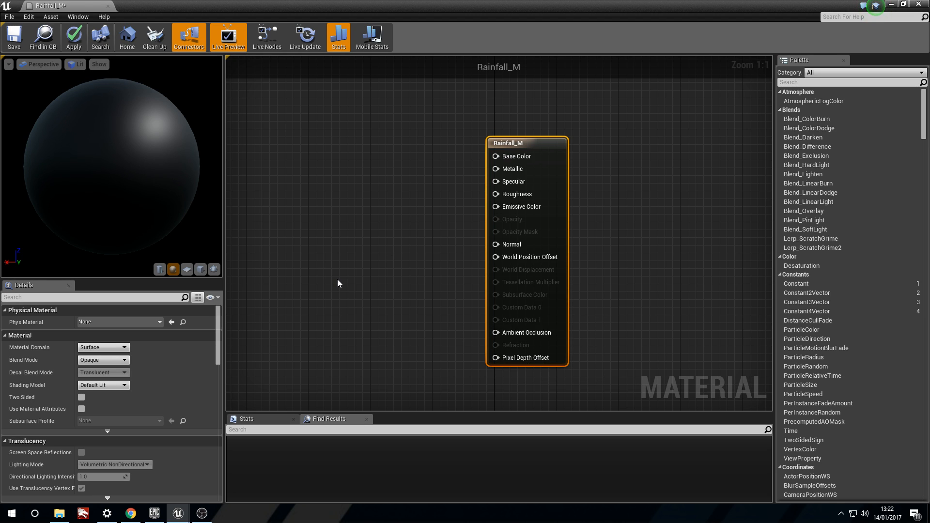
click(362, 217)
right_drag(363, 213, 397, 209)
Set the Rainfall_M material's blend mode to Translucent and its shading model to Unlit.
click(574, 144)
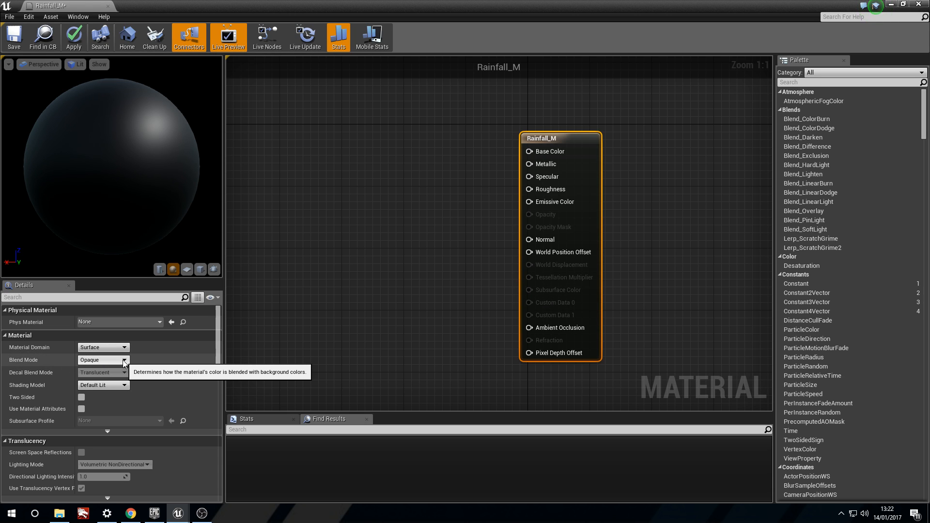
click(106, 361)
click(117, 381)
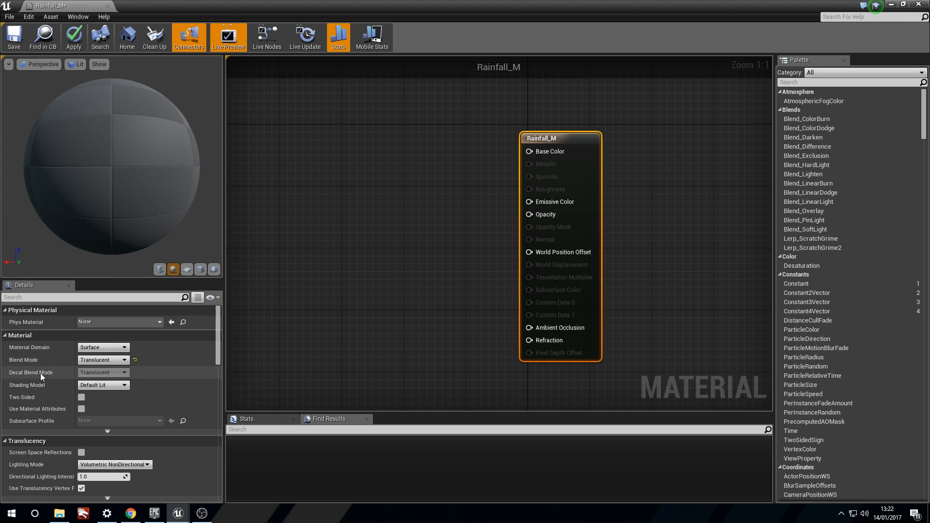
click(88, 385)
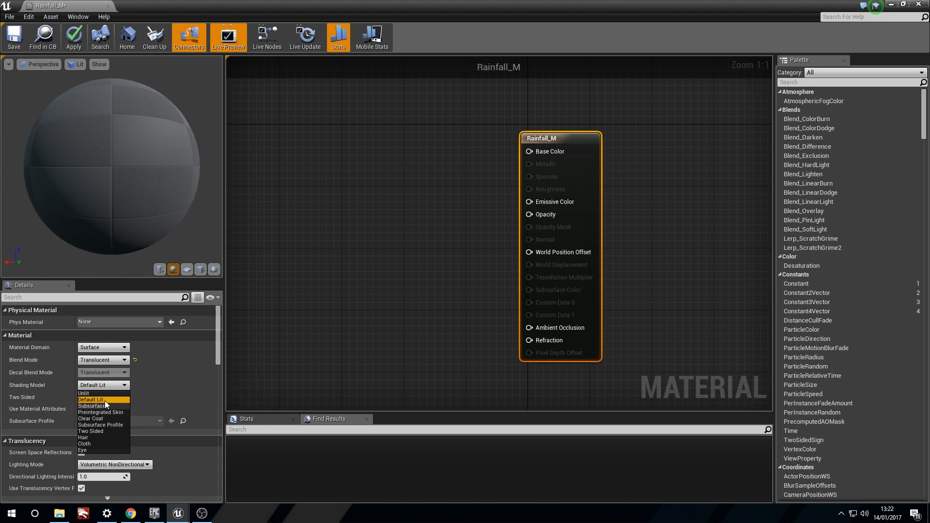
click(103, 394)
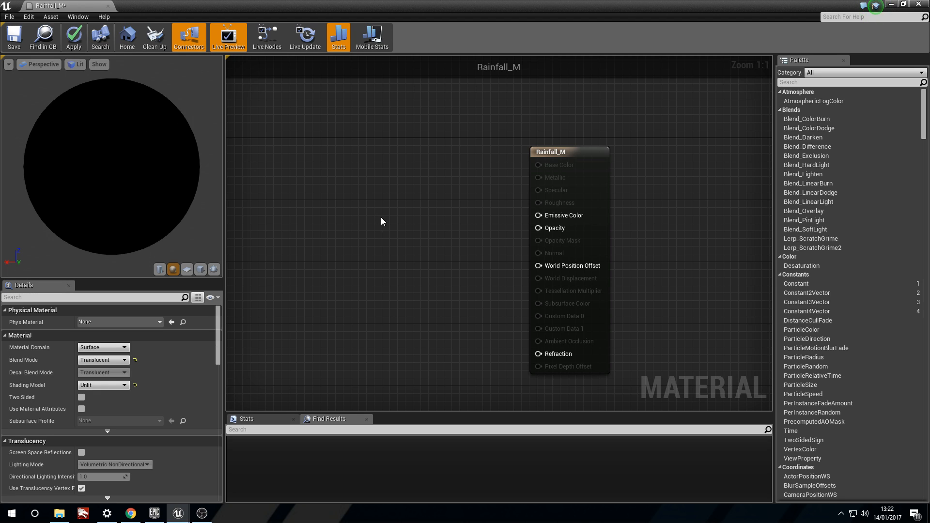
Add a Particle Color node to the material graph and place it well to the upper left of the Rainfall_M node.
right_drag(390, 205, 427, 212)
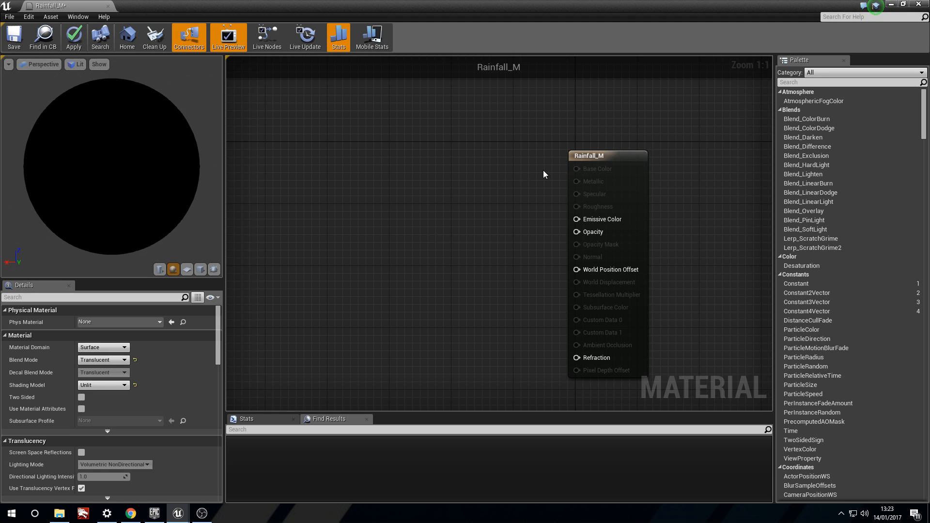
right_click(353, 175)
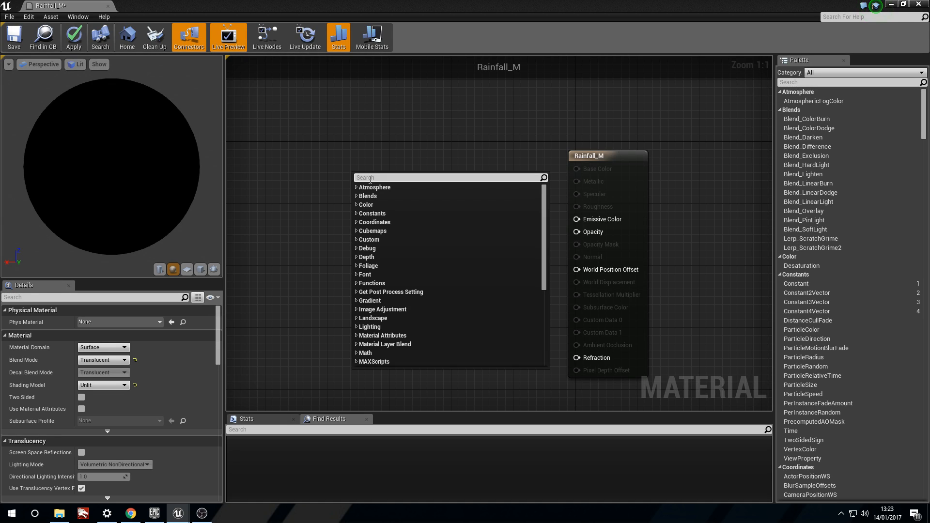
text(parti)
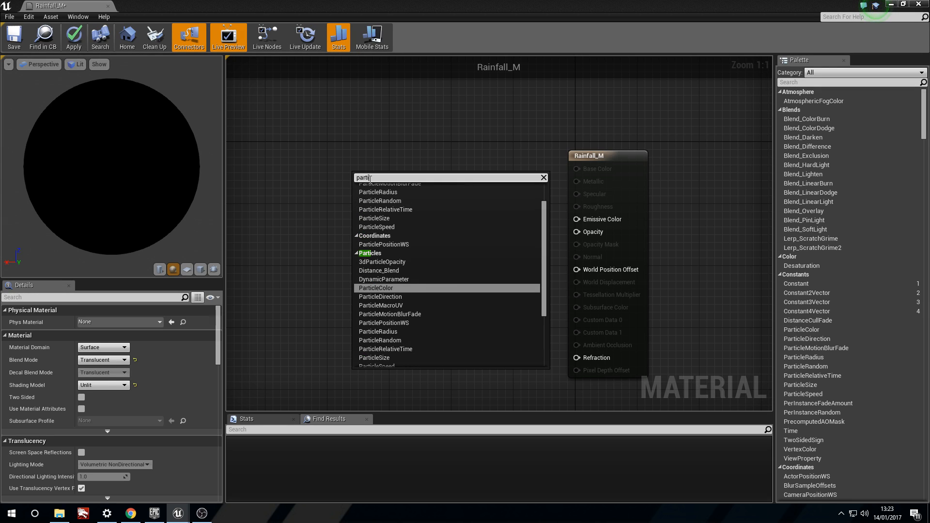
key(Return)
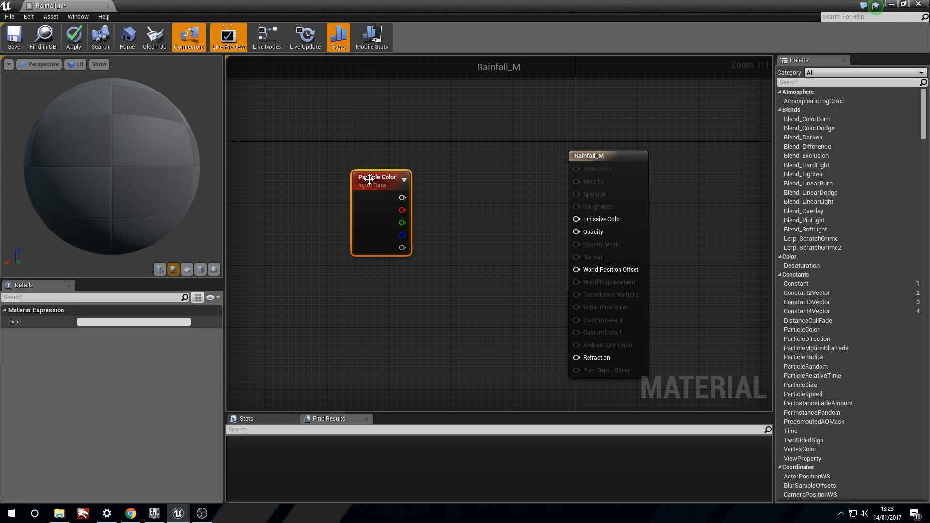
drag(381, 189, 318, 160)
drag(408, 121, 325, 233)
drag(314, 149, 299, 132)
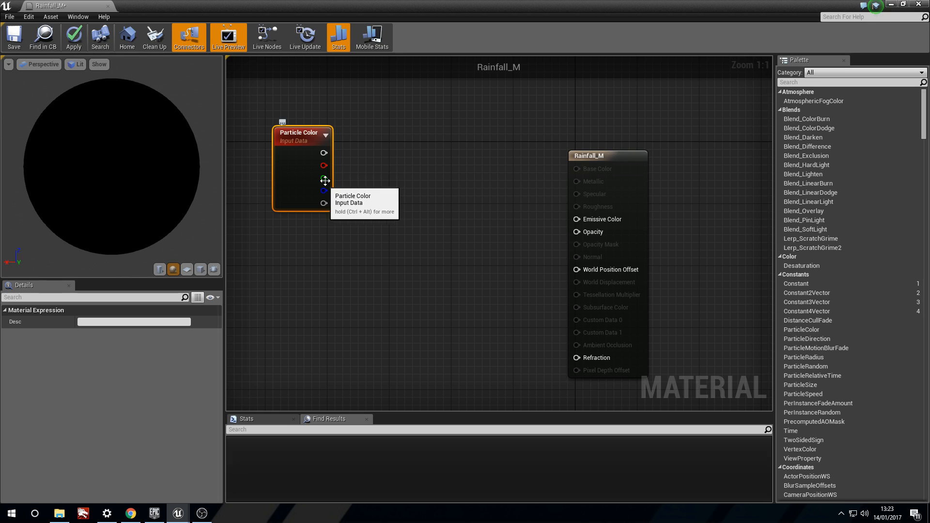
drag(323, 203, 355, 194)
click(355, 191)
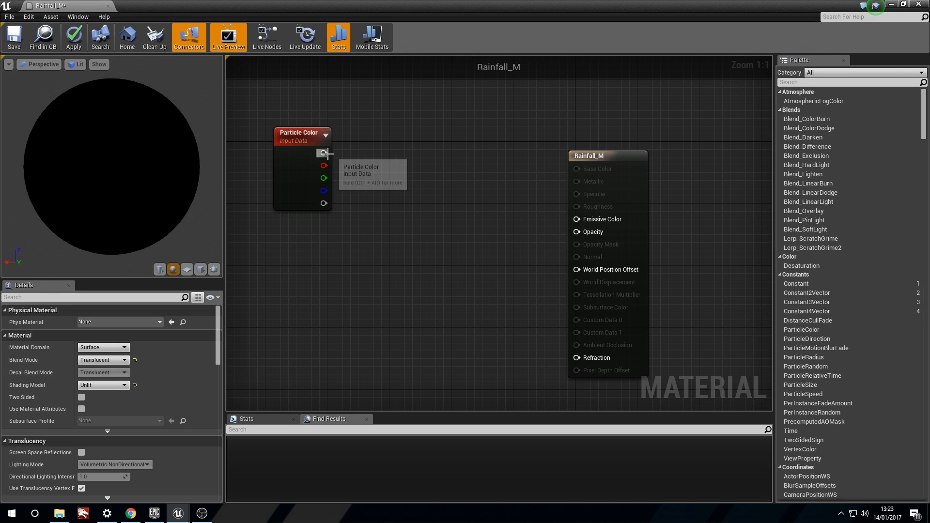
drag(307, 154, 314, 162)
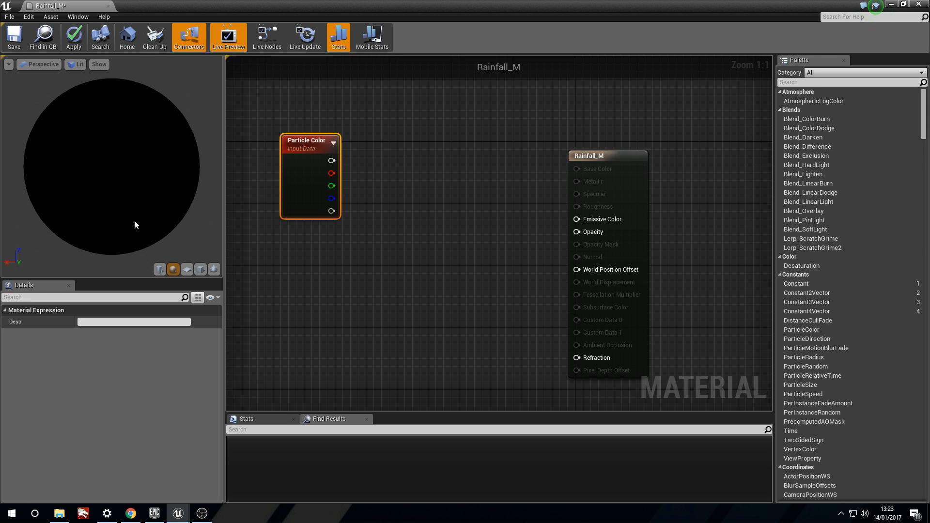
Change the material preview mesh from a sphere to a plane.
drag(107, 184, 111, 196)
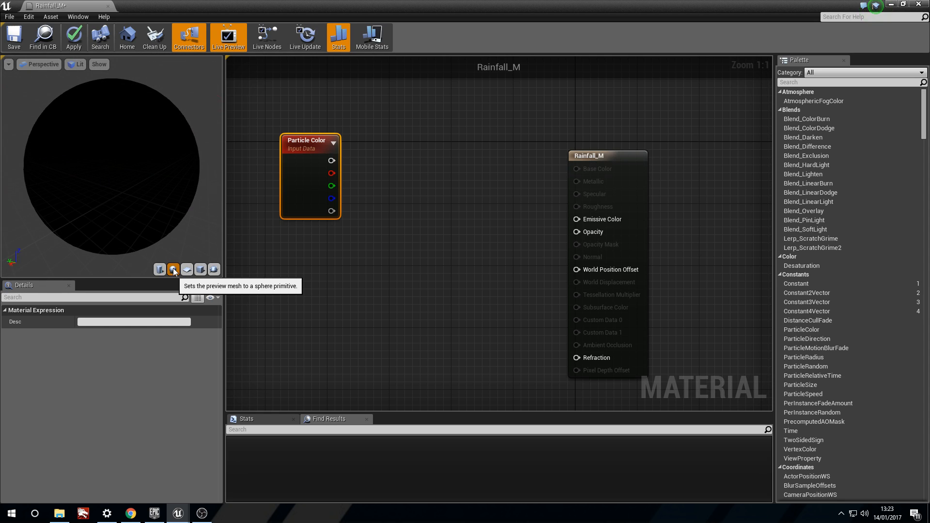
click(187, 270)
mouse_move(117, 143)
mouse_down()
mouse_move(141, 145)
mouse_move(118, 144)
mouse_up()
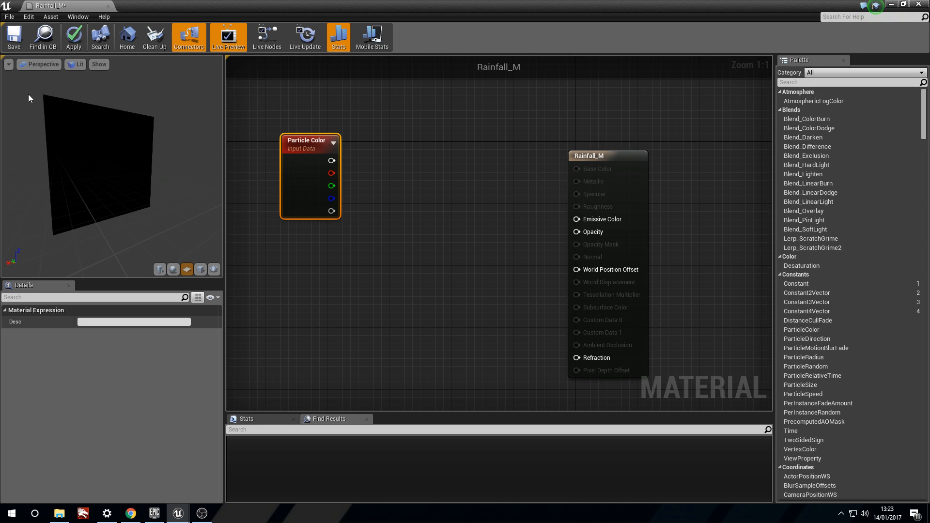
drag(99, 165, 122, 187)
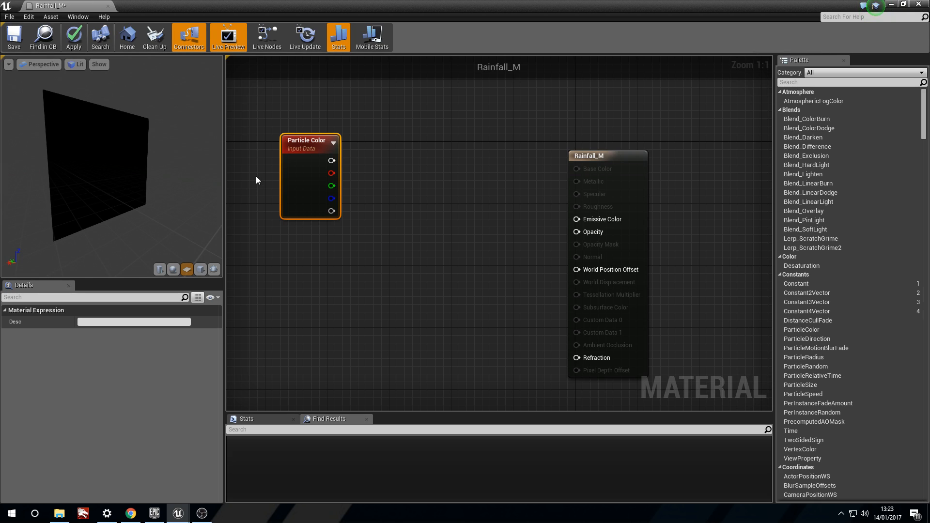
Add a RadialGradientExponential node to the graph and place it below the Particle Color node.
drag(322, 153, 313, 138)
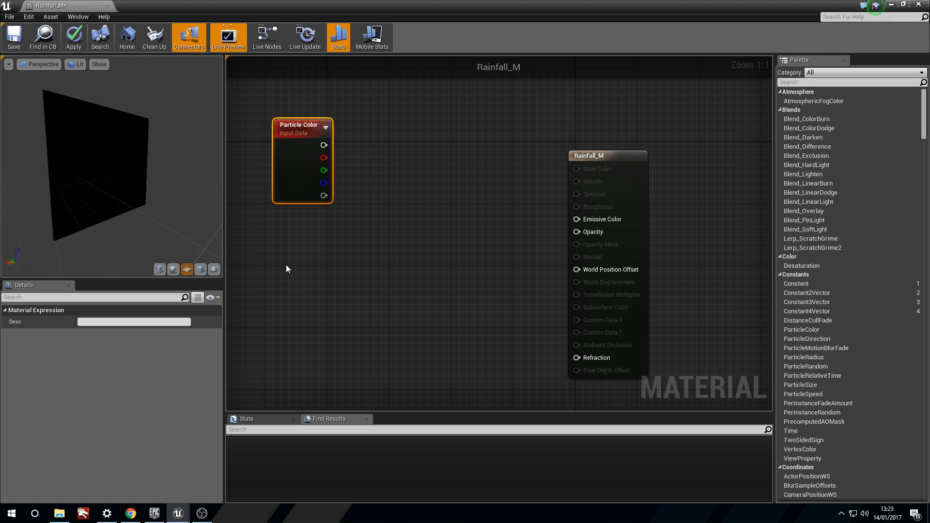
right_click(281, 296)
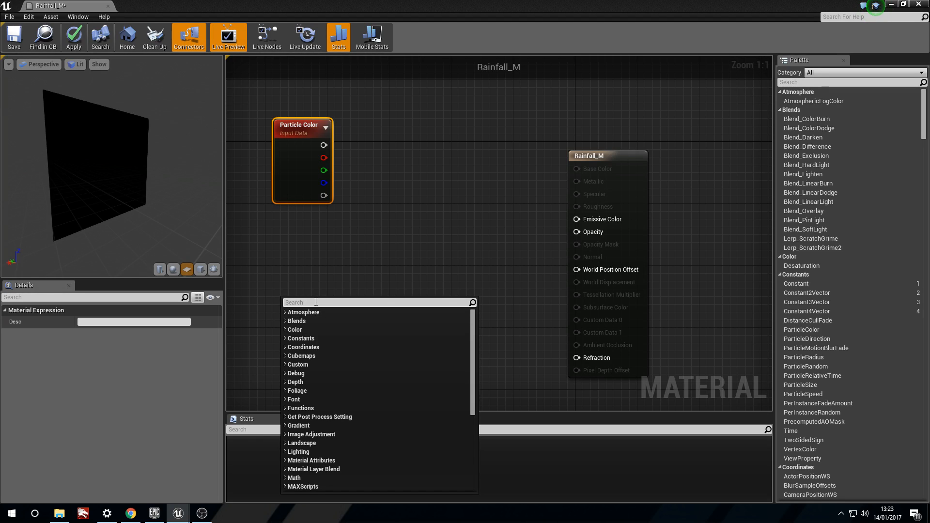
text(radi)
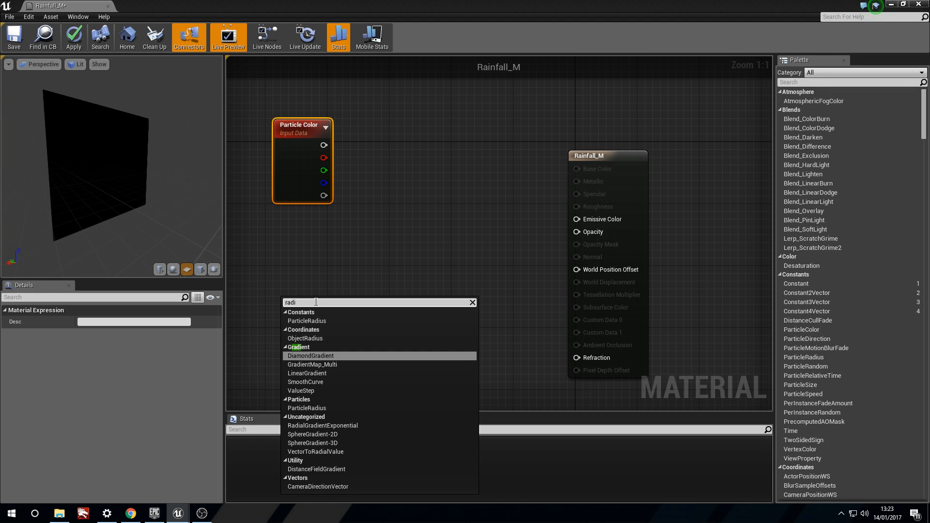
text(al)
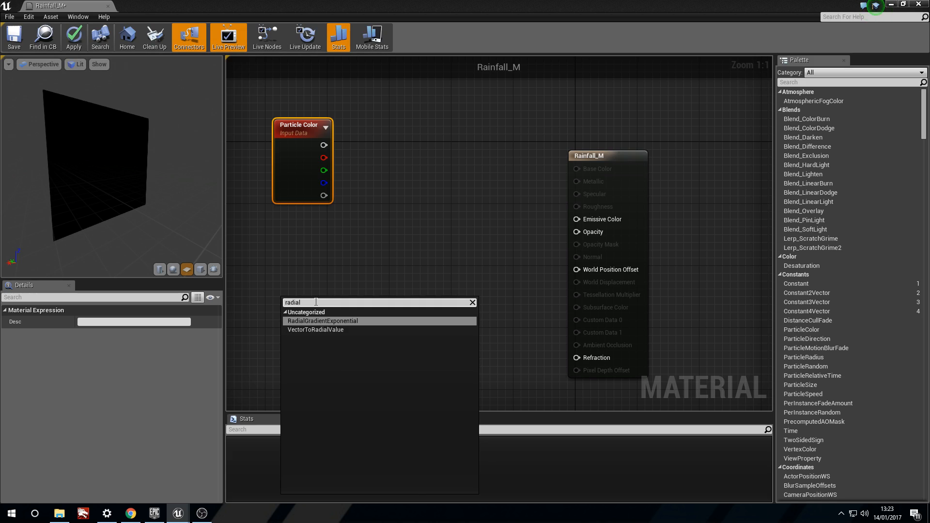
key(Return)
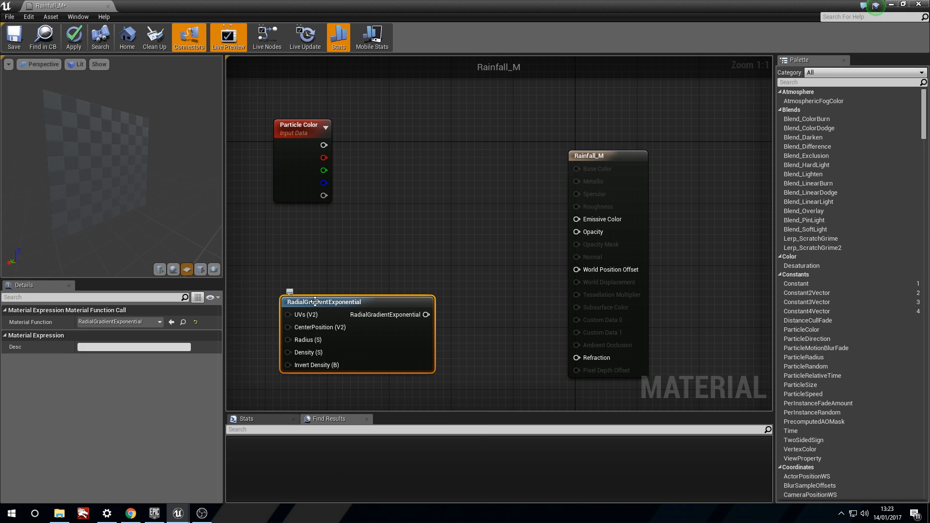
drag(315, 302, 307, 258)
Start previewing the RadialGradientExponential node on the preview plane.
click(328, 255)
right_click(332, 258)
click(332, 258)
right_click(332, 258)
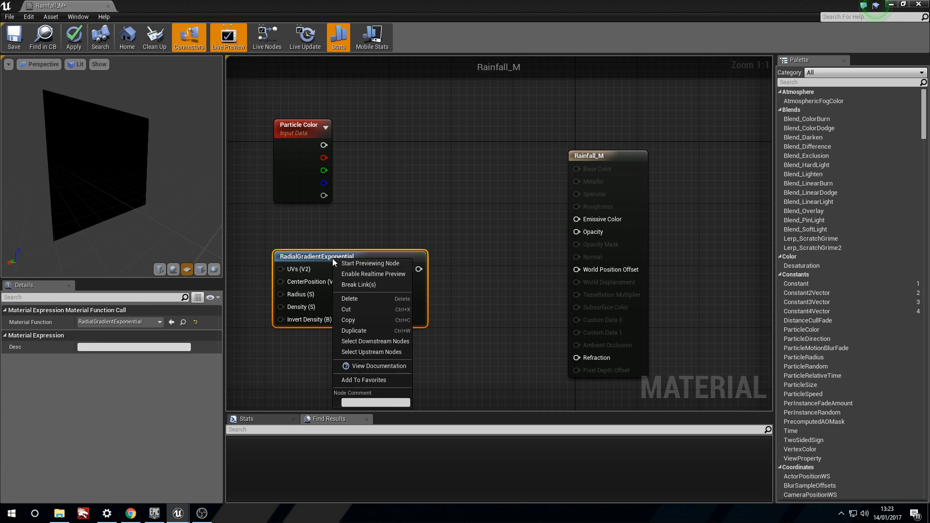
click(369, 264)
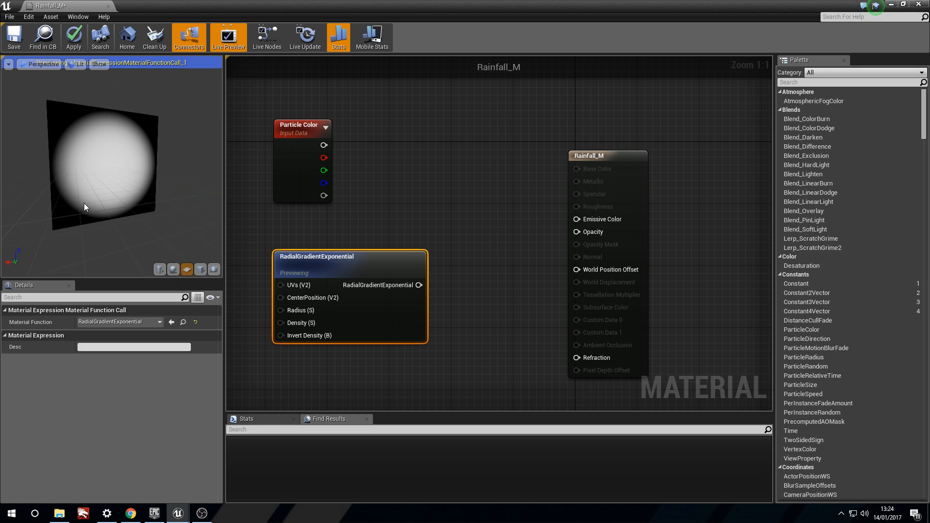
Stop previewing the RadialGradientExponential node, then rearrange it and the Particle Color node well to the left of Rainfall_M.
right_click(326, 261)
click(373, 269)
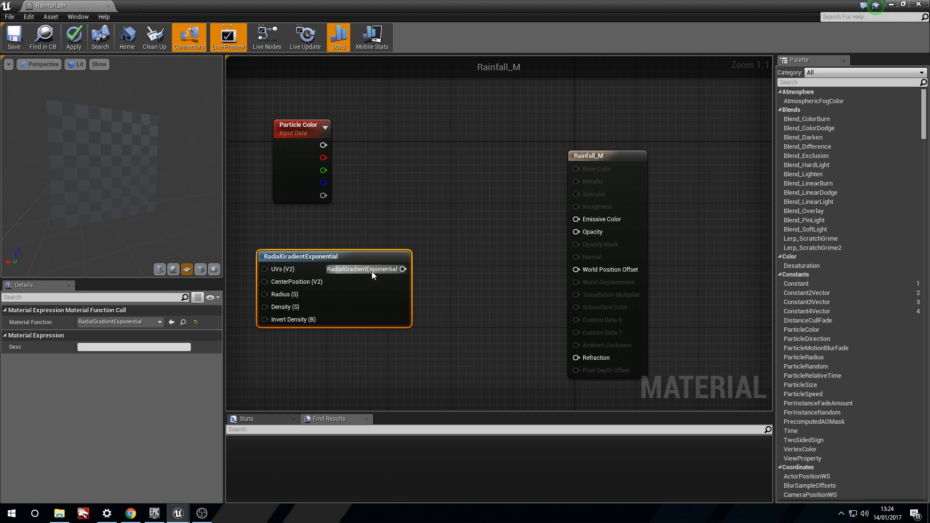
drag(330, 256, 308, 286)
right_drag(338, 250, 371, 249)
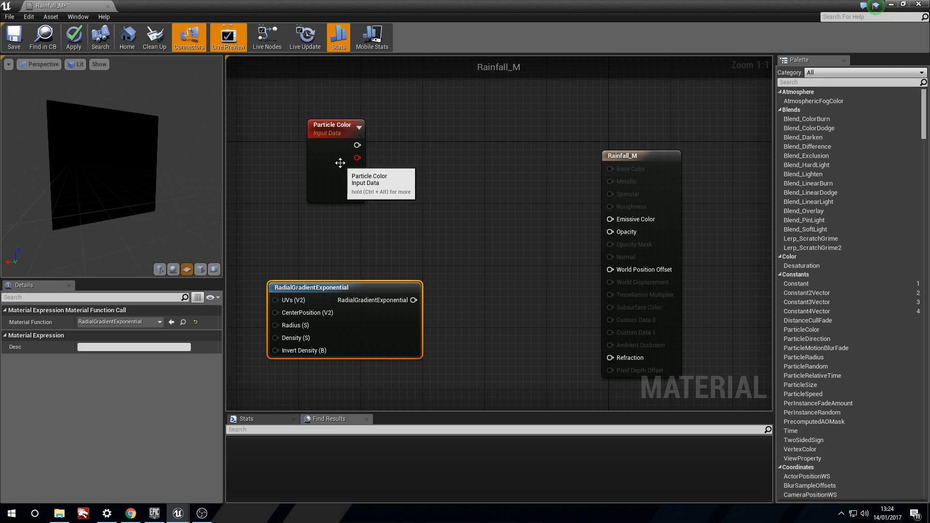
drag(341, 163, 310, 170)
drag(352, 291, 331, 278)
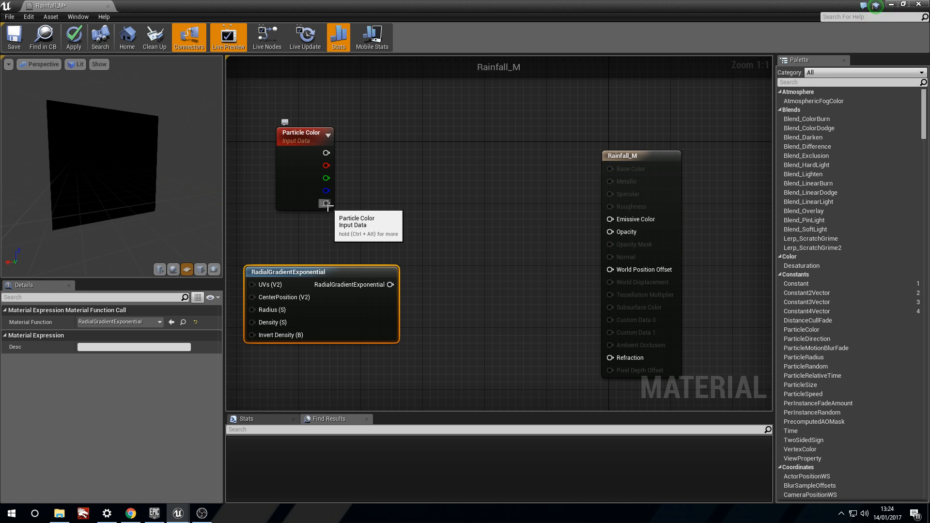
mouse_move(406, 236)
right_down()
mouse_move(371, 252)
mouse_move(404, 246)
right_up()
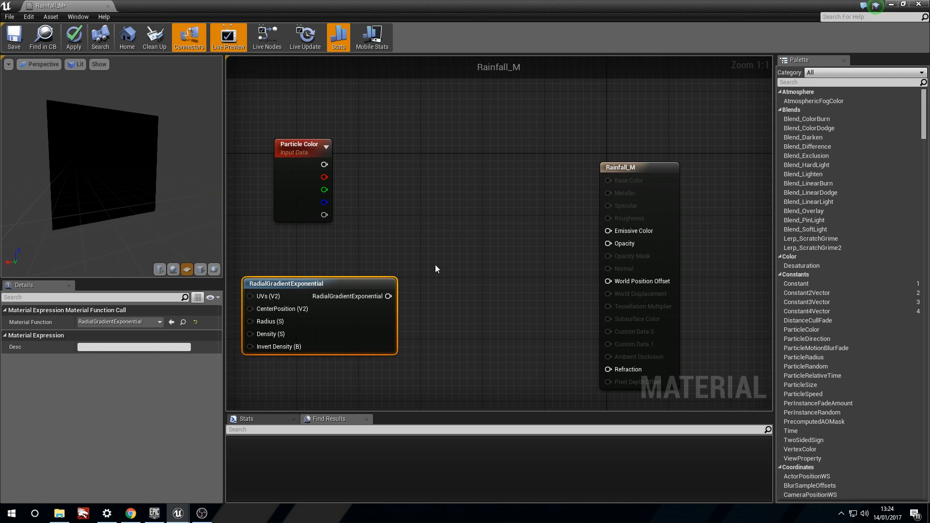
Add a Multiply node with Particle Color's alpha as A and RadialGradientExponential as B, and connect its output to Opacity.
click(491, 249)
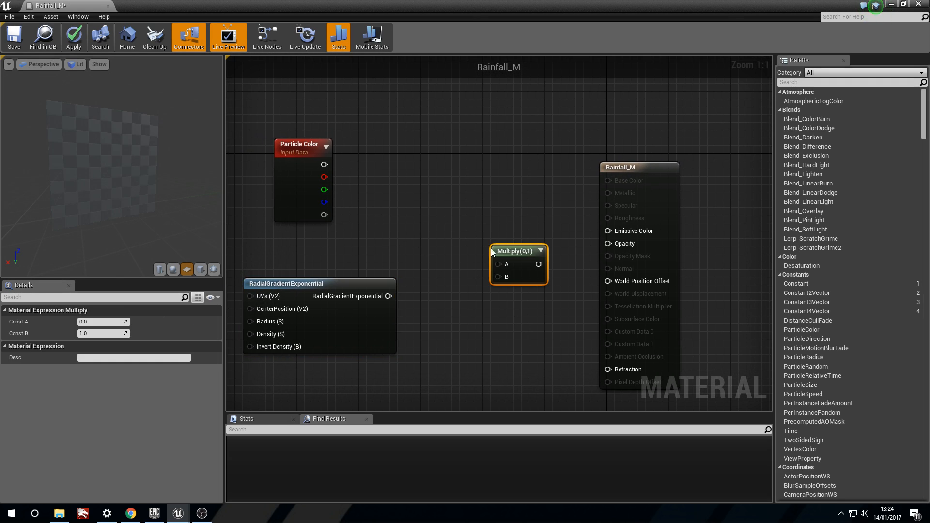
drag(524, 254, 495, 249)
drag(389, 296, 458, 259)
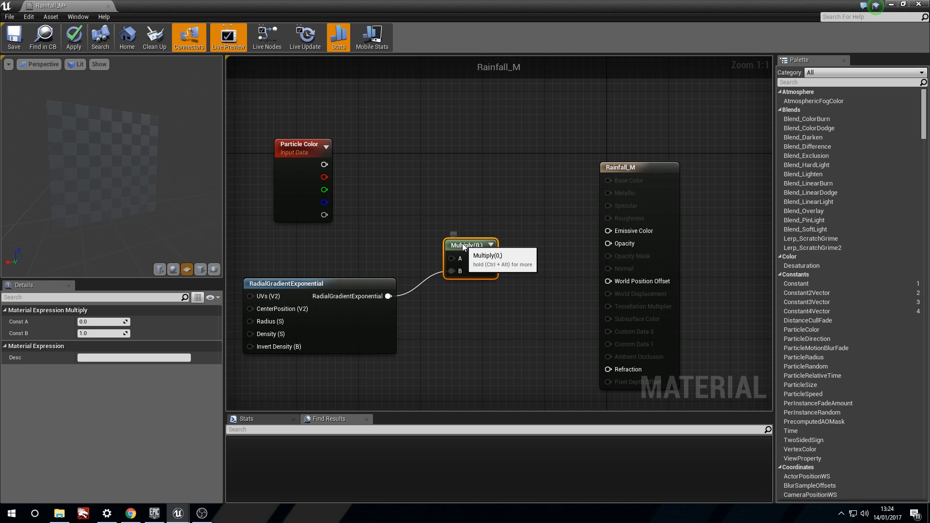
drag(324, 214, 620, 242)
mouse_move(160, 198)
mouse_down()
mouse_move(116, 196)
mouse_move(158, 186)
mouse_up()
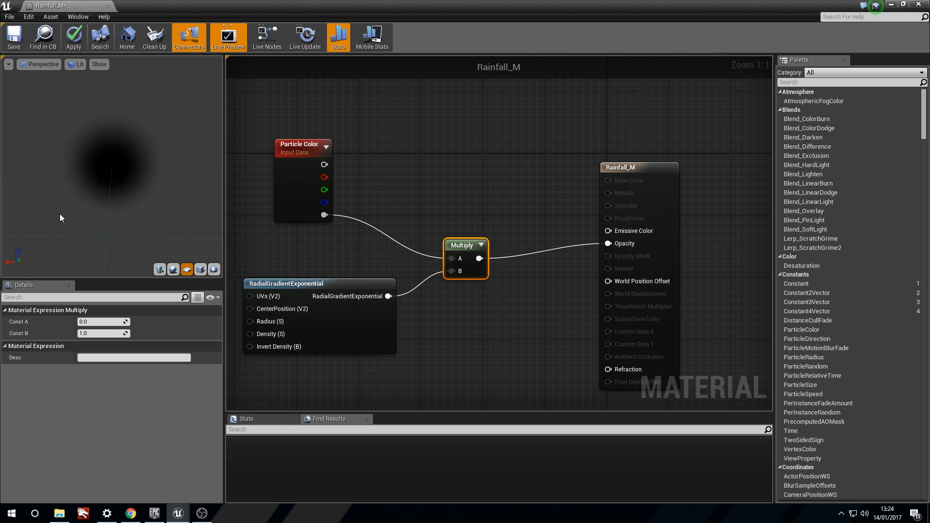
drag(80, 147, 130, 152)
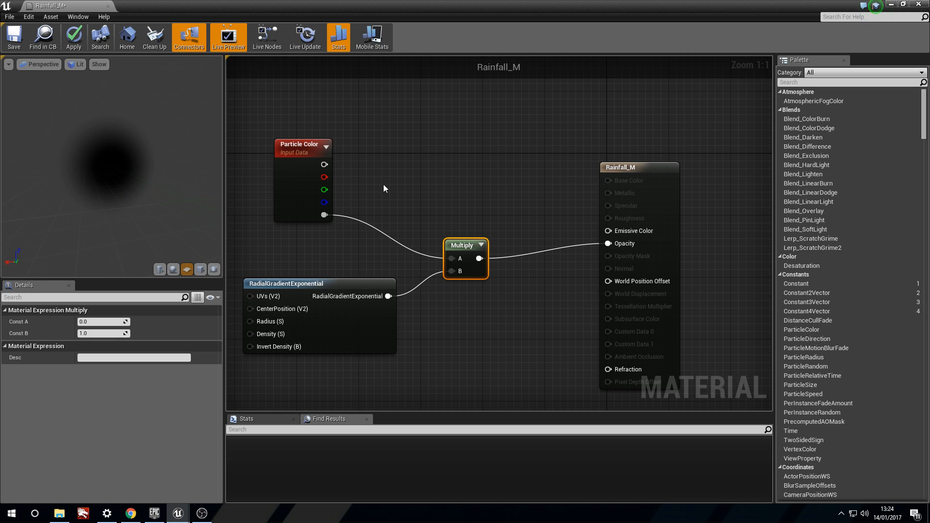
Shift the Multiply and RadialGradientExponential nodes slightly down and add a second Multiply node above the first.
drag(461, 245, 469, 269)
drag(328, 294, 327, 310)
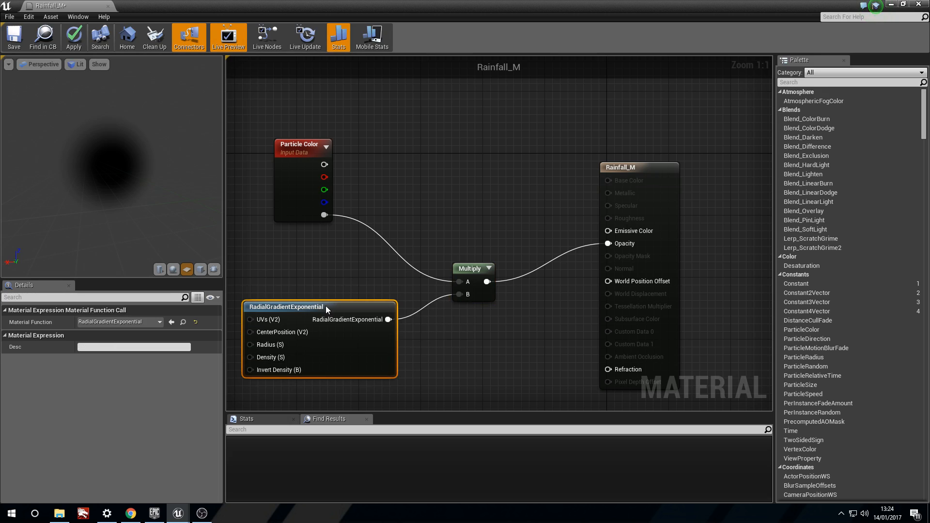
click(468, 199)
drag(503, 187, 487, 172)
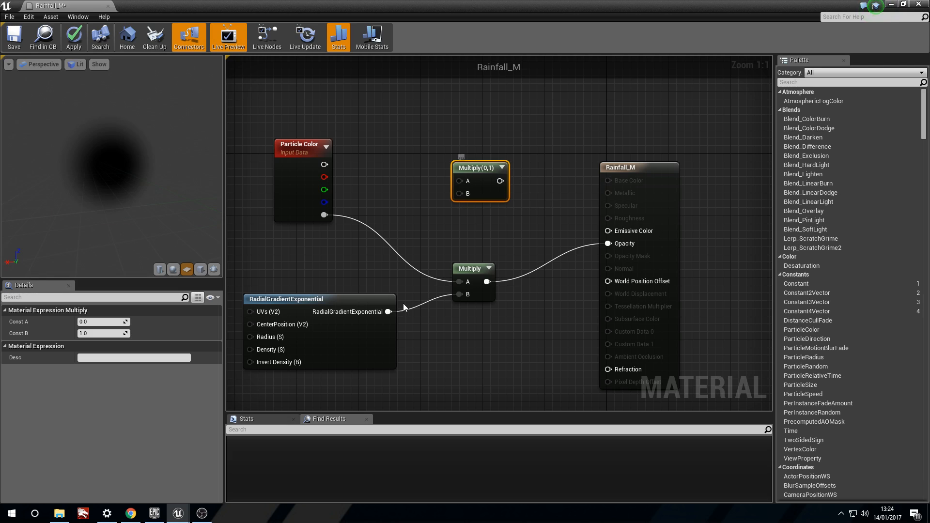
Connect Particle Color's RGB output to A and RadialGradientExponential to B of the upper Multiply, and its result to Emissive Color.
drag(388, 312, 461, 195)
drag(325, 163, 379, 151)
drag(435, 170, 609, 231)
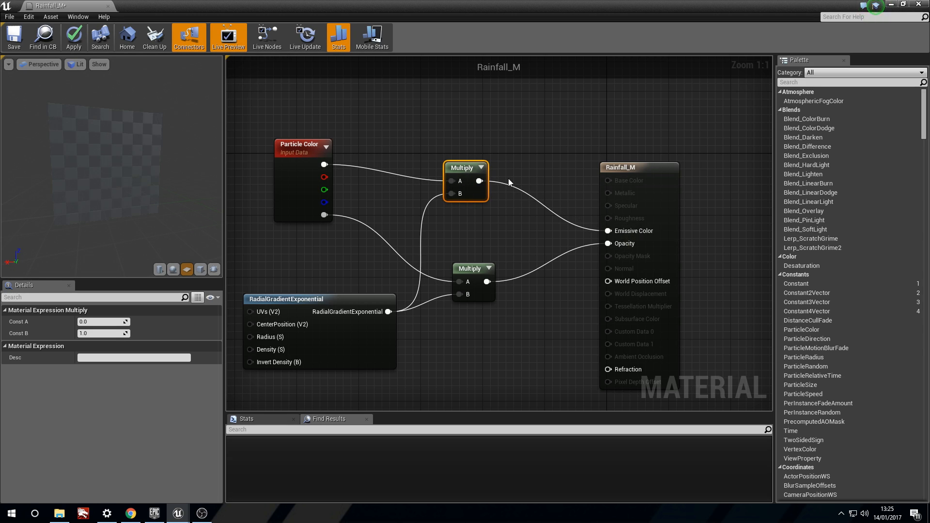
drag(468, 171, 476, 179)
drag(210, 206, 131, 179)
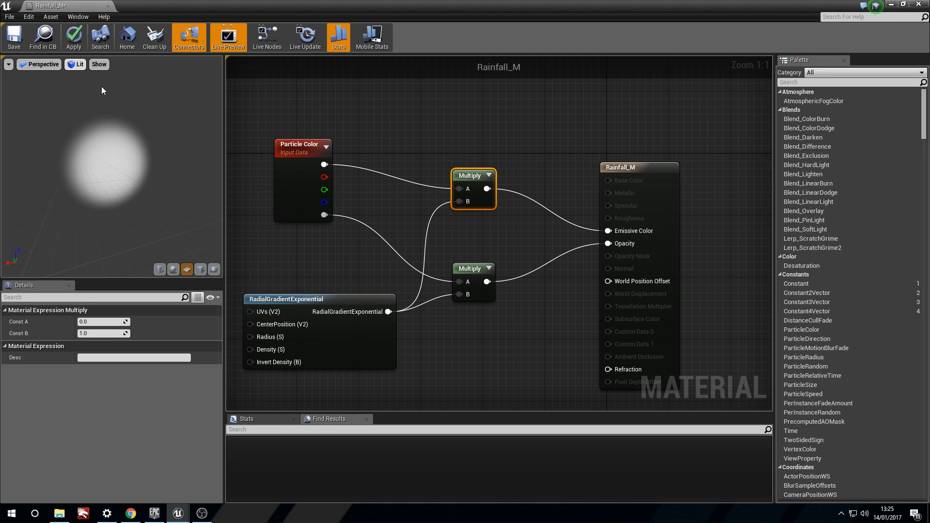
Apply and save the Rainfall_M material, then minimize its editor.
mouse_move(352, 159)
right_down()
mouse_move(382, 153)
mouse_move(367, 156)
right_up()
drag(251, 118, 535, 264)
click(533, 257)
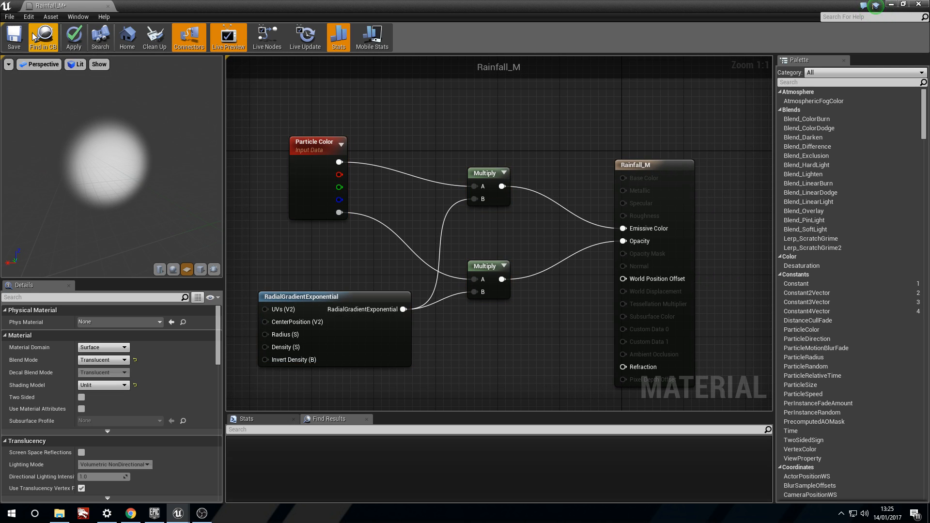
click(74, 45)
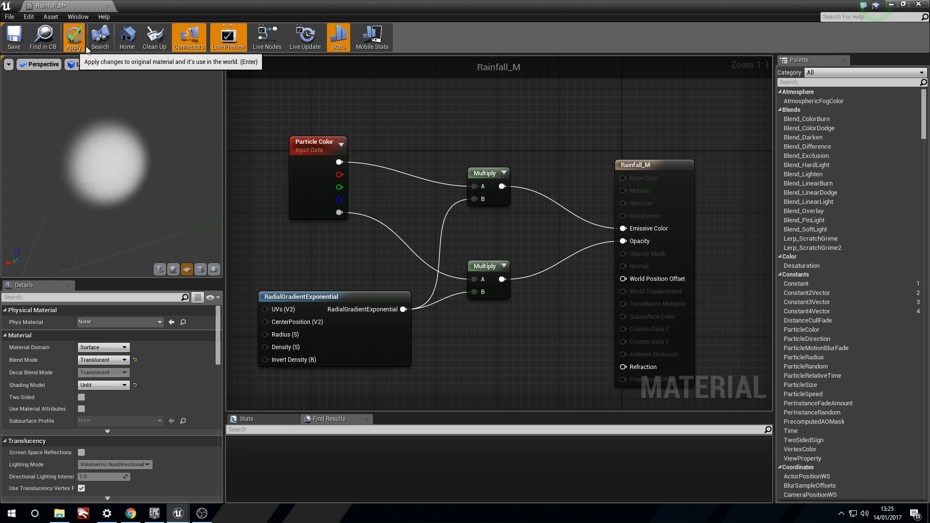
click(14, 38)
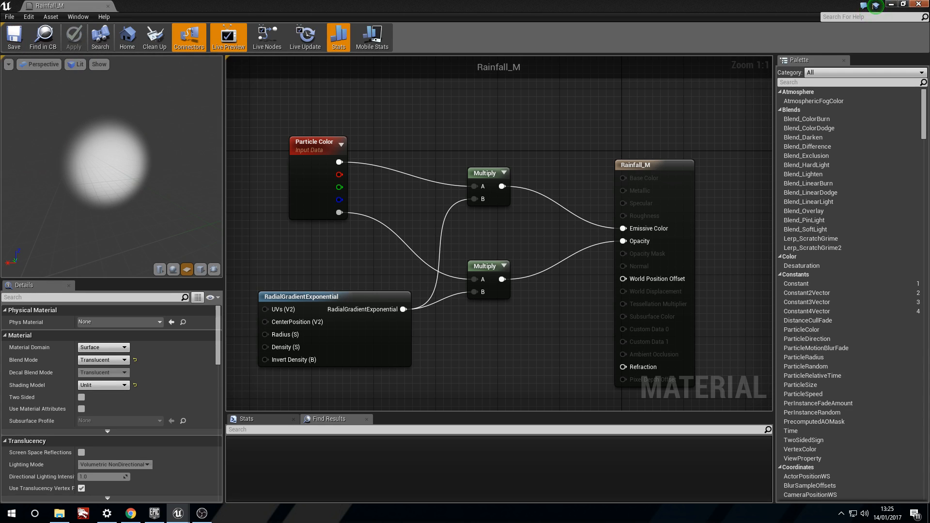
click(891, 3)
Create a particle system named Rainfall_P in the Rain_Tutorials folder and open it for editing.
click(121, 429)
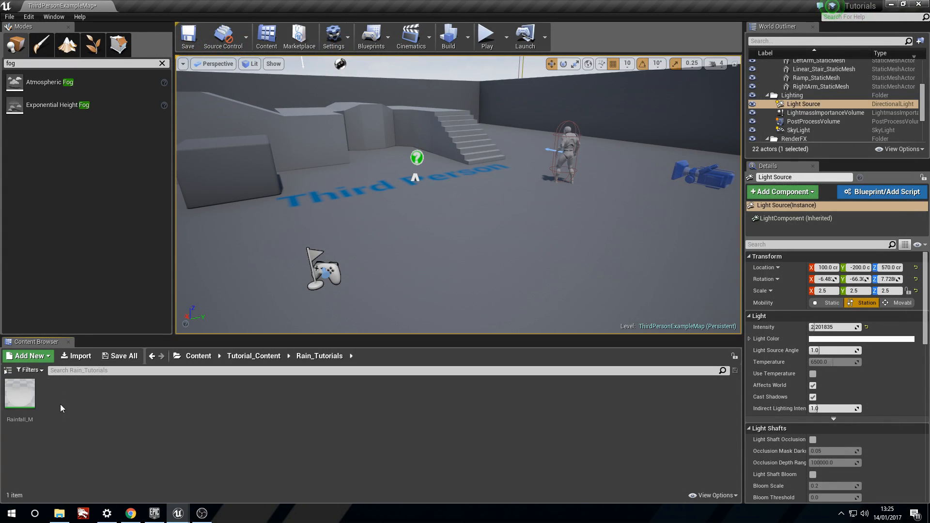
right_click(112, 420)
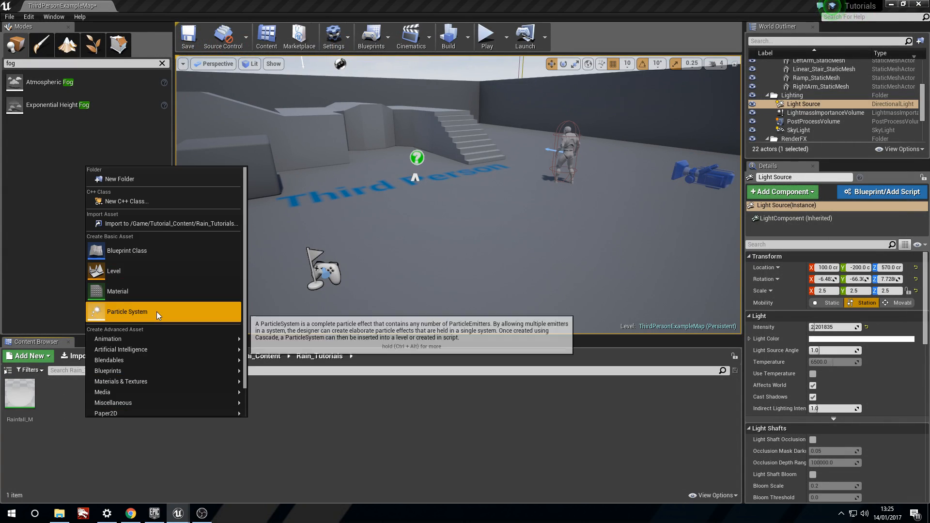
click(158, 314)
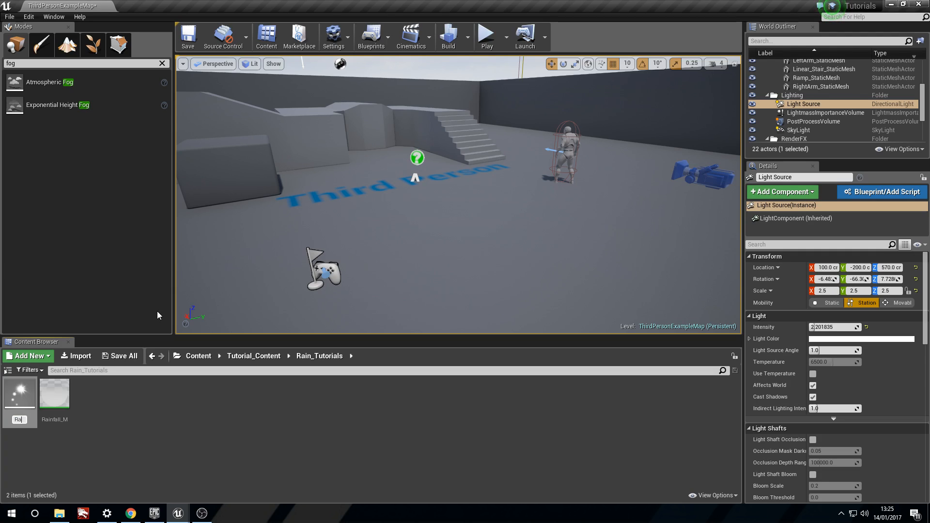
text(Rainfall_P)
key(Return)
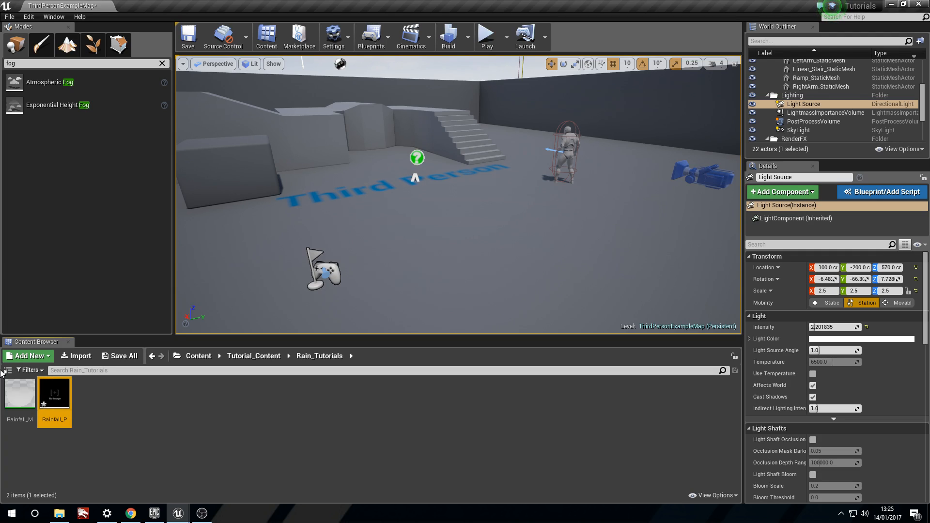
double_click(55, 394)
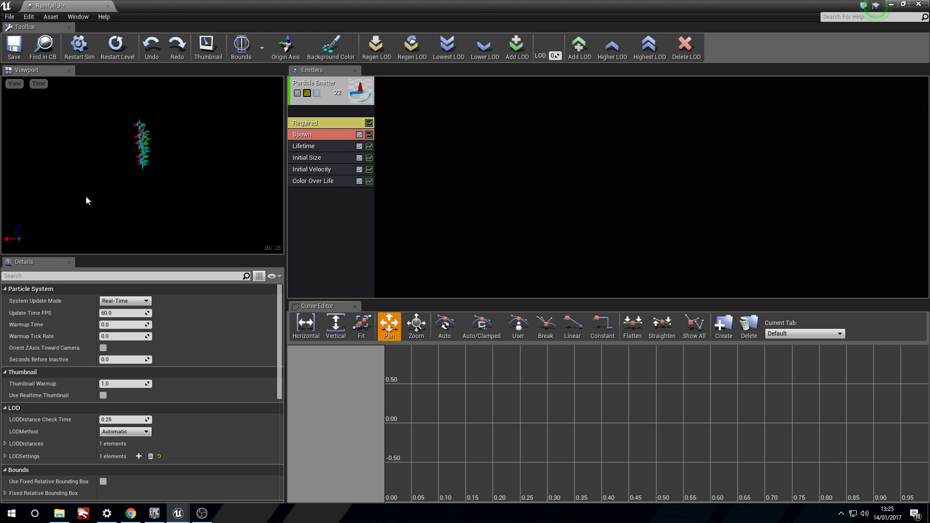
mouse_move(145, 164)
right_down()
mouse_move(121, 175)
mouse_move(145, 167)
right_up()
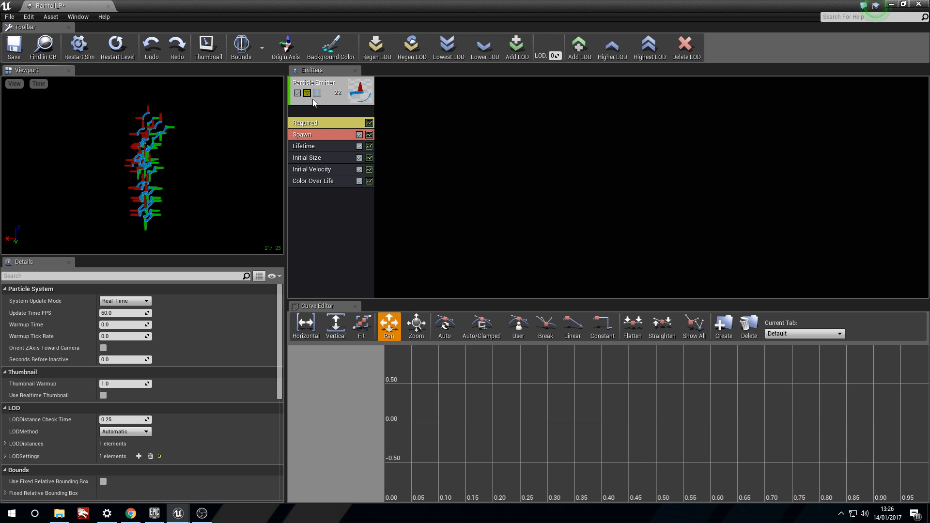
Assign the Rainfall_M material to the particle emitter in its Required module.
click(316, 83)
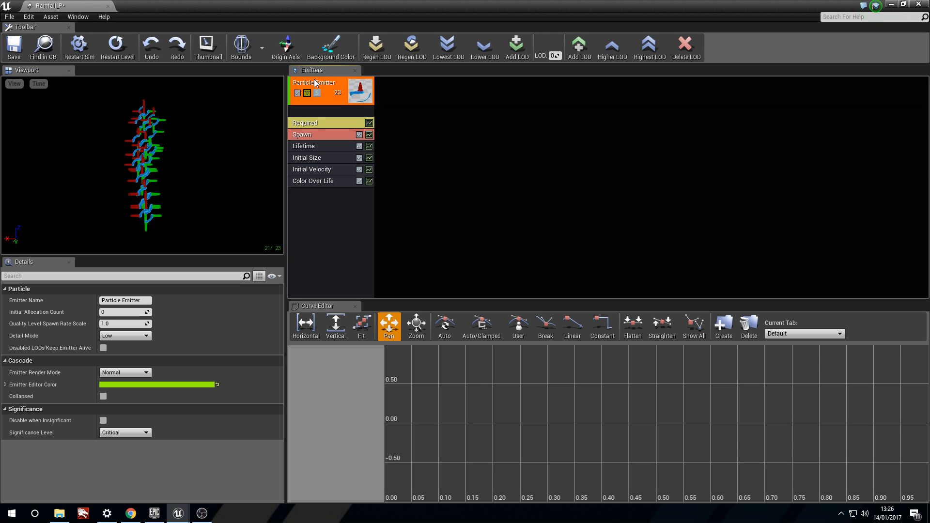
click(315, 121)
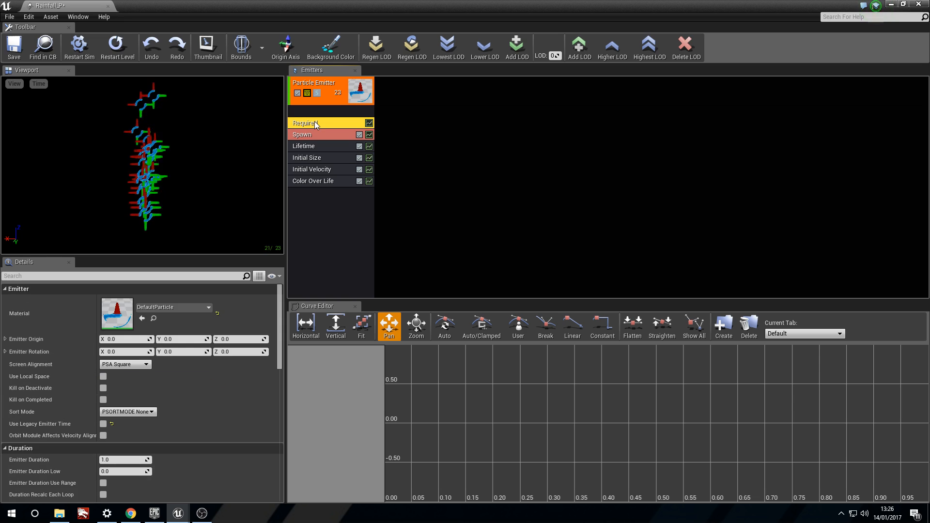
click(176, 307)
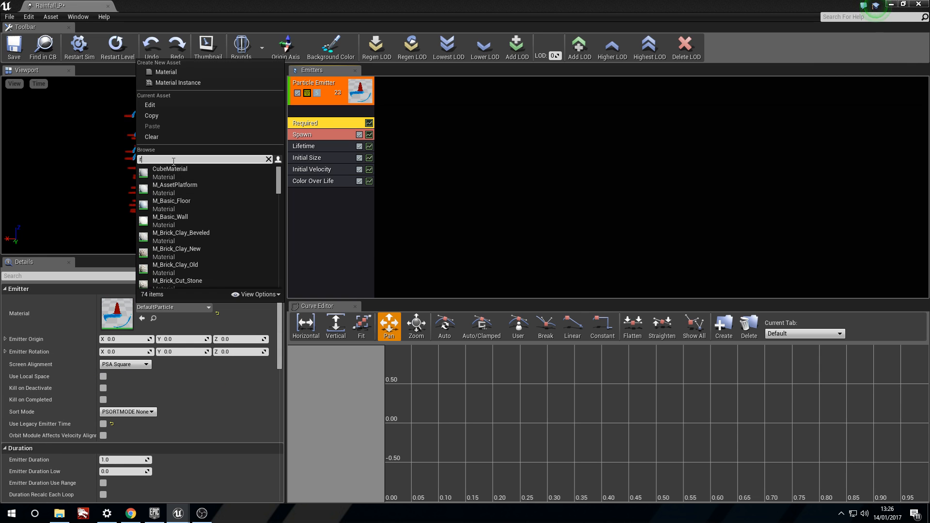
click(172, 177)
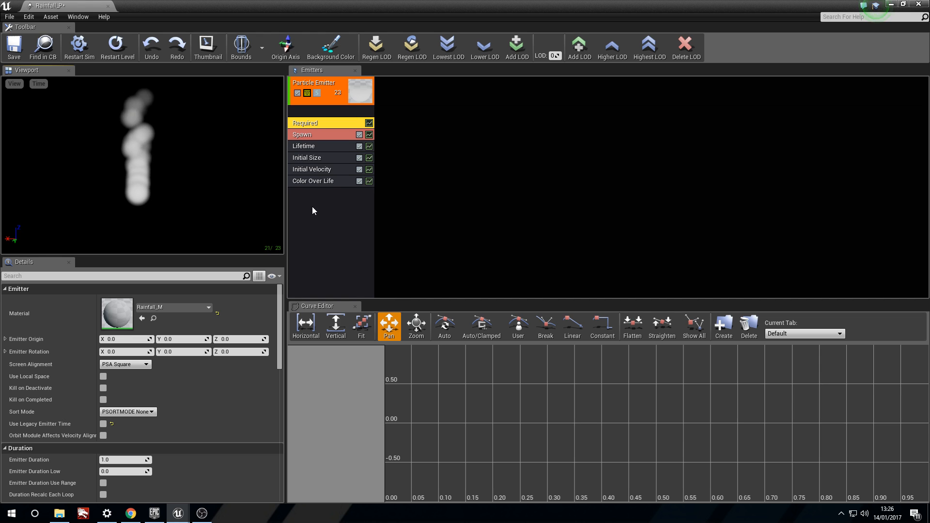
Add GPU Sprites type data to the particle emitter and show its properties.
right_click(330, 210)
mouse_move(362, 218)
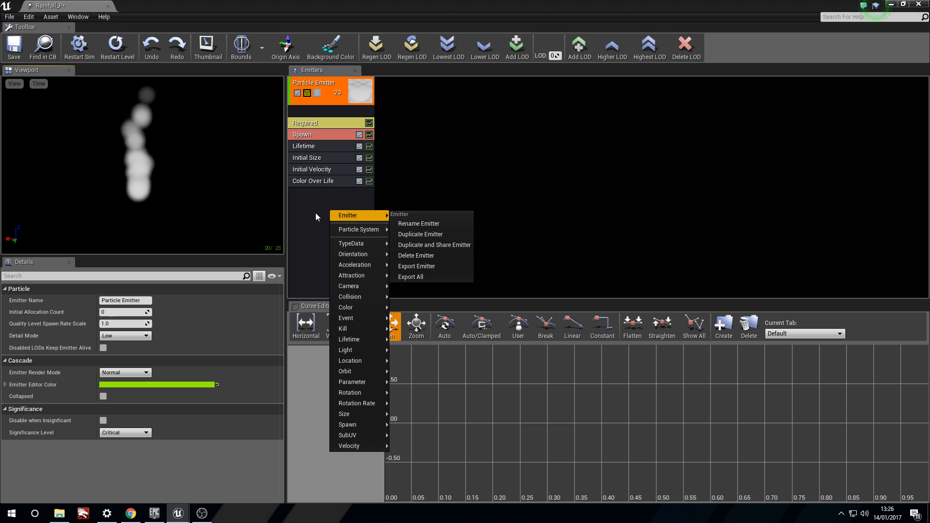
mouse_move(353, 242)
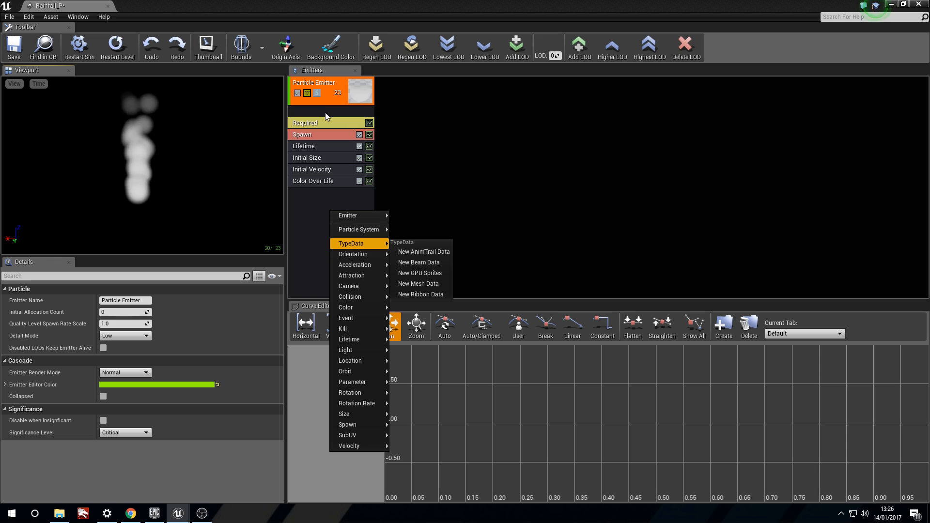
click(420, 273)
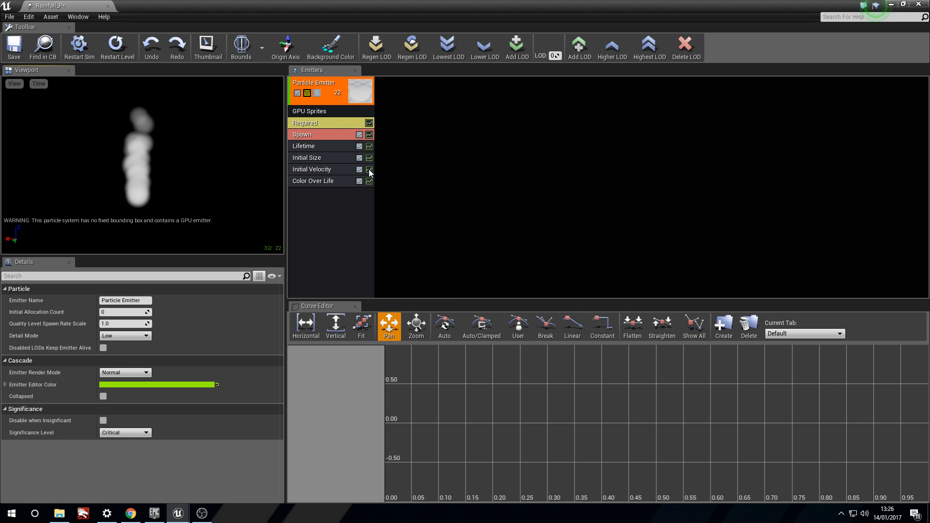
click(314, 113)
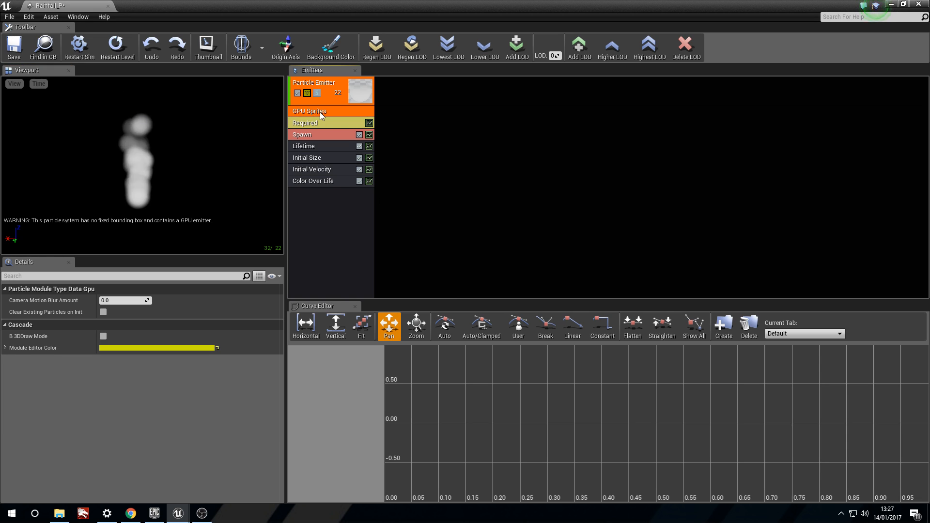
Set fixed bounds for the Rainfall_P particle system.
click(344, 250)
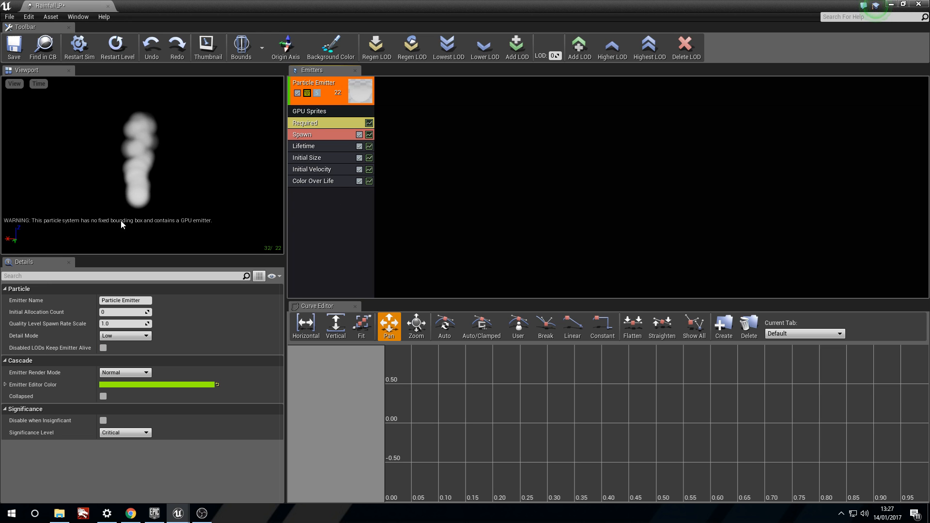
click(264, 60)
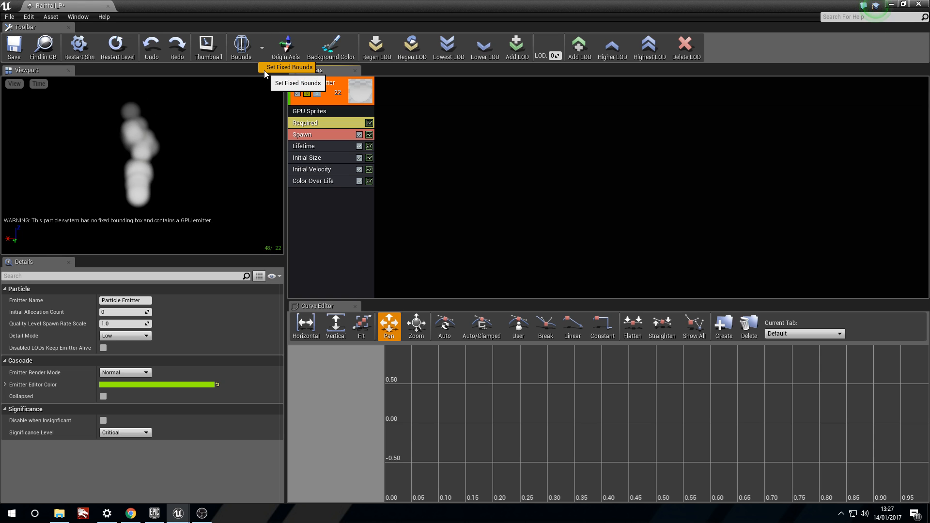
click(270, 68)
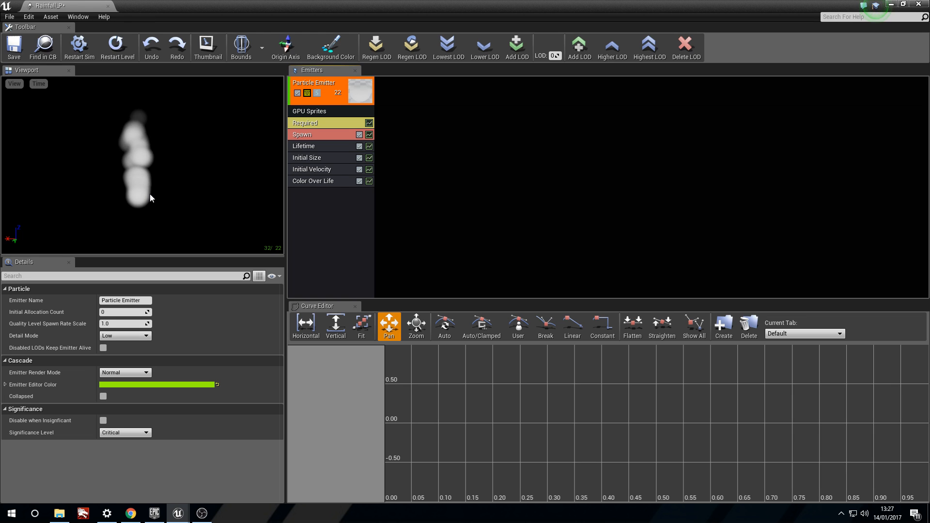
Set the constant spawn rate in the emitter's Spawn module to 7500.
click(333, 135)
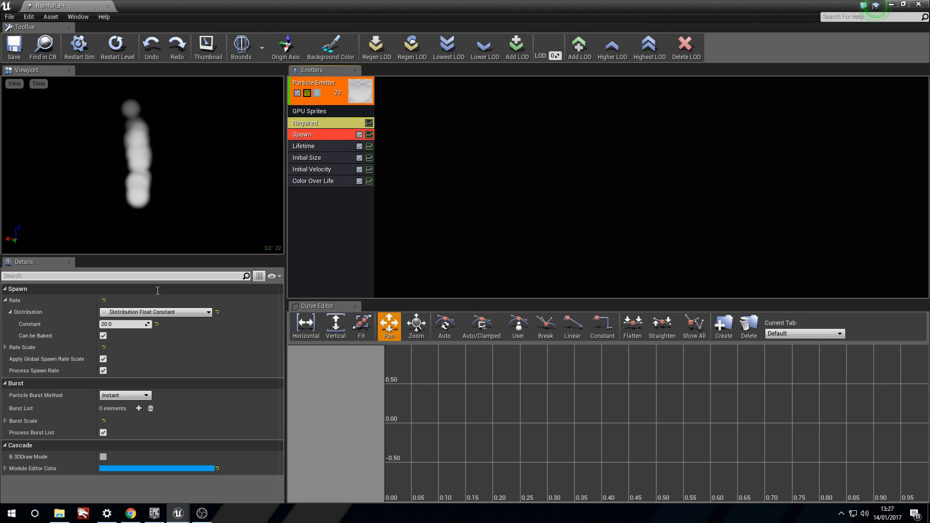
click(130, 324)
text(750)
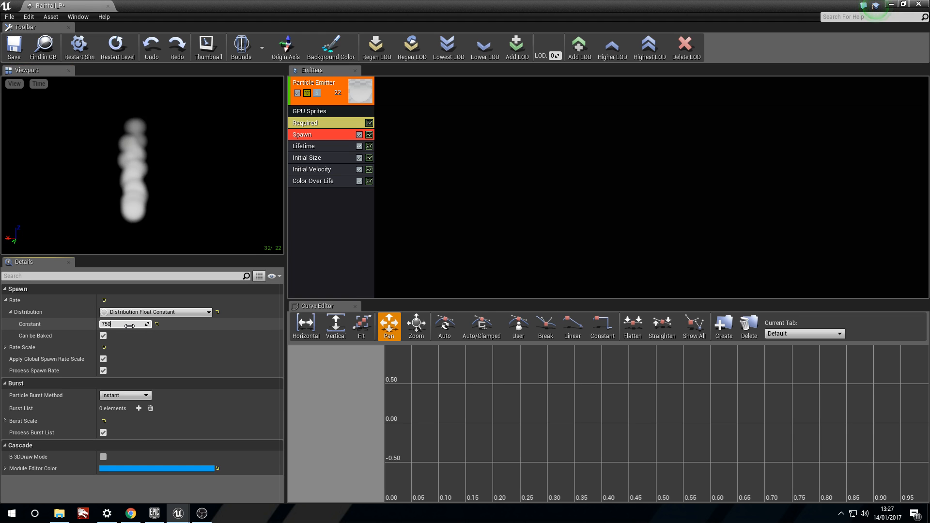
text(0)
key(Return)
mouse_move(145, 177)
mouse_down()
mouse_move(140, 186)
mouse_move(154, 180)
mouse_move(142, 166)
mouse_move(155, 155)
mouse_move(143, 146)
mouse_move(152, 137)
mouse_move(155, 150)
mouse_move(141, 162)
mouse_move(154, 163)
mouse_move(151, 176)
mouse_move(144, 170)
mouse_move(153, 166)
mouse_up()
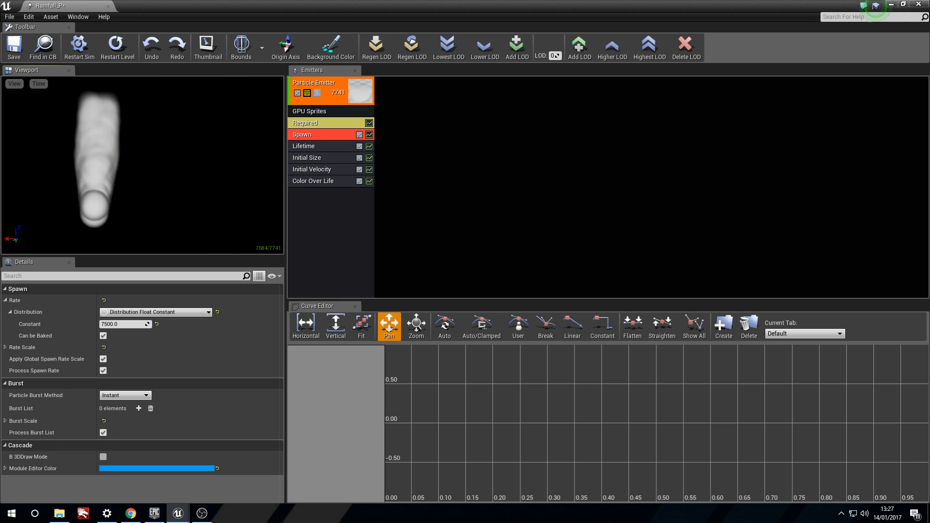
Set the minimum and maximum of the emitter's Lifetime module to 5.0.
click(303, 146)
click(113, 326)
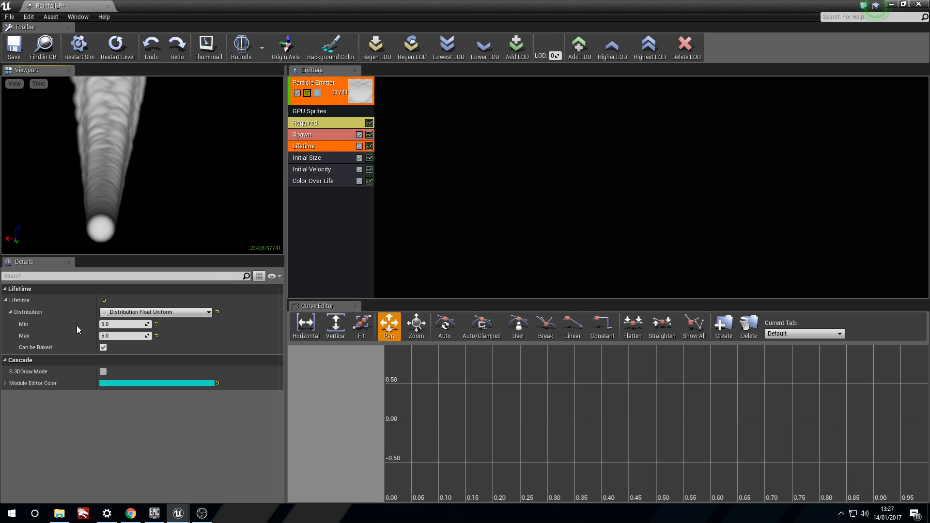
click(6, 301)
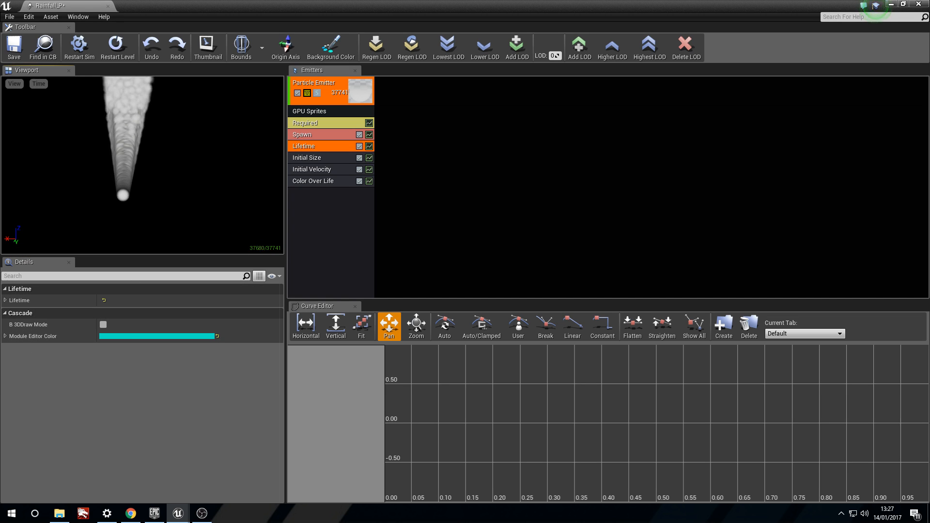
click(5, 300)
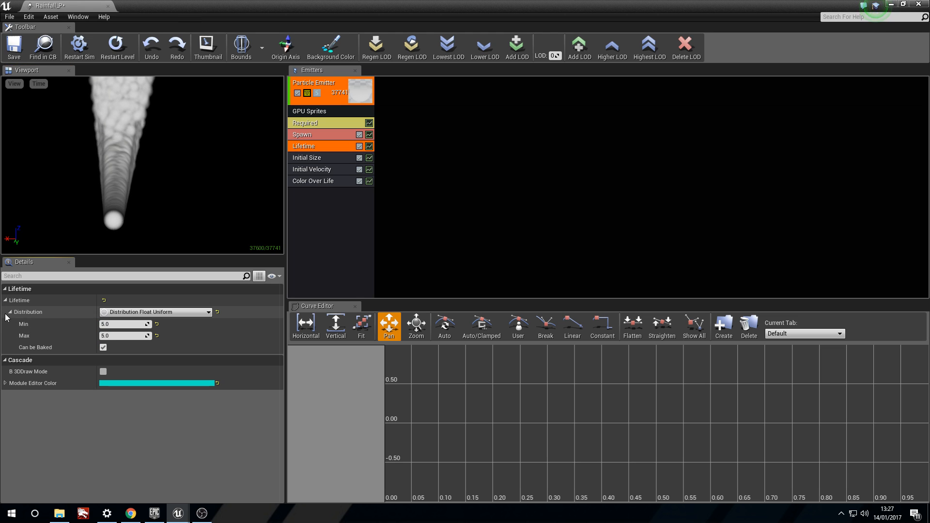
click(10, 312)
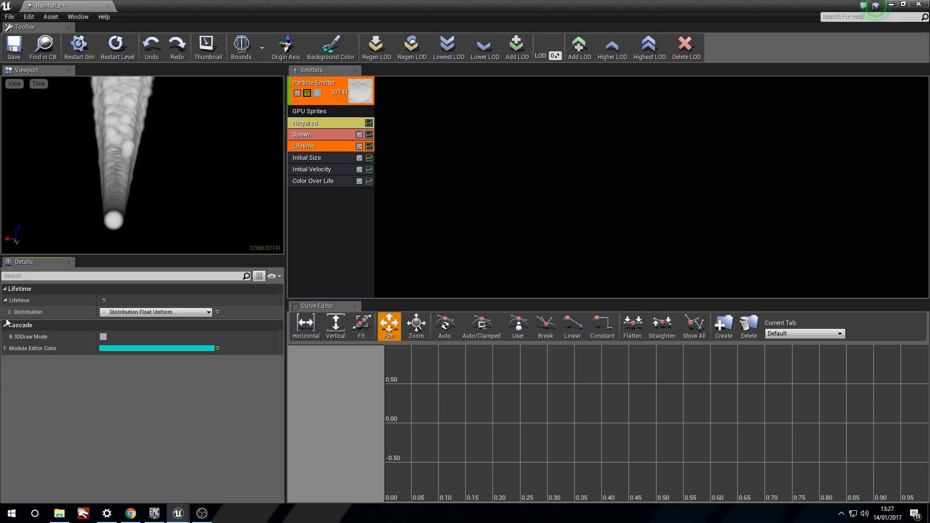
click(10, 312)
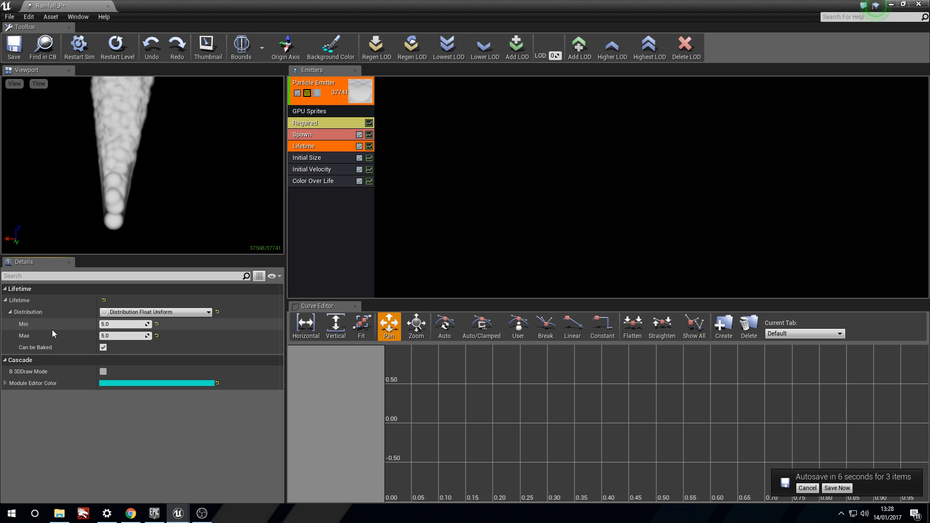
mouse_move(140, 229)
mouse_down()
mouse_move(160, 228)
mouse_move(145, 222)
mouse_up()
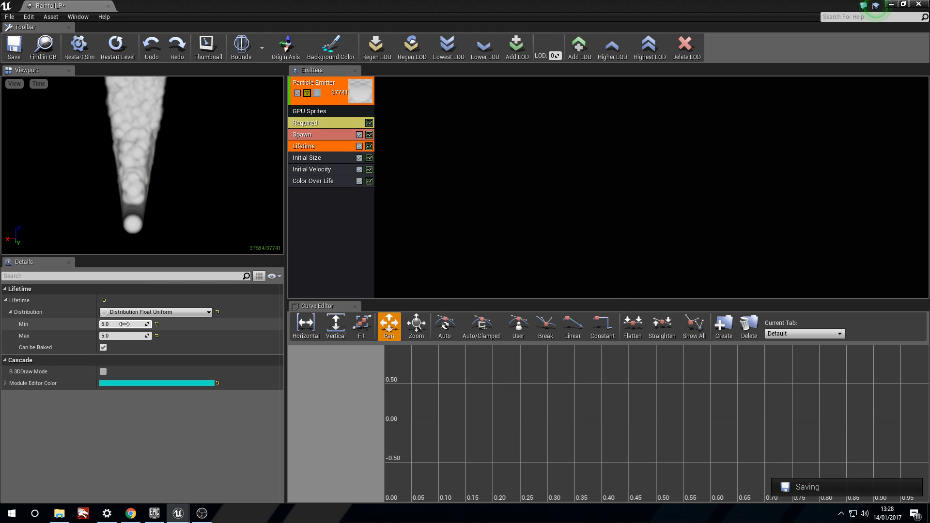
Set the maximum start size in the Initial Size module to X 3, Y 3, Z 10.
click(321, 161)
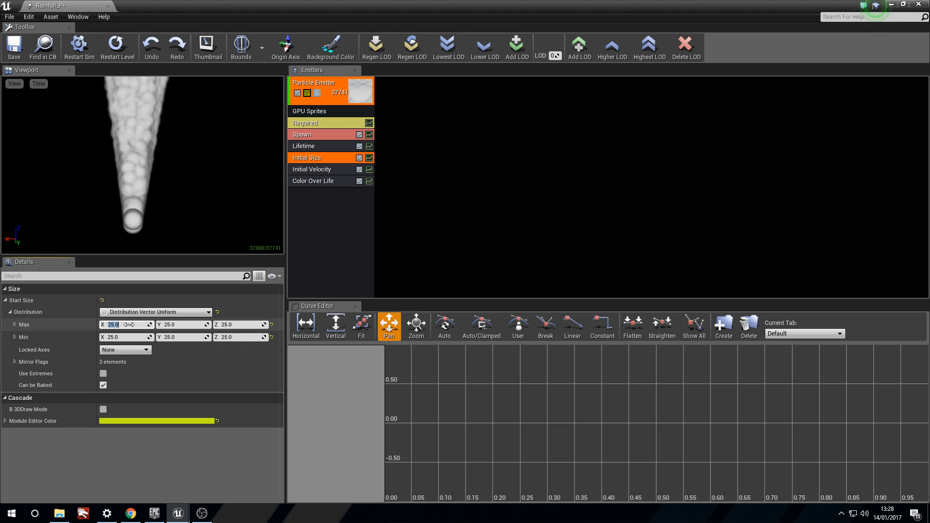
text(3)
key(Tab)
text(3)
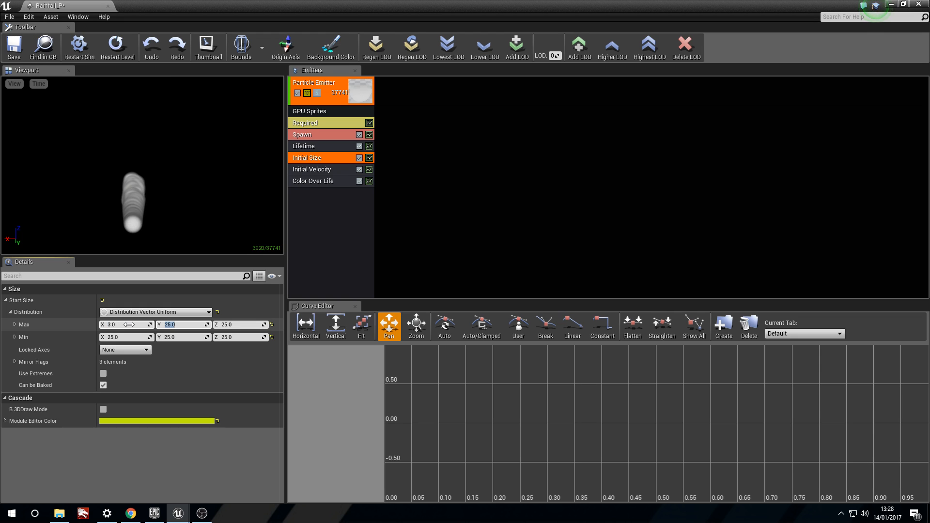
key(Tab)
text(1)
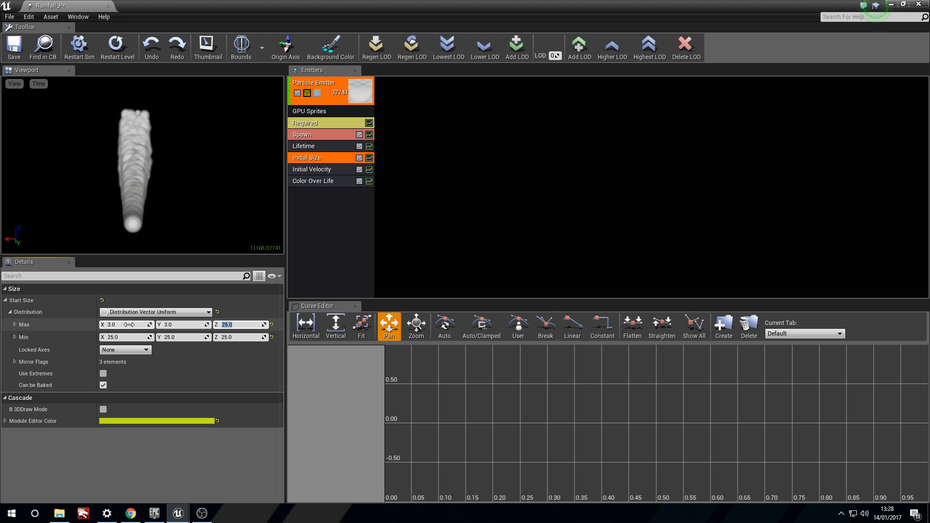
text(0)
key(Tab)
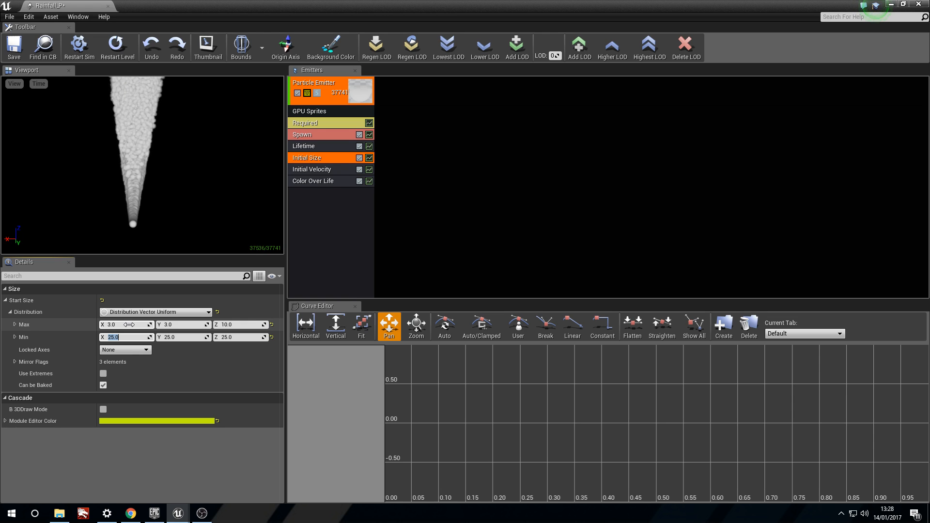
Set the minimum start size in the Initial Size module to X 3, Y 3, Z -10 and inspect the particles.
text(3)
key(Tab)
text(3)
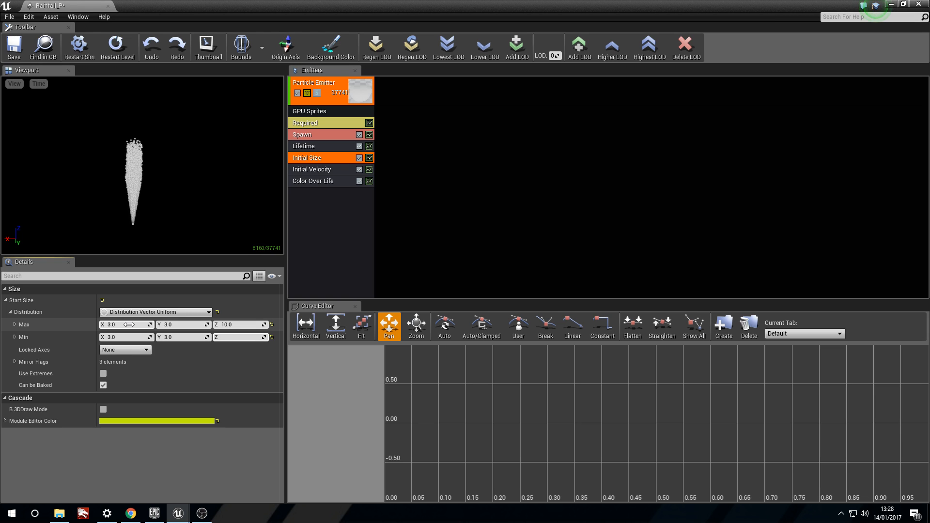
key(Return)
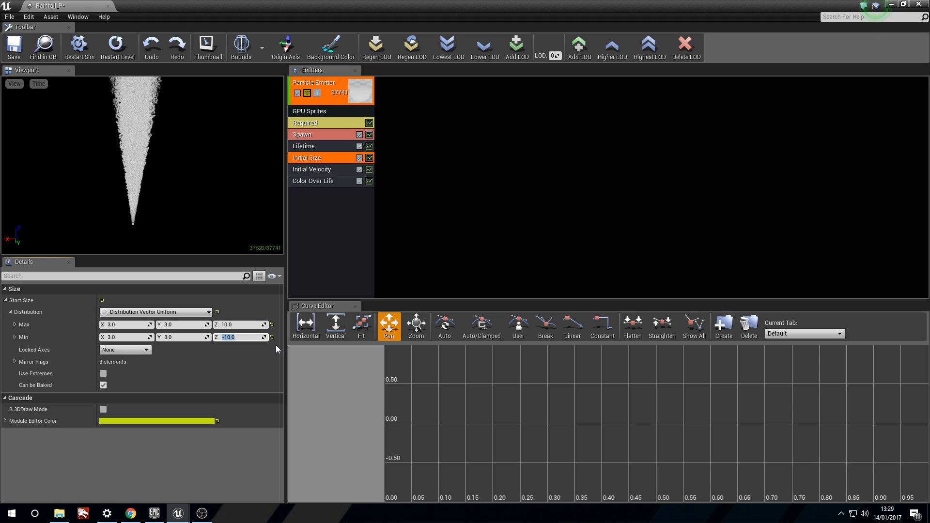
mouse_move(161, 140)
right_down()
mouse_move(159, 82)
mouse_move(160, 122)
mouse_move(138, 122)
mouse_move(161, 123)
right_up()
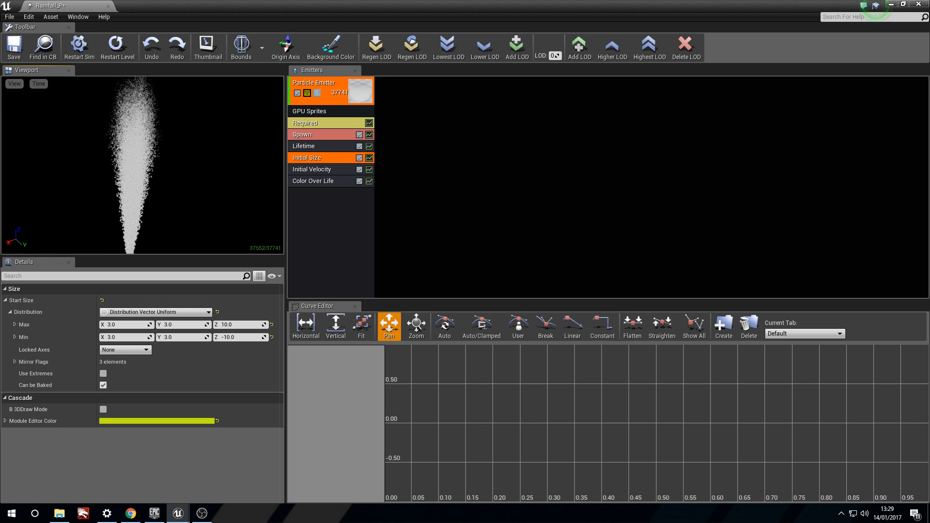
mouse_move(84, 101)
right_down()
mouse_move(74, 128)
mouse_move(67, 110)
mouse_move(85, 102)
right_up()
mouse_move(132, 169)
right_down()
mouse_move(159, 162)
mouse_move(132, 170)
right_up()
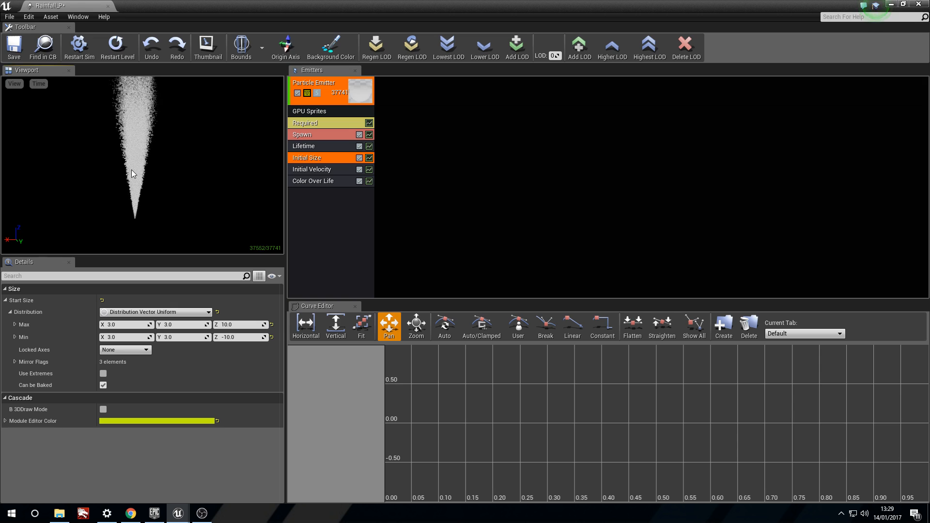
mouse_move(167, 179)
mouse_down()
mouse_move(168, 162)
mouse_move(166, 178)
mouse_up()
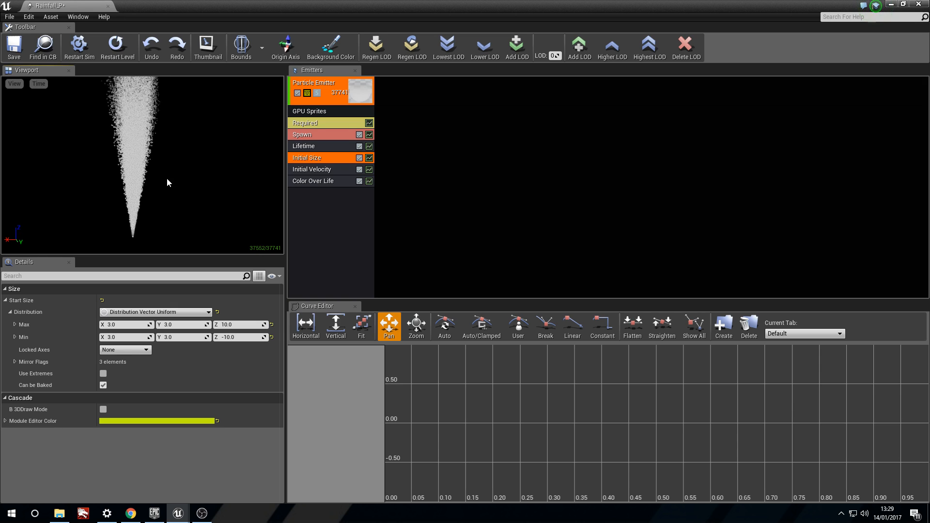
Set the maximum start velocity in the Initial Velocity module to 0 on X, Y and Z.
click(325, 170)
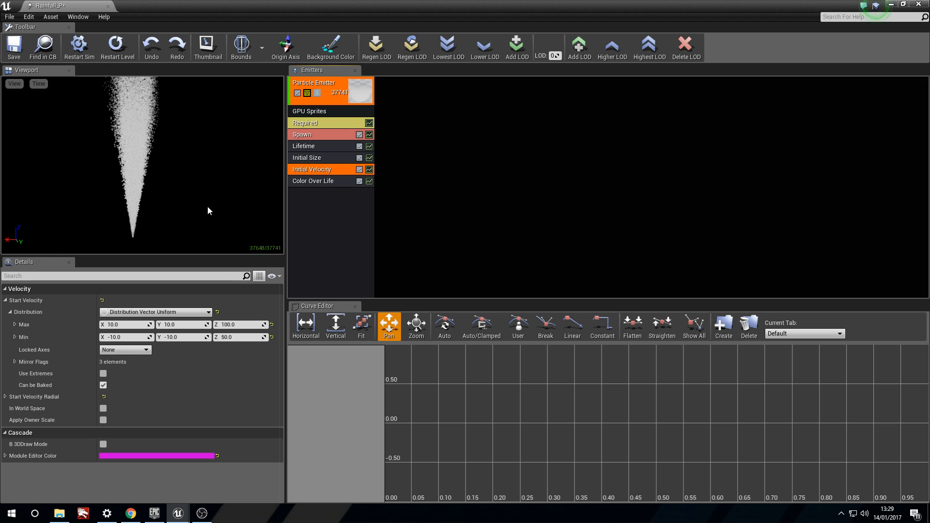
click(134, 324)
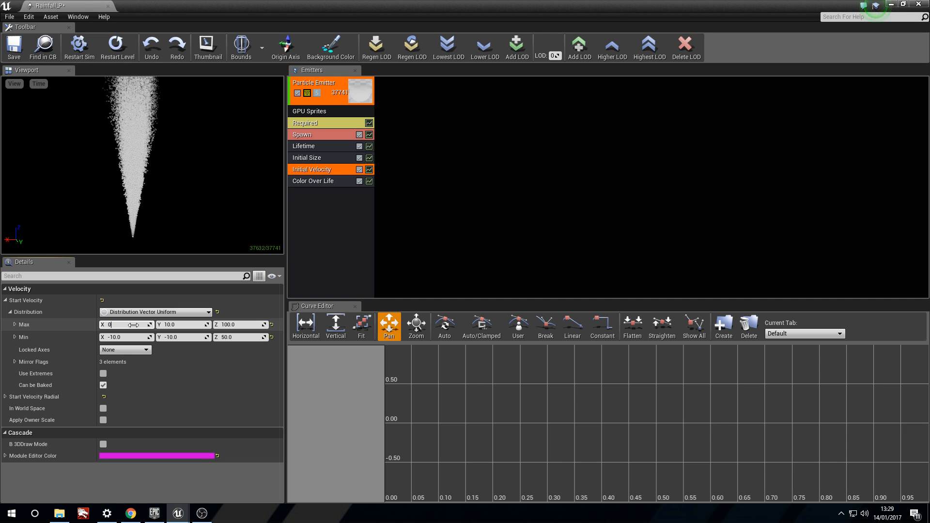
text(0)
key(Tab)
key(Tab)
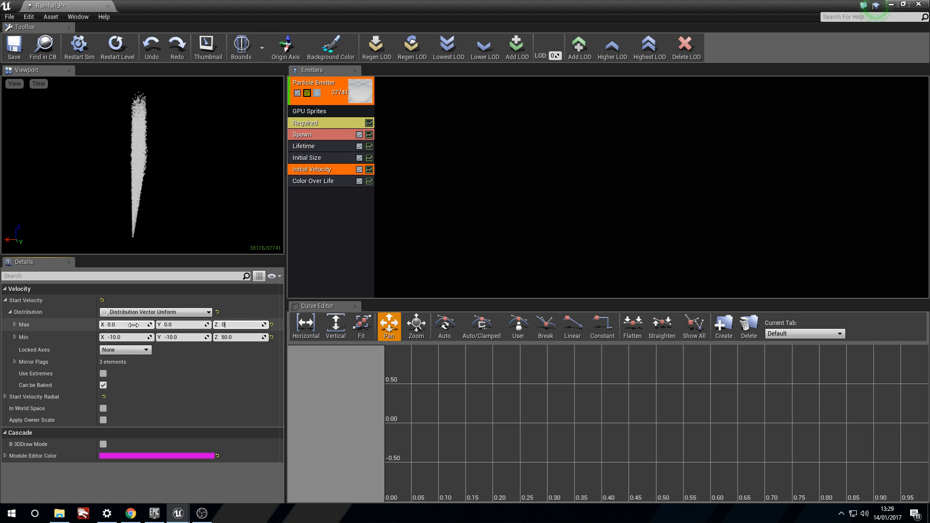
text(0)
key(Tab)
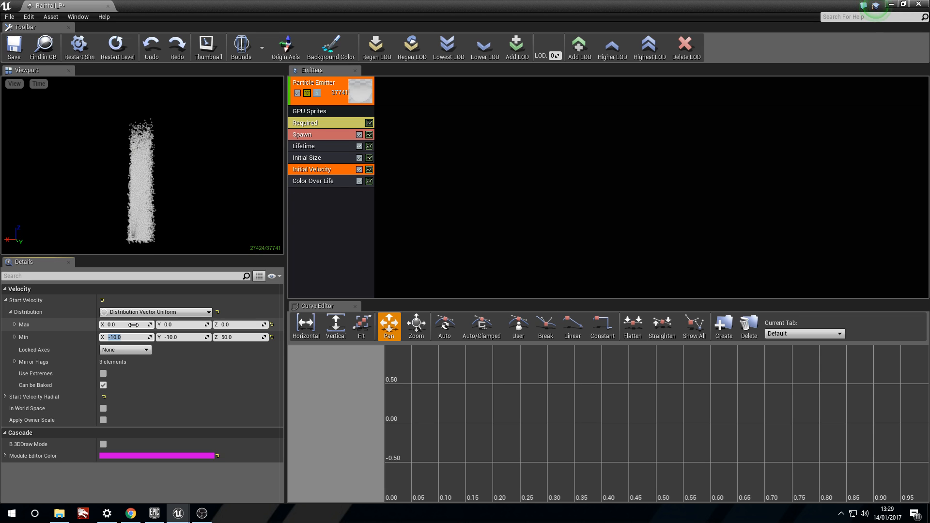
Set the minimum start velocity to X 0, Y 0, Z -500 and inspect the falling particles.
text(0)
key(Tab)
text(0)
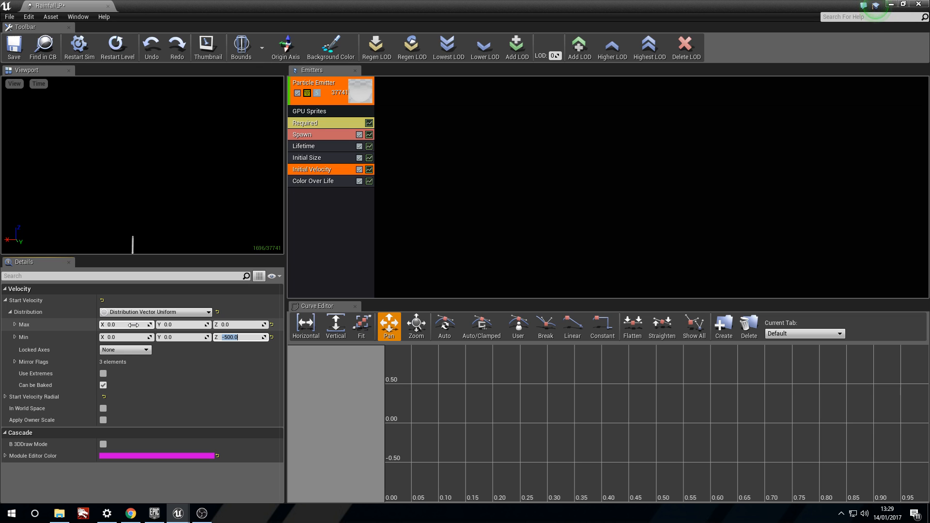
drag(145, 165, 186, 195)
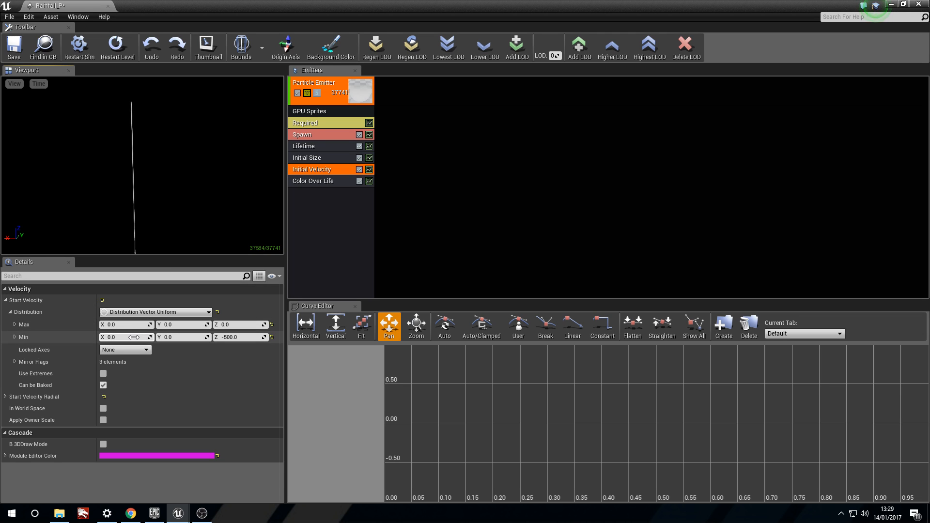
Try a maximum start velocity of 10 on X and Y, and return both values to 0.
click(129, 321)
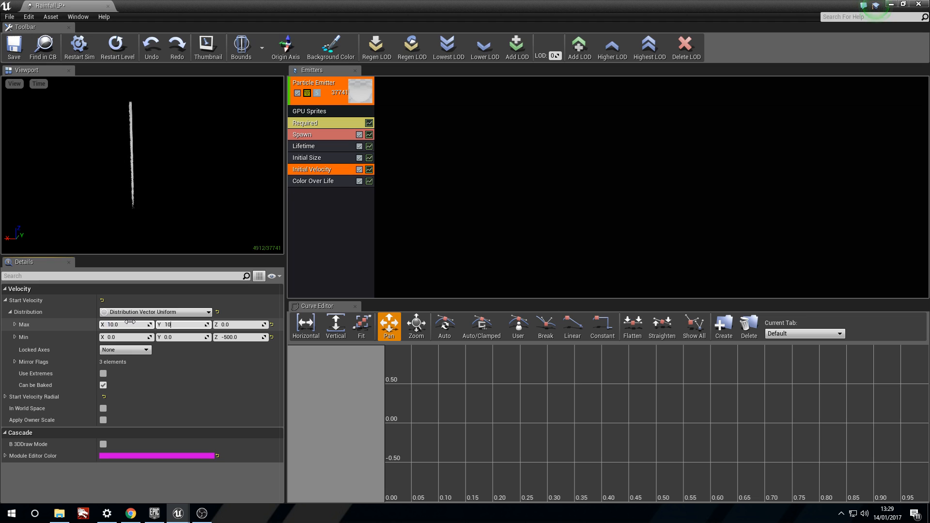
drag(151, 216, 63, 208)
mouse_move(151, 216)
right_down()
mouse_move(201, 191)
mouse_move(145, 209)
mouse_move(144, 195)
mouse_move(160, 237)
mouse_move(149, 218)
right_up()
click(138, 324)
text(0)
key(Tab)
text(0)
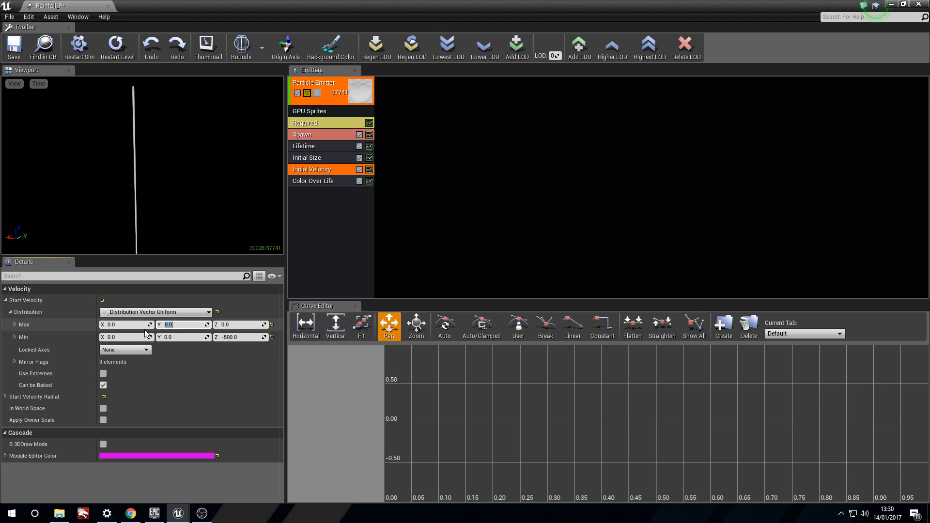
Expand the Color Over Life module's constant curve to show the settings of points 0 and 1.
click(332, 180)
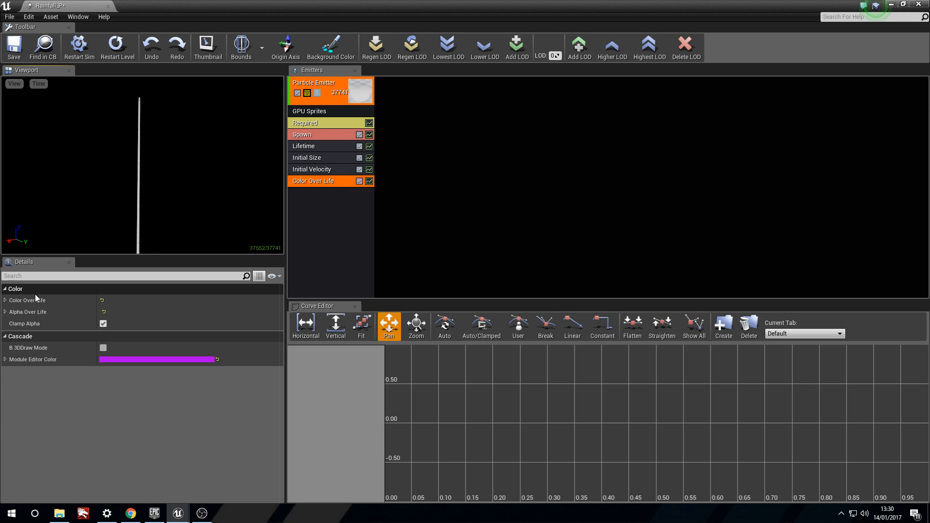
click(5, 300)
click(9, 313)
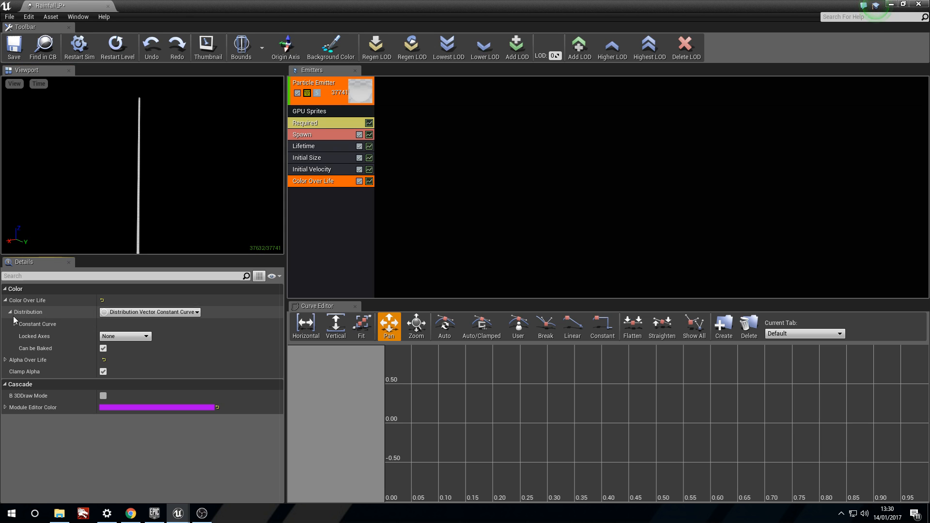
click(14, 323)
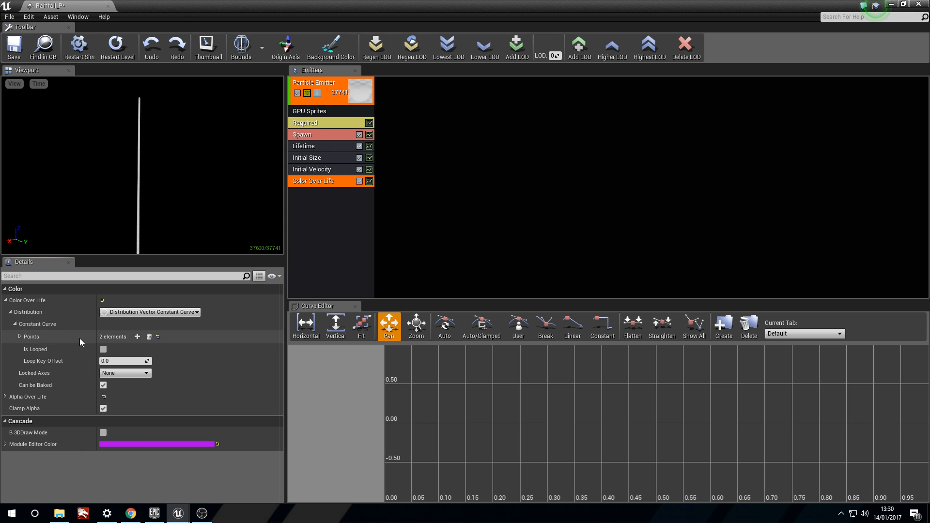
click(20, 336)
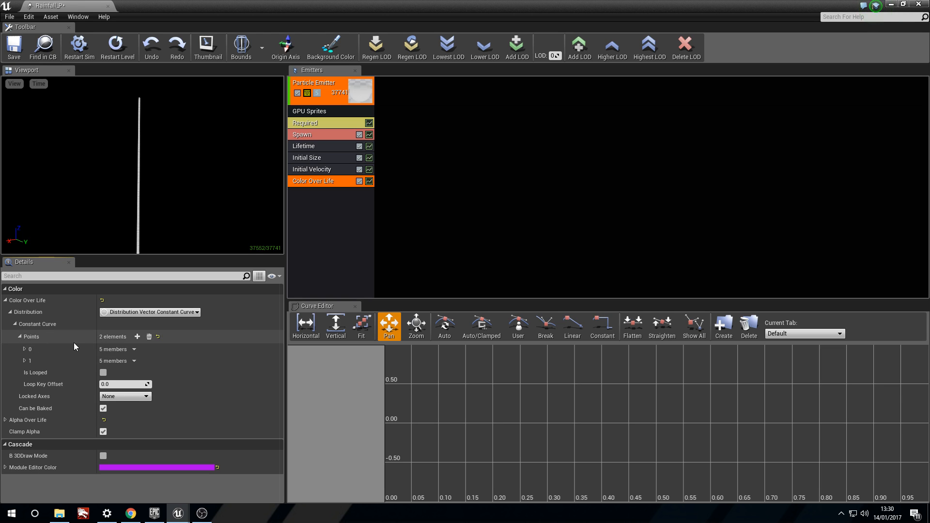
click(25, 349)
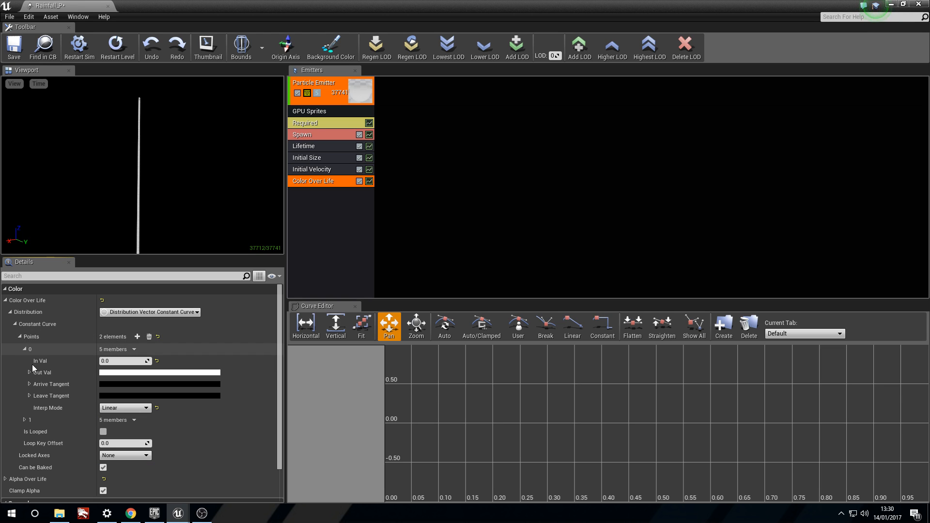
click(24, 420)
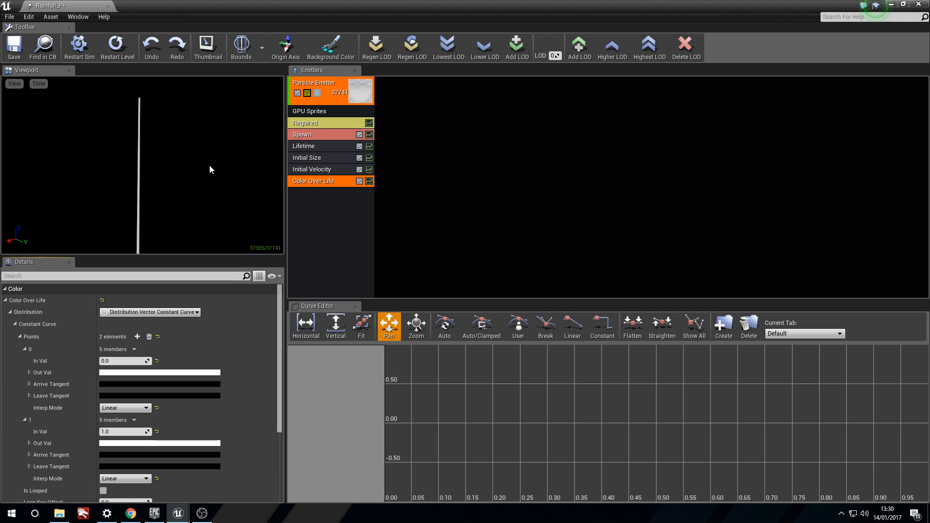
right_drag(142, 165, 135, 142)
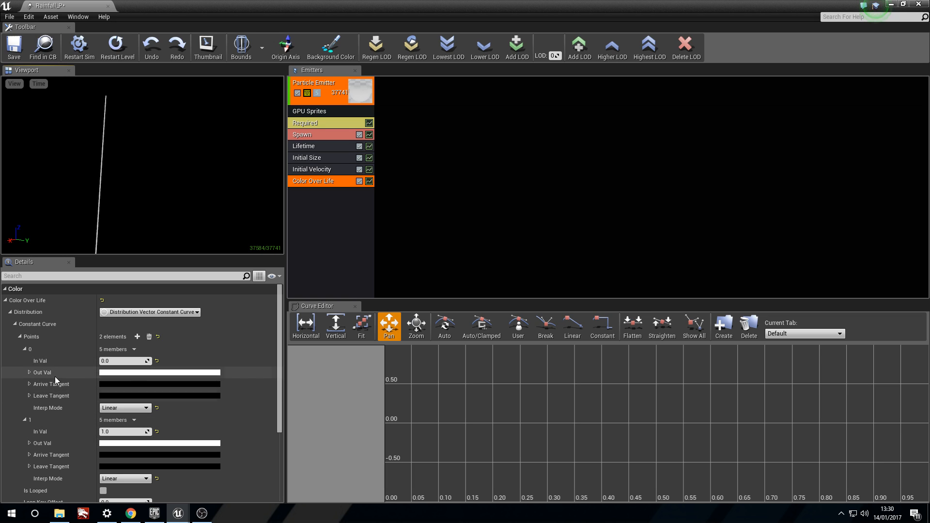
Set the Out Val color of point 0 to pink (R 1.0, G 0.0, B 0.3) and inspect the particles.
click(121, 374)
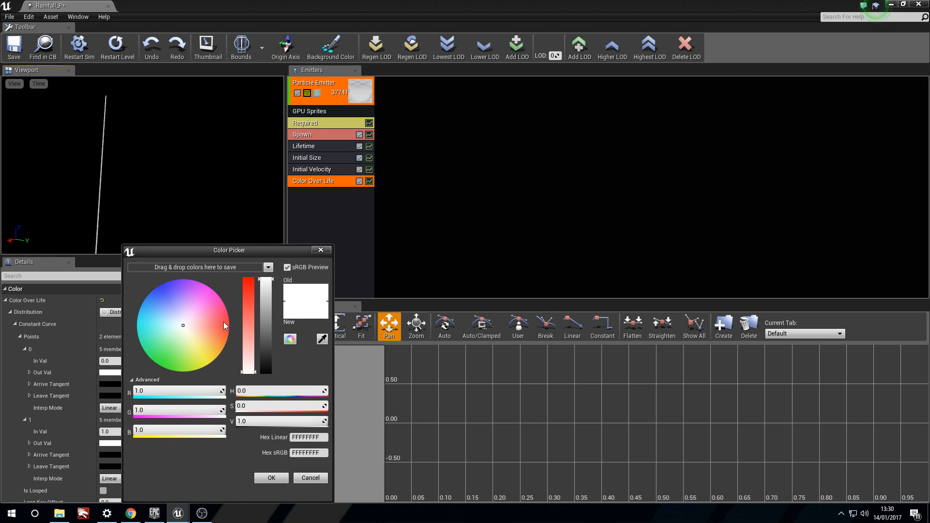
click(161, 290)
drag(161, 289, 238, 307)
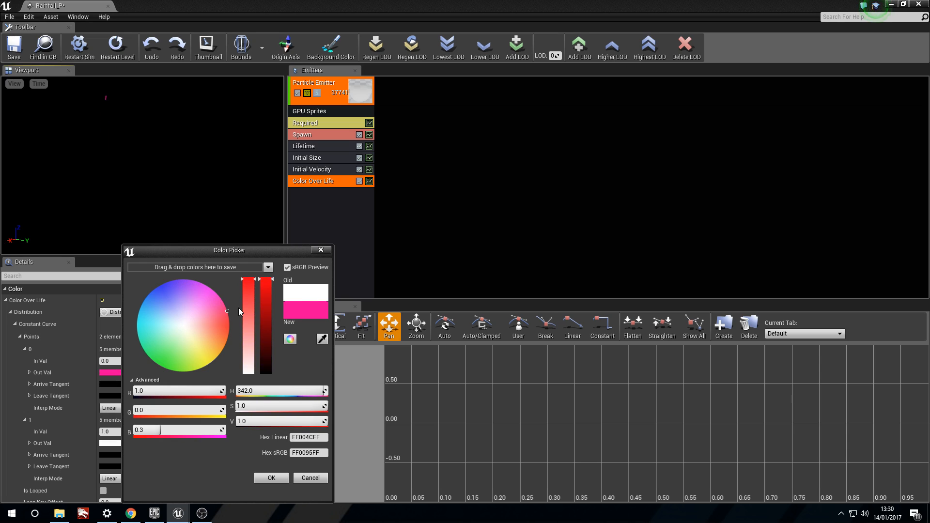
drag(161, 121, 170, 123)
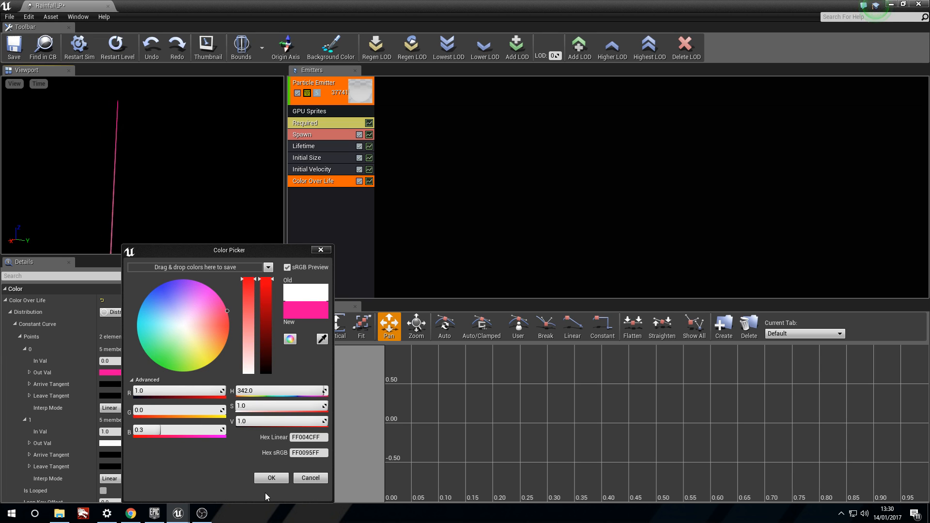
click(271, 478)
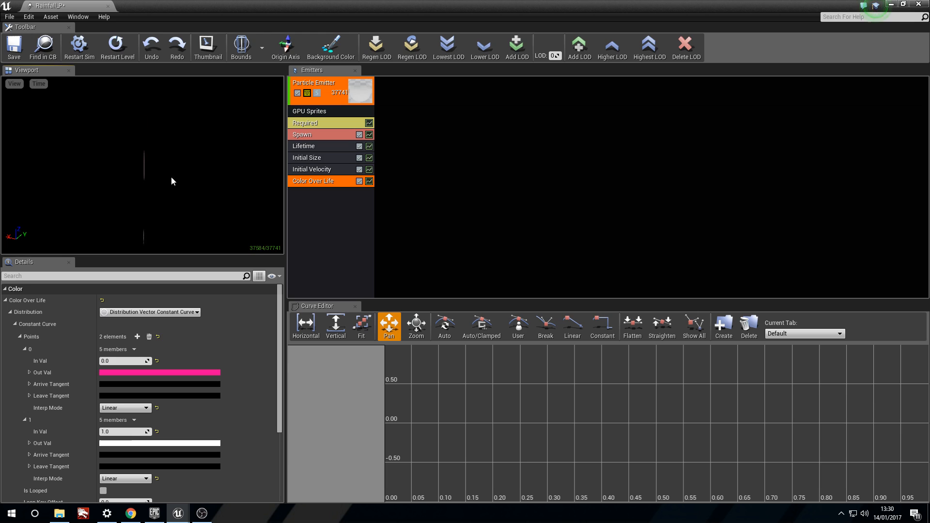
right_drag(161, 145, 126, 199)
mouse_move(140, 165)
right_down()
mouse_move(124, 177)
mouse_move(157, 155)
mouse_move(143, 148)
right_up()
Set the Out Val color of point 0 to light blue (R 0.515, G 0.892, B 1.0) and inspect the particles.
click(197, 373)
click(217, 306)
drag(217, 306, 217, 313)
mouse_move(325, 284)
mouse_down()
mouse_move(330, 339)
mouse_move(330, 315)
mouse_move(331, 328)
mouse_up()
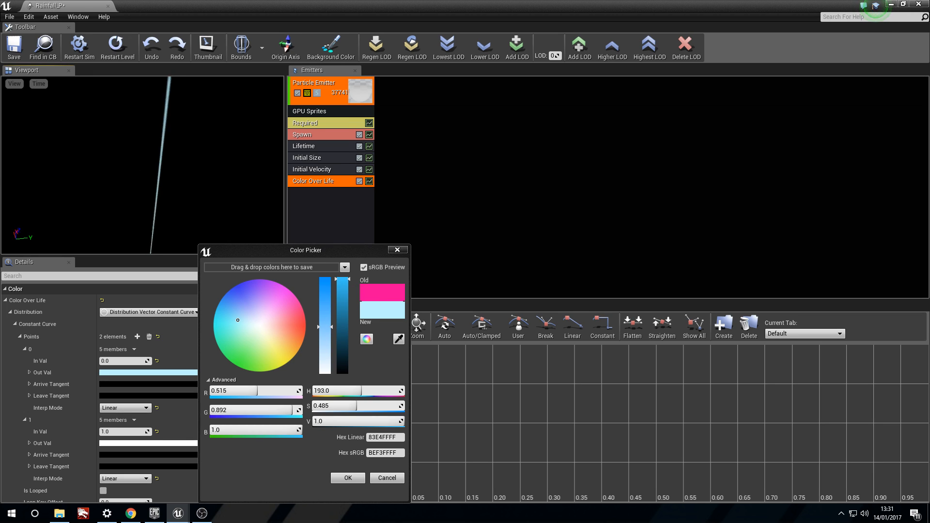
click(350, 477)
drag(185, 154, 170, 154)
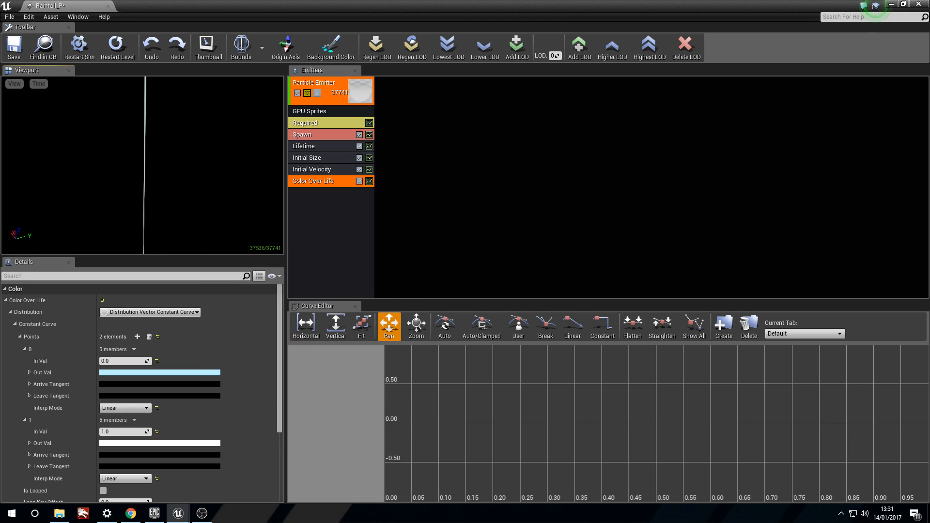
click(10, 303)
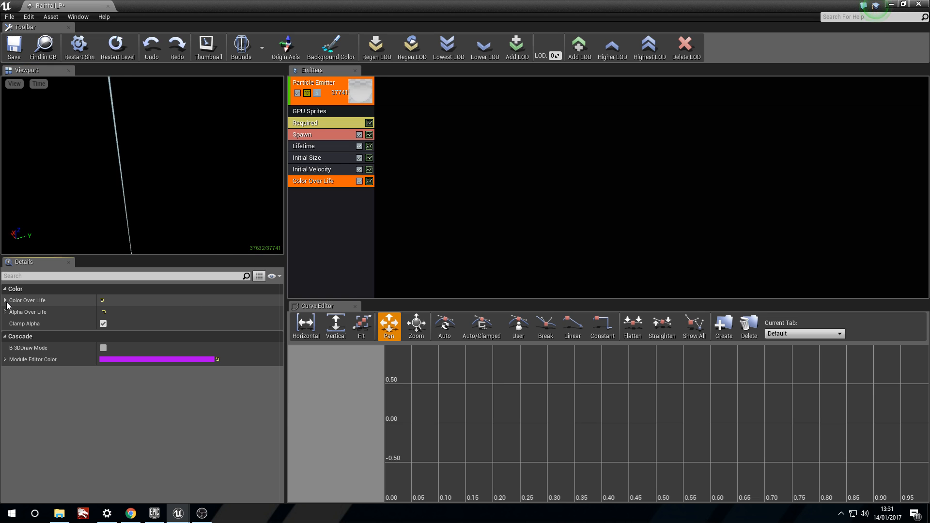
drag(132, 133, 132, 133)
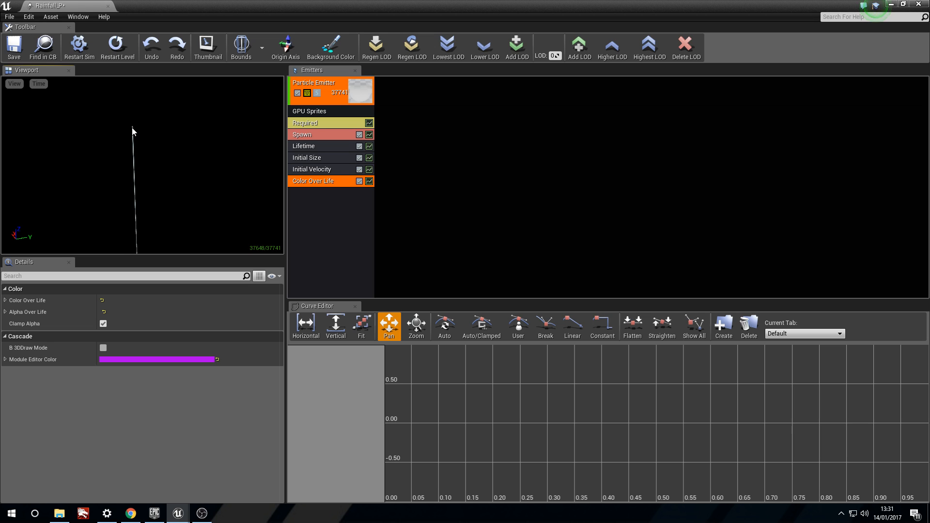
Add an Initial Location module to the emitter and show its Start Location distribution settings.
click(325, 219)
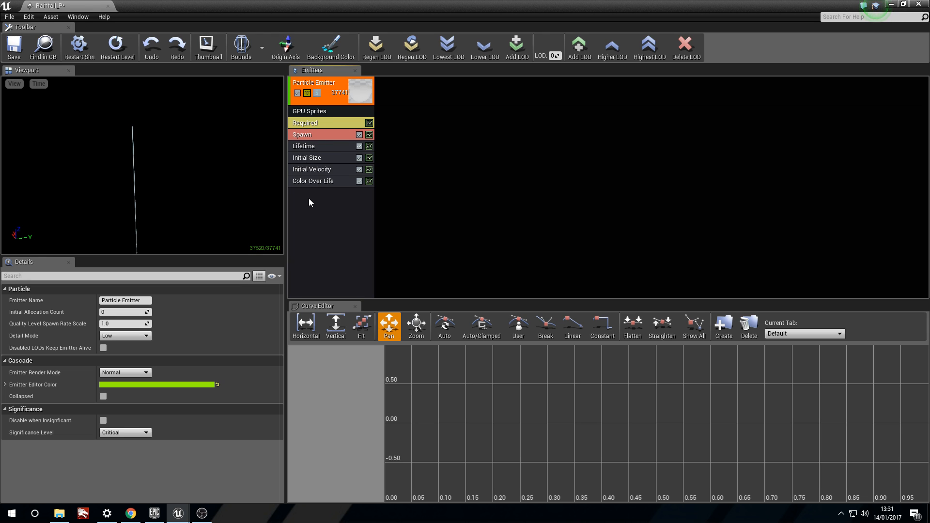
right_click(313, 203)
mouse_move(350, 313)
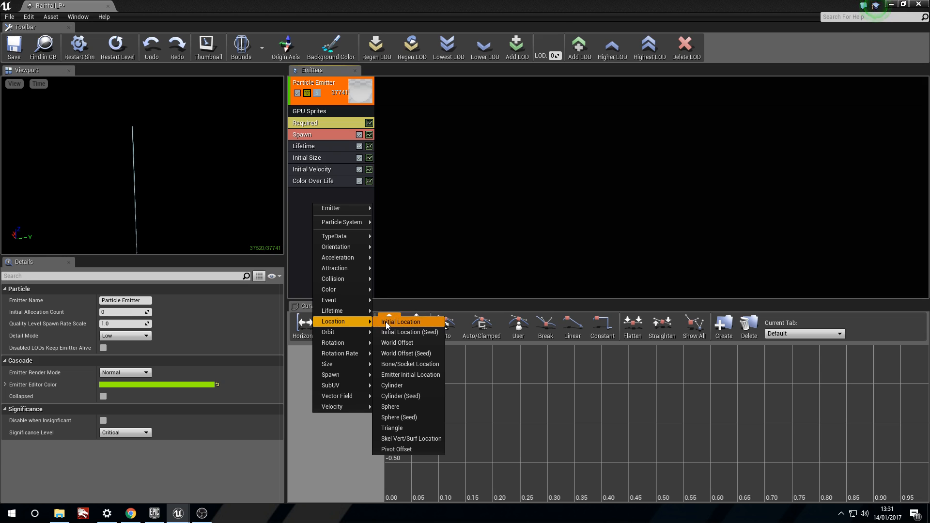
click(386, 321)
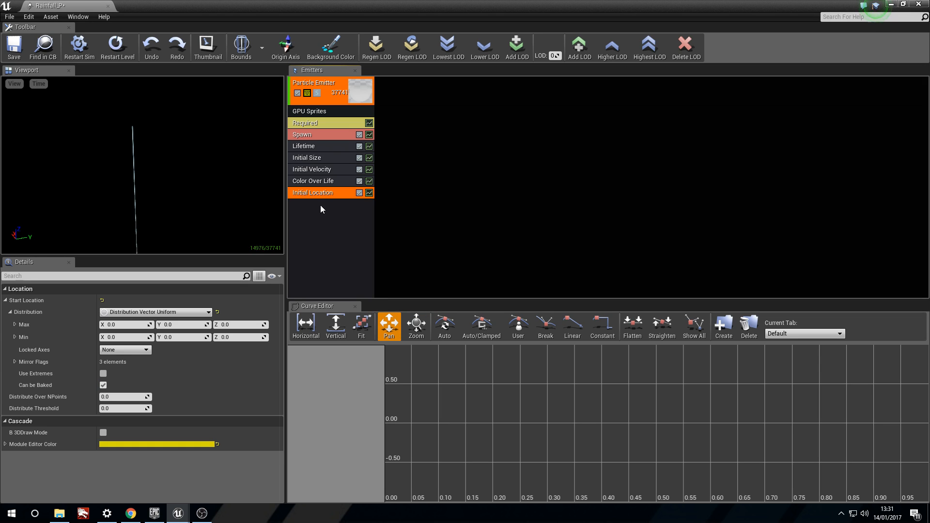
click(5, 301)
click(5, 300)
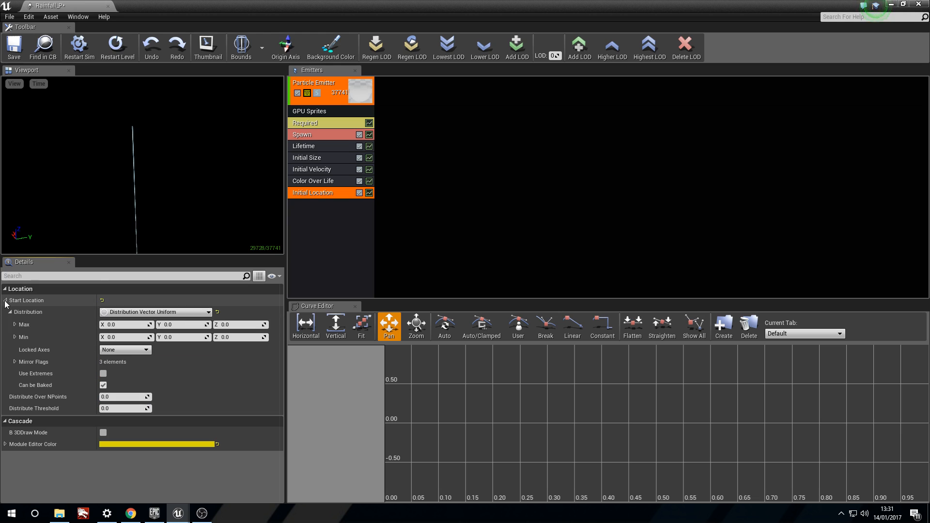
click(10, 312)
click(10, 312)
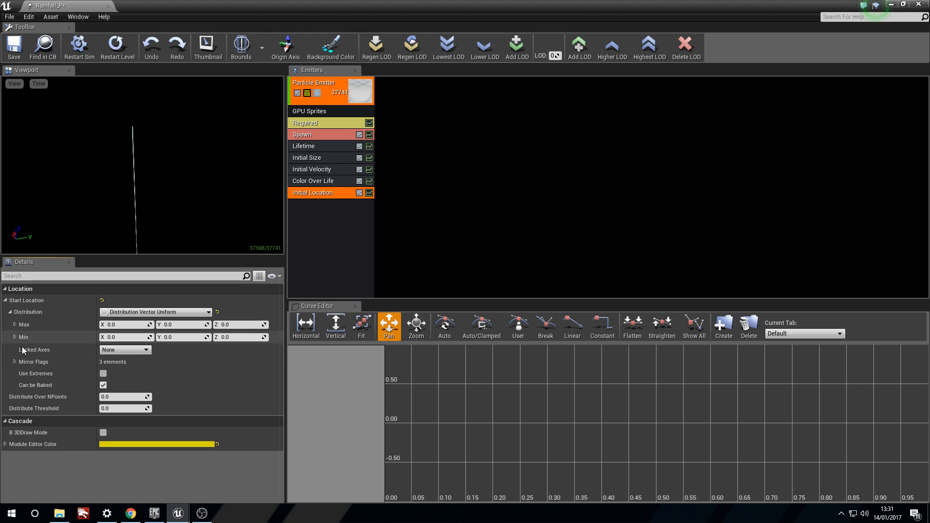
Set the maximum start location to 5000 on X and Y and inspect the spread of the particles.
click(124, 326)
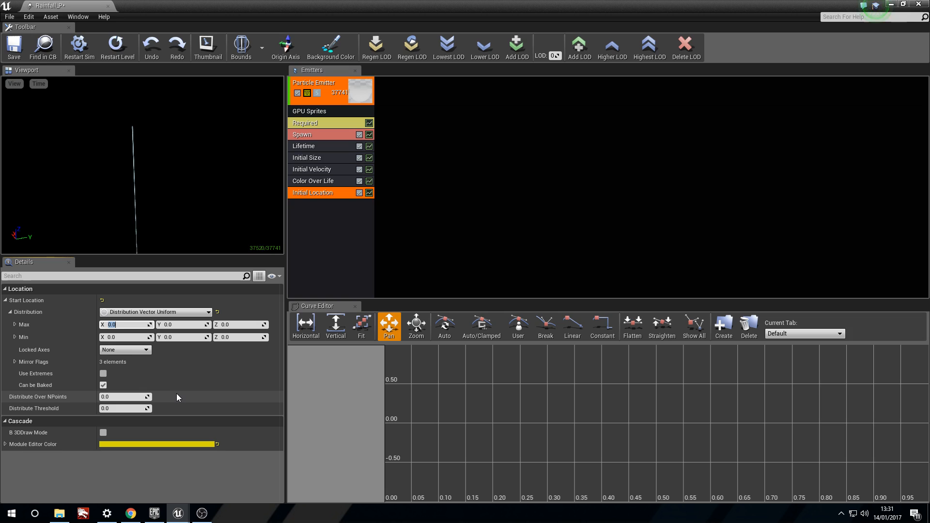
text(5000)
key(Tab)
drag(182, 198, 202, 169)
drag(140, 174, 29, 171)
click(187, 327)
text(5000)
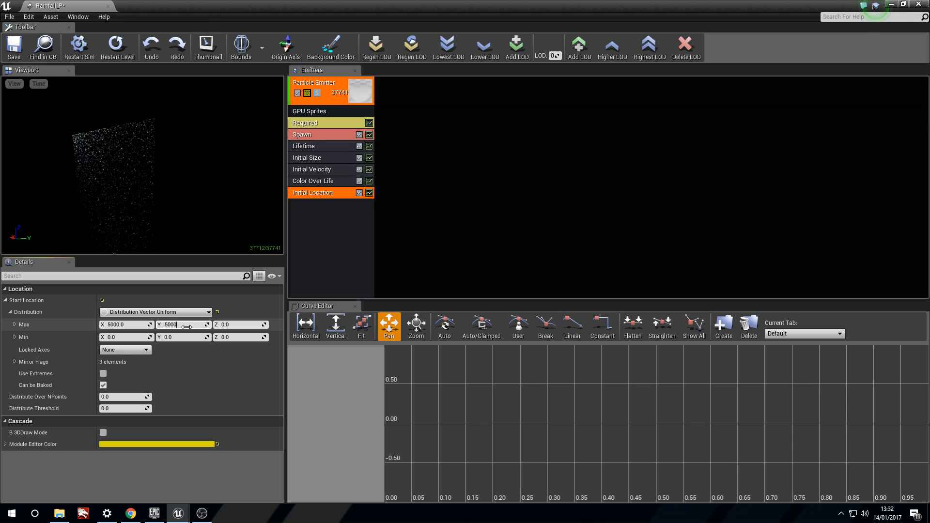
key(Return)
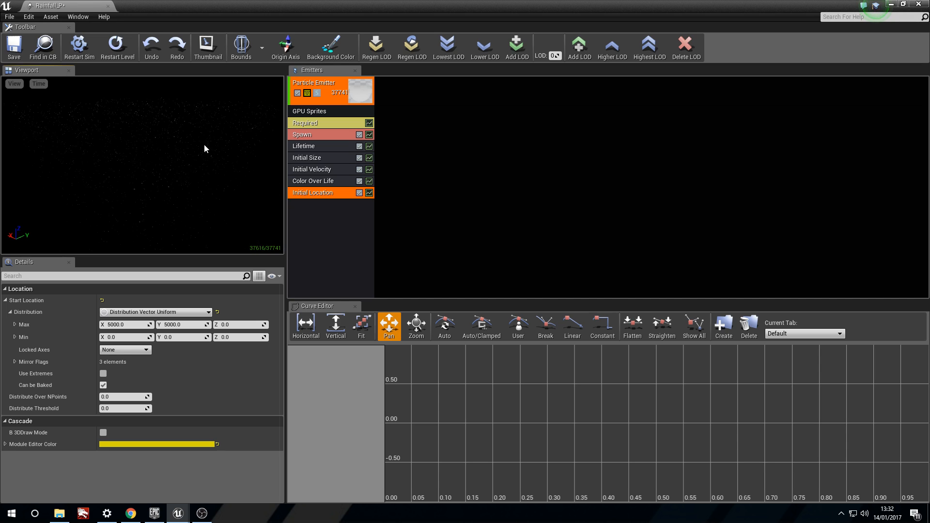
drag(143, 165, 196, 183)
Set the maximum start location's Z value to 5000 and inspect the particle volume.
click(241, 325)
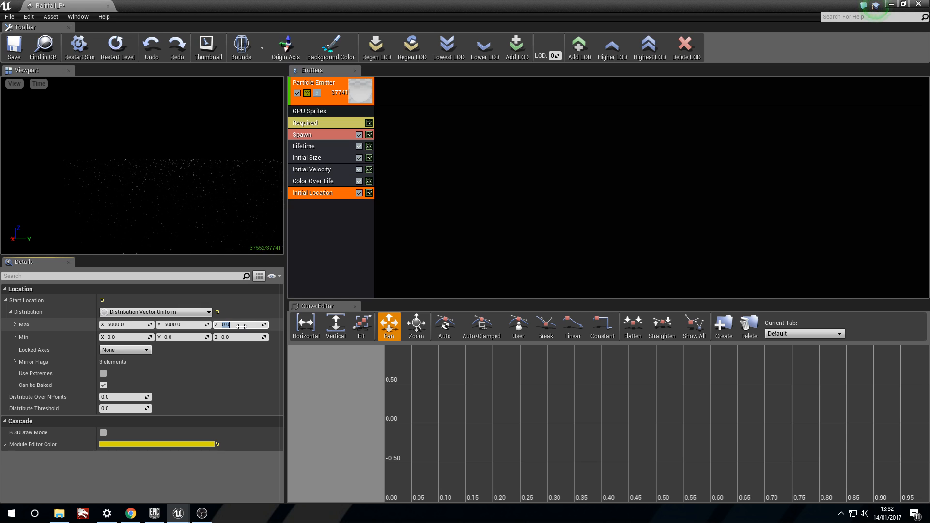
text(5000)
key(Return)
drag(171, 176, 173, 177)
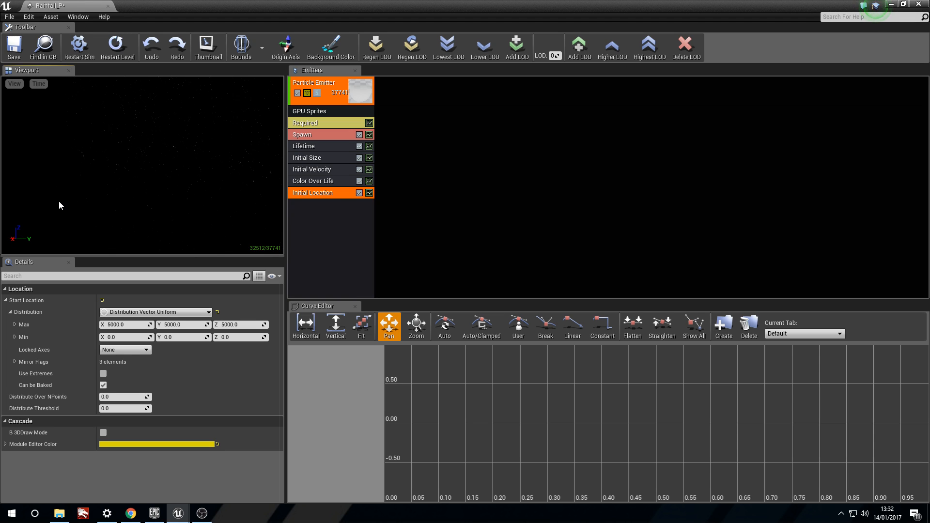
drag(63, 202, 66, 202)
drag(138, 82, 143, 73)
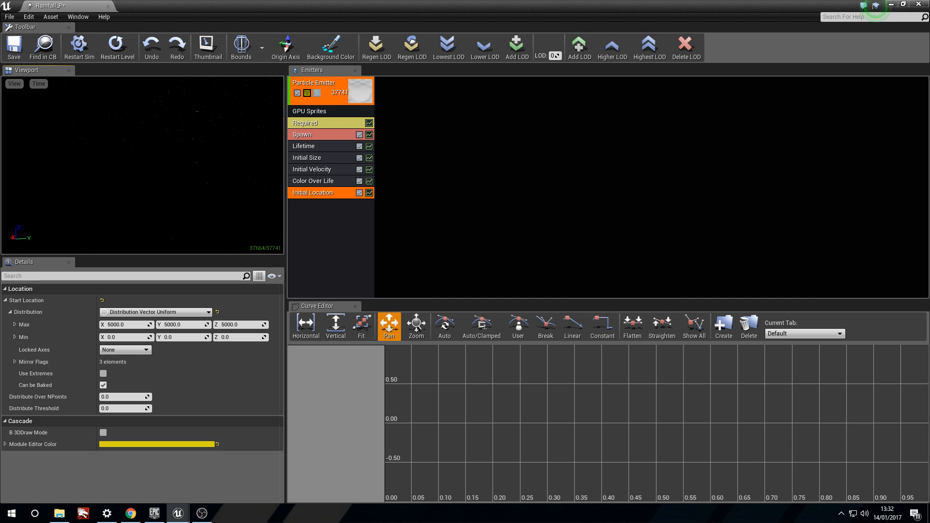
Set the minimum start location's Z value to -200 and inspect the particles.
click(237, 337)
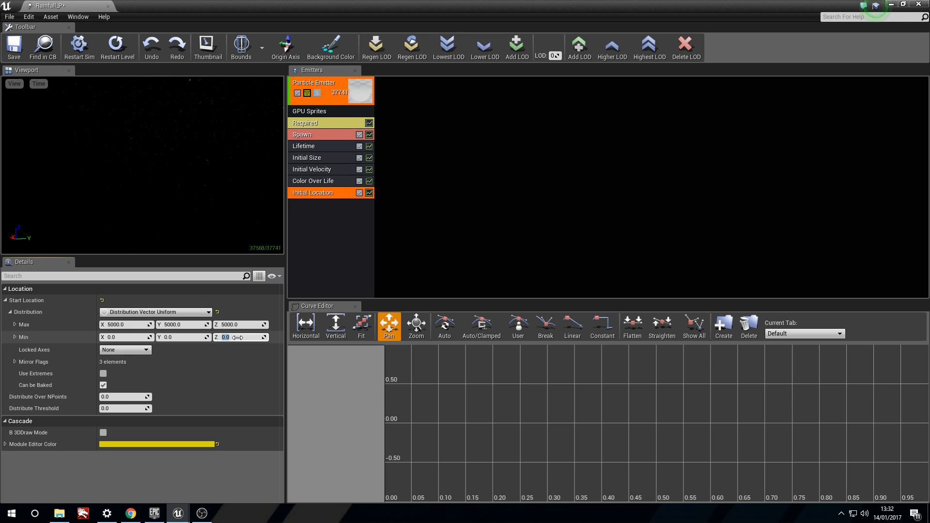
text(4800)
key(BackSpace)
key(BackSpace)
key(BackSpace)
key(BackSpace)
key(BackSpace)
text(00)
key(Return)
mouse_move(218, 204)
mouse_down()
mouse_move(224, 234)
mouse_move(220, 202)
mouse_up()
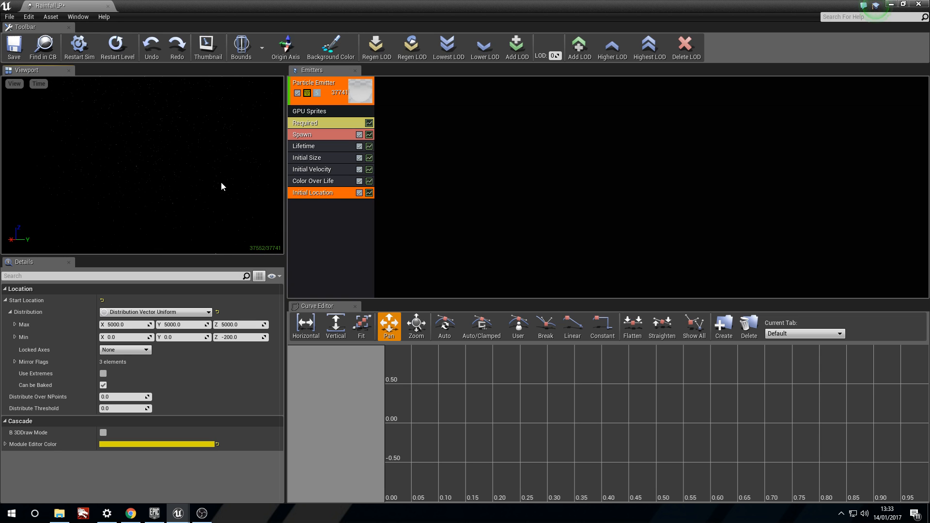
Try a minimum start location of 5000 on X and Y, and reset the minimum to 0 on all axes.
click(126, 338)
text(500)
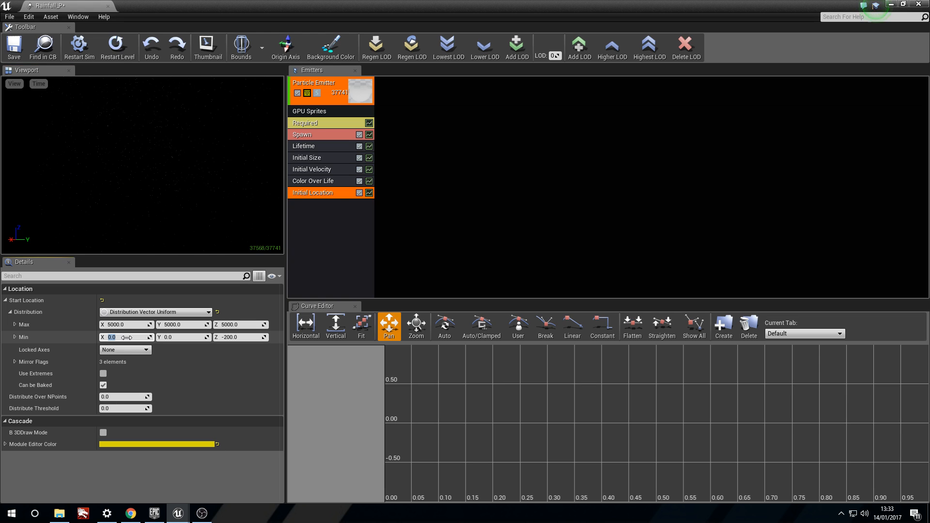
key(Tab)
click(126, 338)
text(5000)
key(Tab)
text(5000)
key(Tab)
drag(121, 337, 124, 339)
click(124, 339)
text(0)
key(Tab)
text(0)
key(Tab)
text(0)
key(Return)
Restore the minimum start location's Z value to -200 and check the particles.
click(235, 338)
key(BackSpace)
key(BackSpace)
key(BackSpace)
text(-200)
key(Return)
drag(214, 198, 214, 200)
click(321, 235)
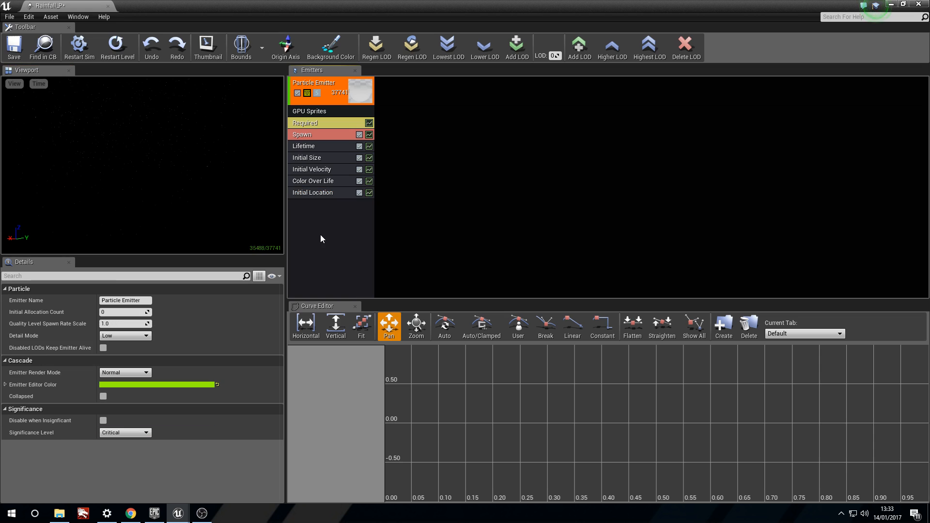
Add a Size By Speed module to the emitter and show its settings.
click(332, 193)
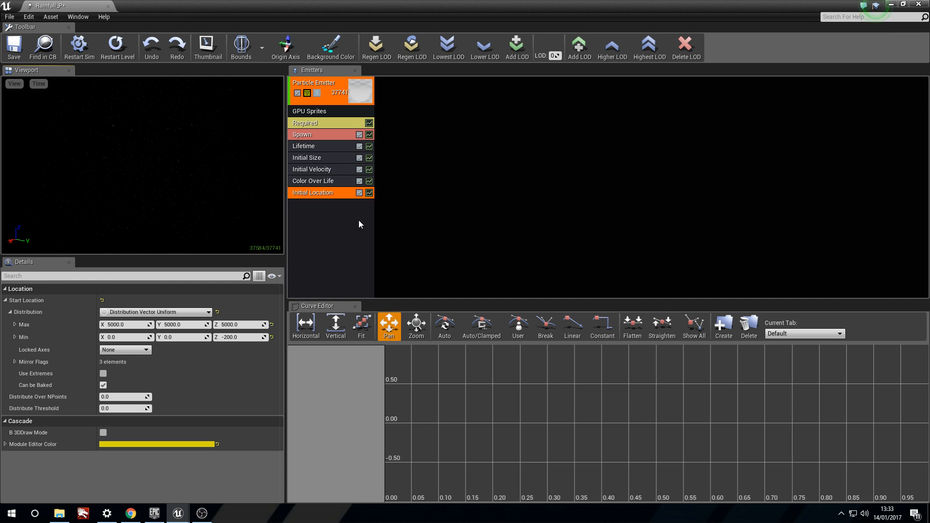
click(318, 171)
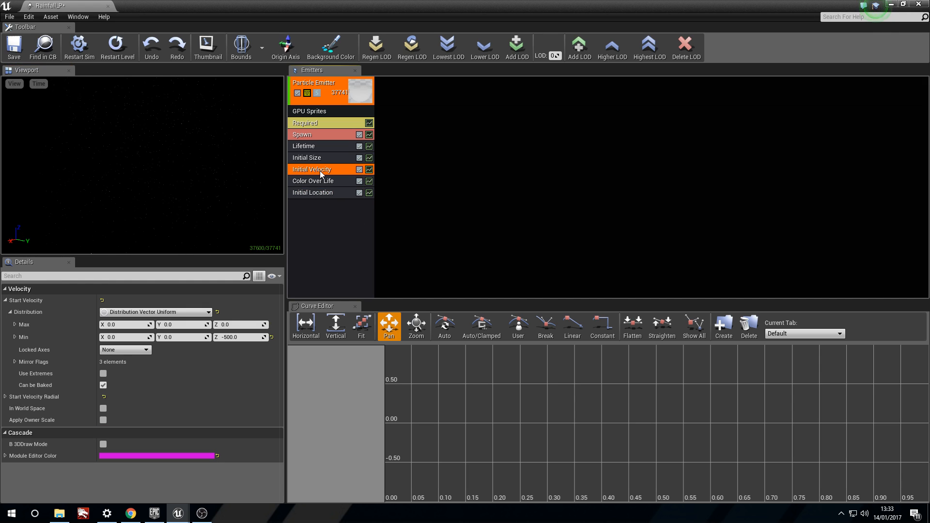
click(324, 192)
right_click(331, 214)
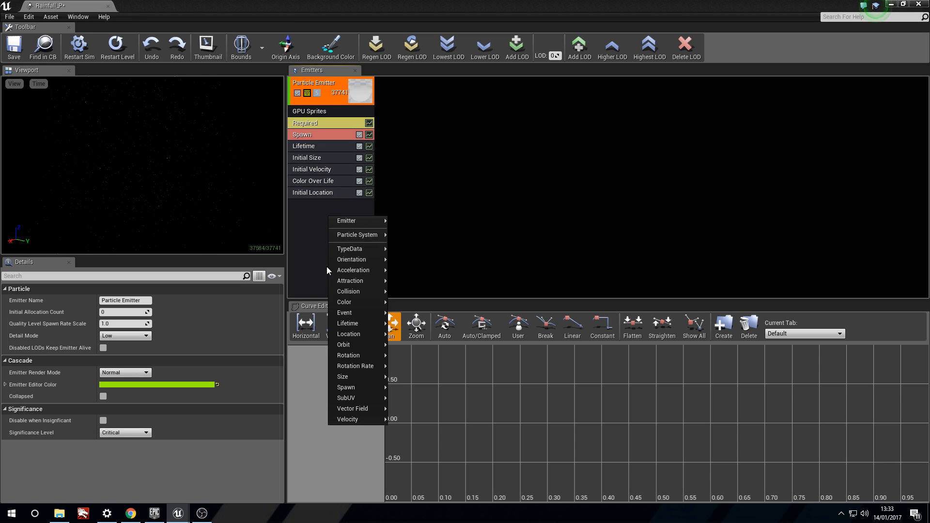
mouse_move(353, 380)
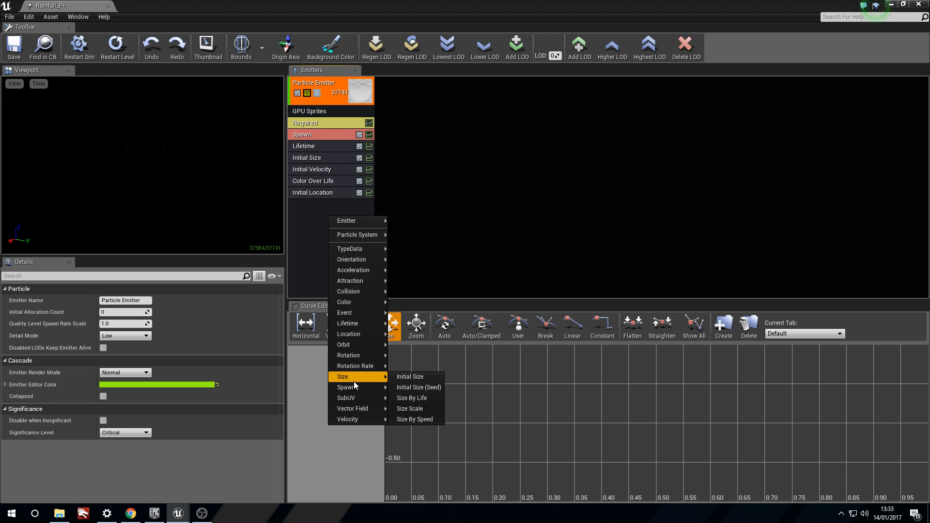
click(411, 419)
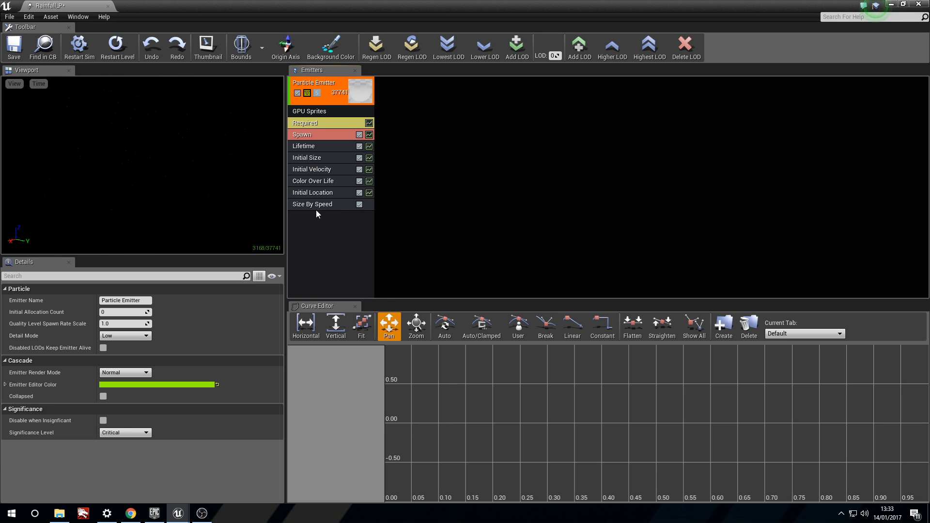
click(320, 203)
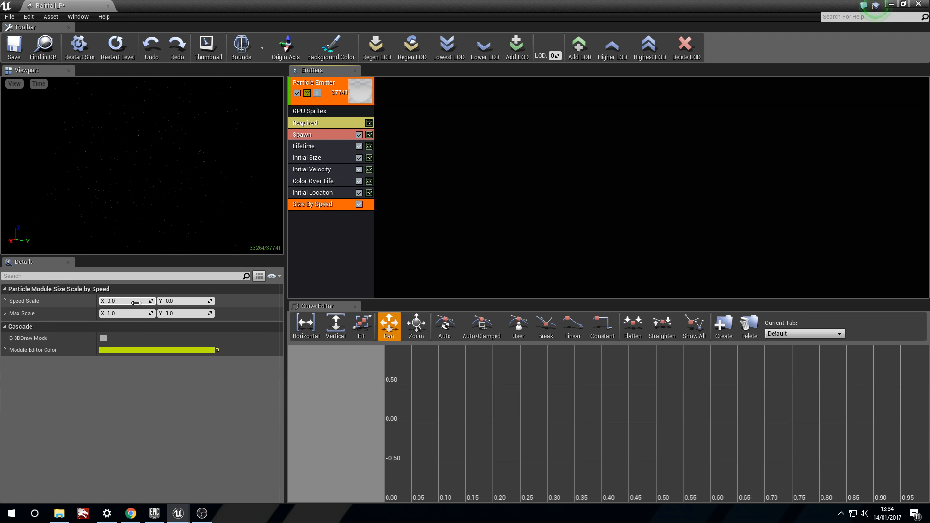
Set Size By Speed's Speed Scale Y to 5 and Max Scale to X 0.4, Y 5, and restart the simulation to inspect the rain.
click(179, 301)
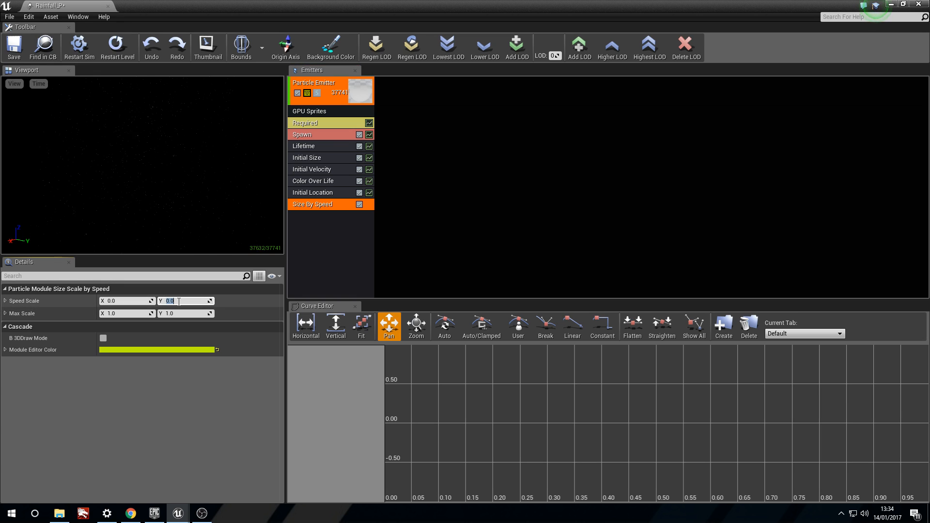
text(5)
key(Return)
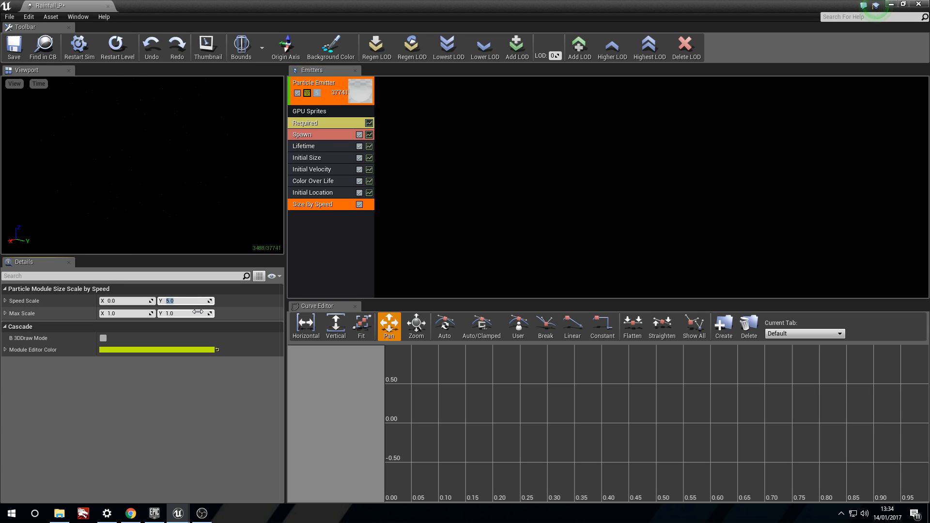
click(138, 314)
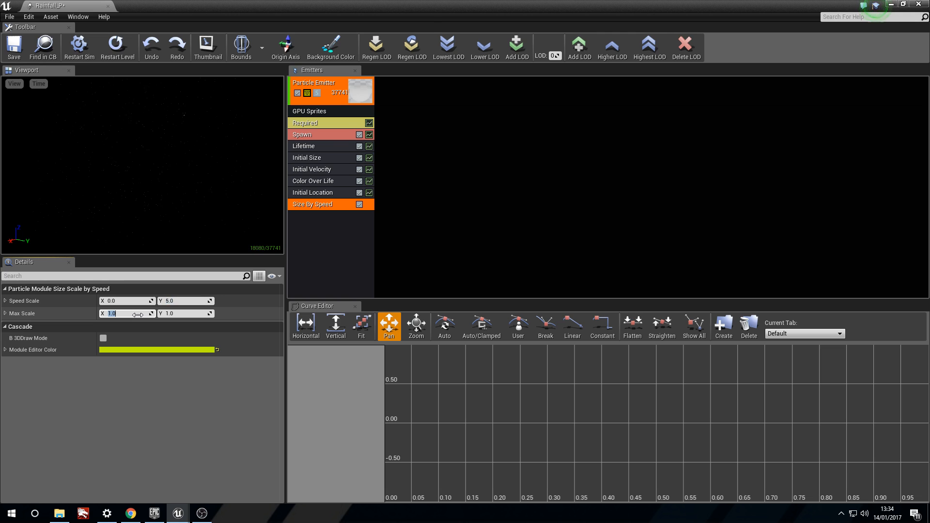
text(0.4)
key(Tab)
text(5)
key(Return)
drag(136, 204, 139, 179)
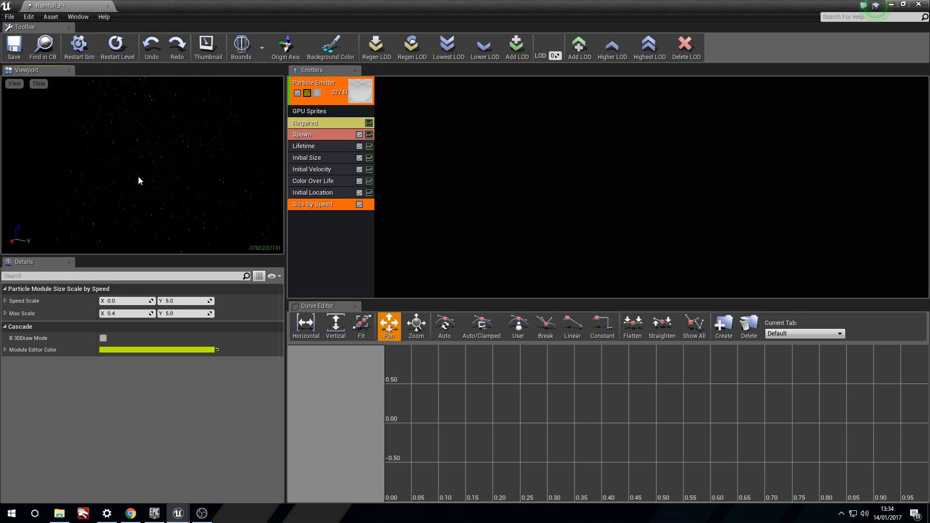
click(82, 56)
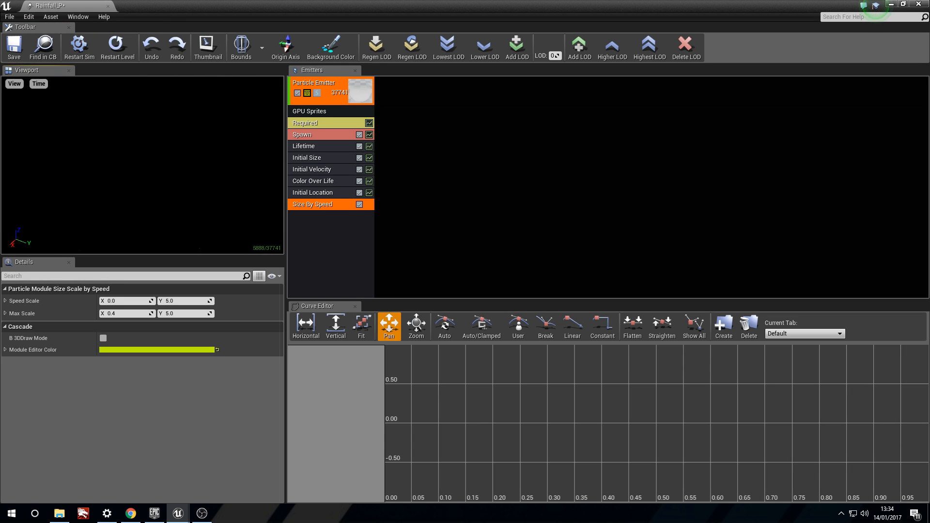
drag(191, 166, 193, 170)
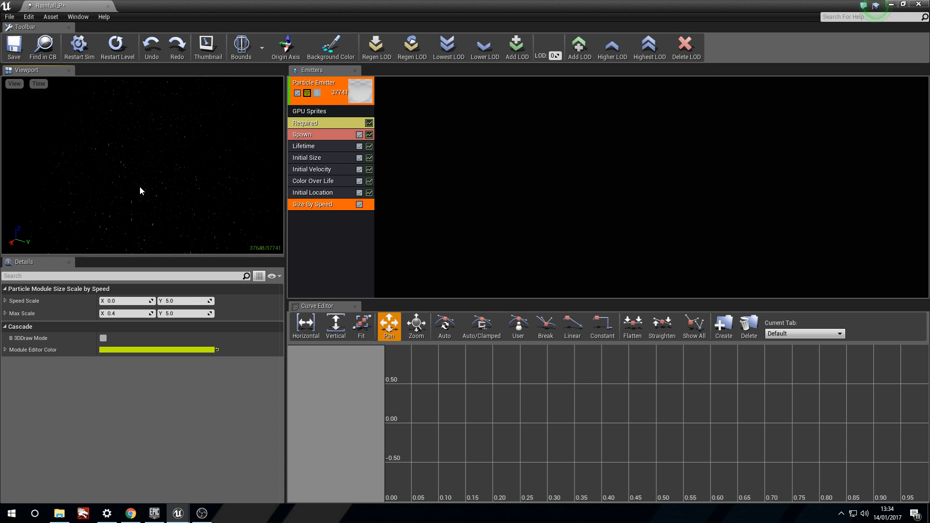
Add a Const Acceleration module to the emitter with Z acceleration -900 and save the particle system.
right_click(339, 232)
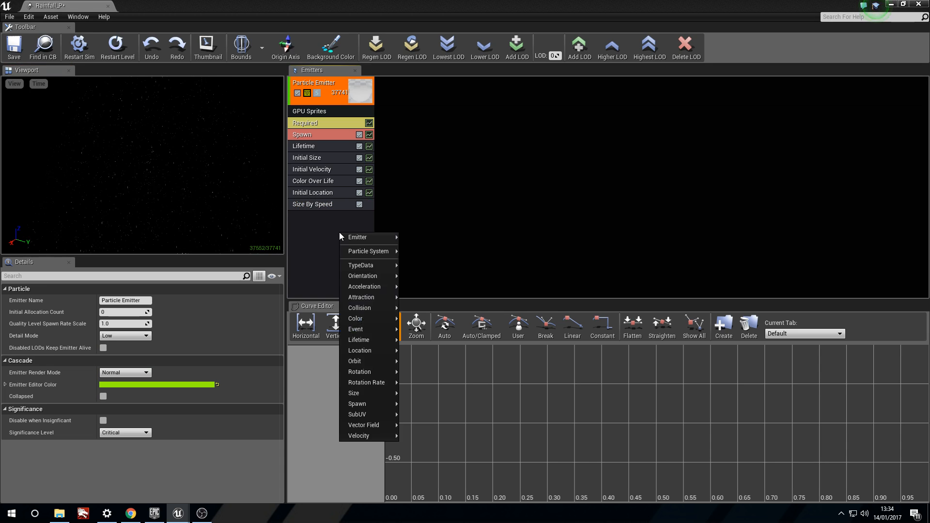
mouse_move(369, 398)
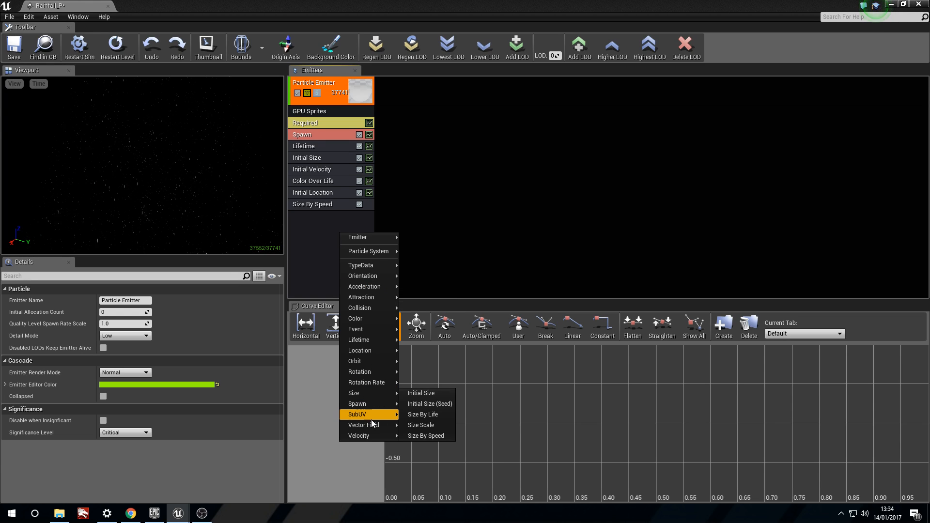
mouse_move(371, 420)
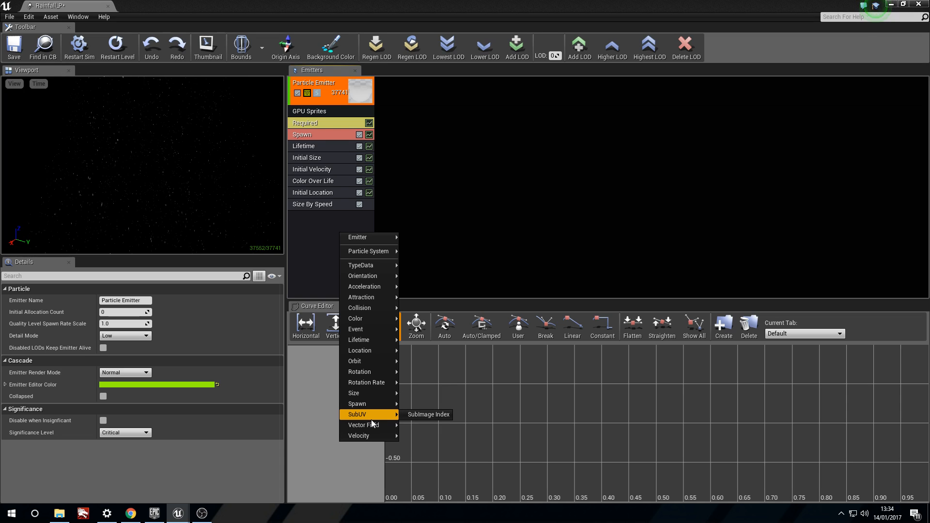
mouse_move(385, 287)
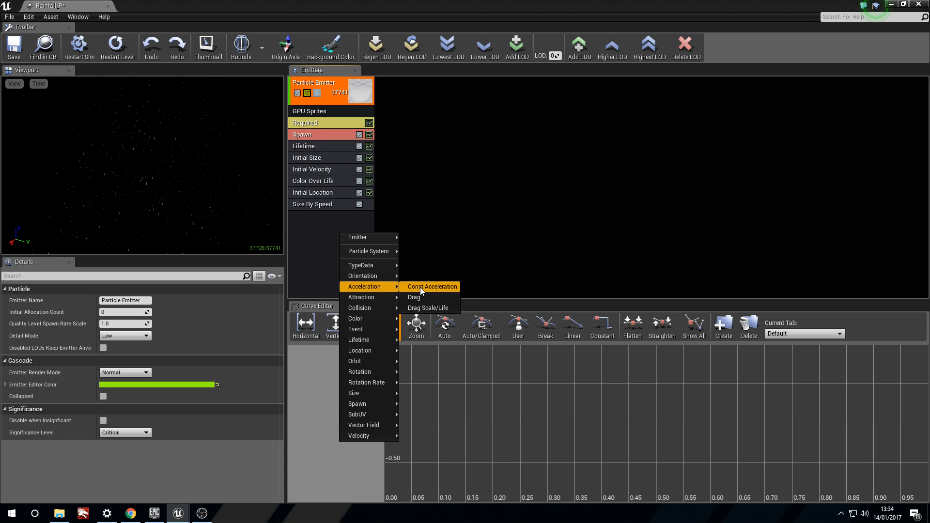
click(420, 287)
click(321, 216)
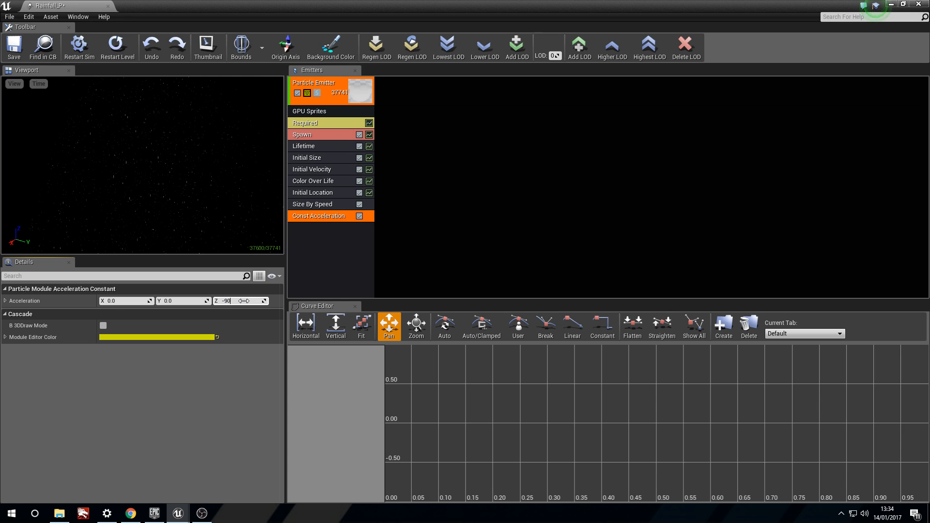
click(241, 191)
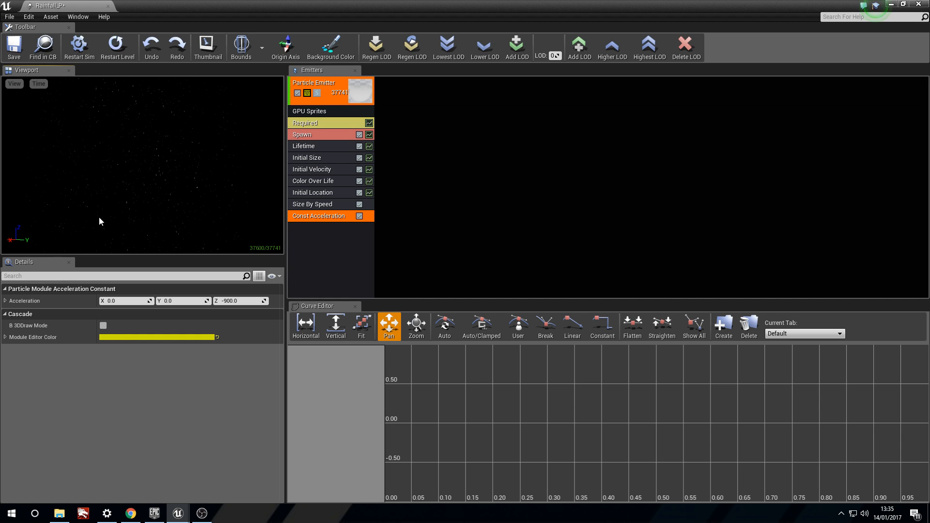
click(318, 241)
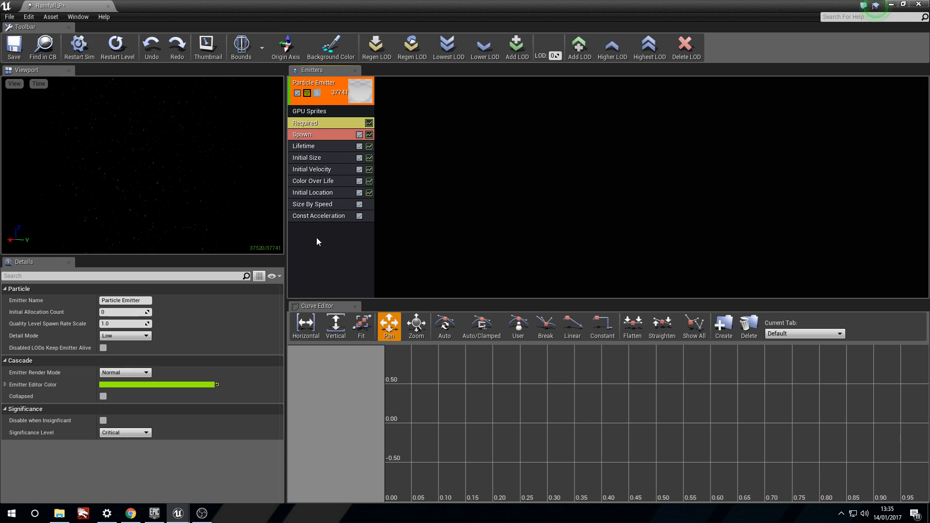
click(14, 46)
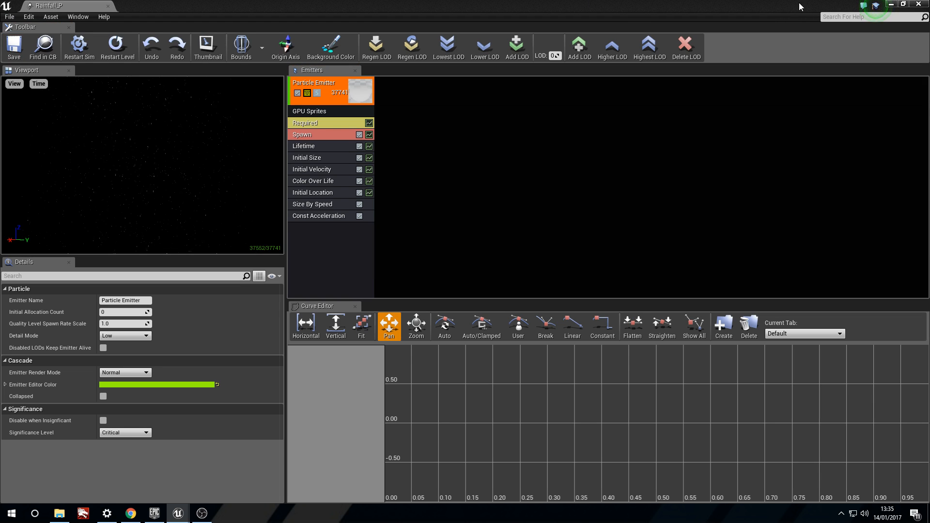
Place the Rainfall_P particle system in the level near the arena walls, at about X -1770, Y -1350, Z 130.
drag(608, 4, 673, 252)
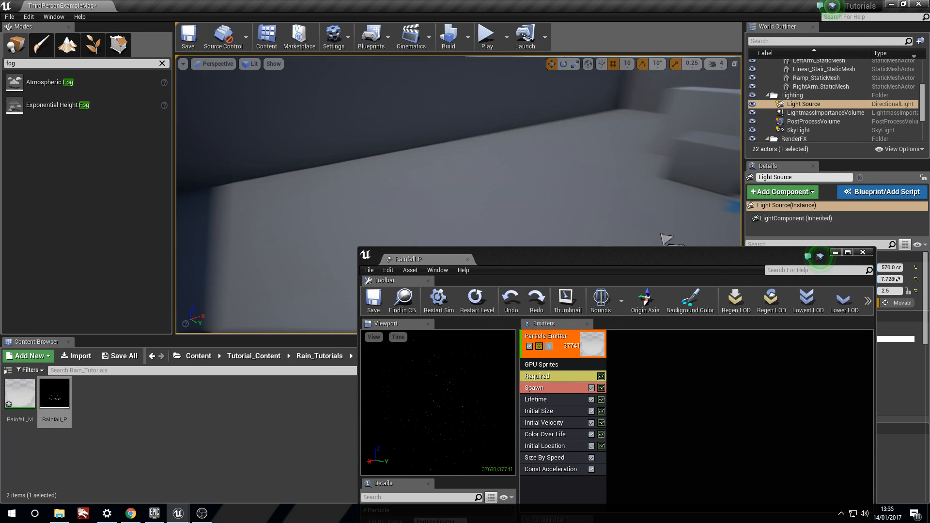
drag(54, 402, 385, 145)
right_drag(385, 145, 523, 121)
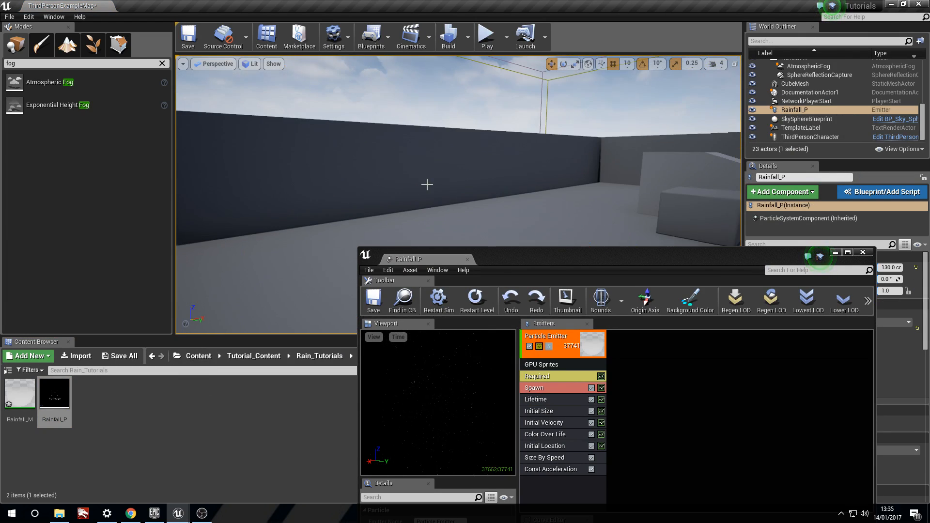
Restart the simulation and inspect the rain around the arena walls and below the floor, focusing on the placed Rainfall_P emitter.
click(435, 176)
right_drag(436, 176, 388, 180)
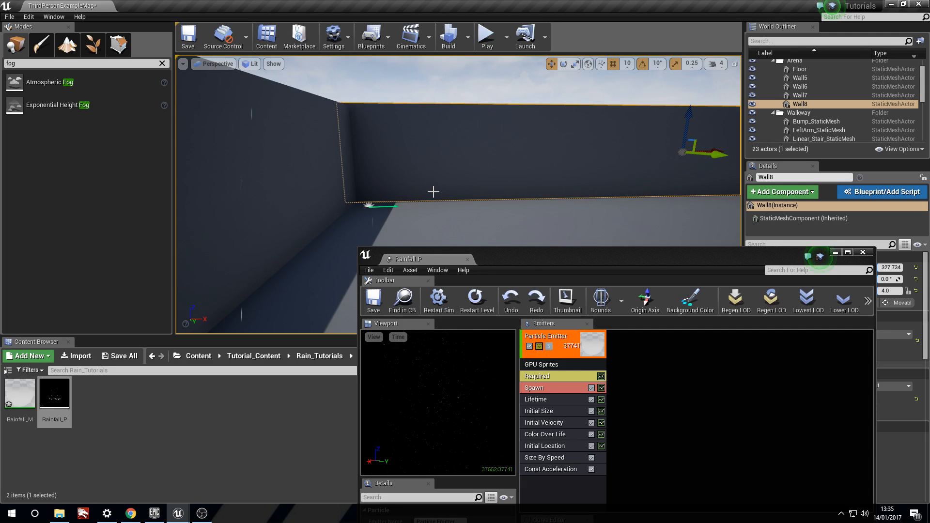
click(438, 298)
mouse_move(465, 204)
right_down()
mouse_move(474, 191)
mouse_move(503, 194)
mouse_move(480, 205)
right_up()
right_drag(340, 172, 368, 170)
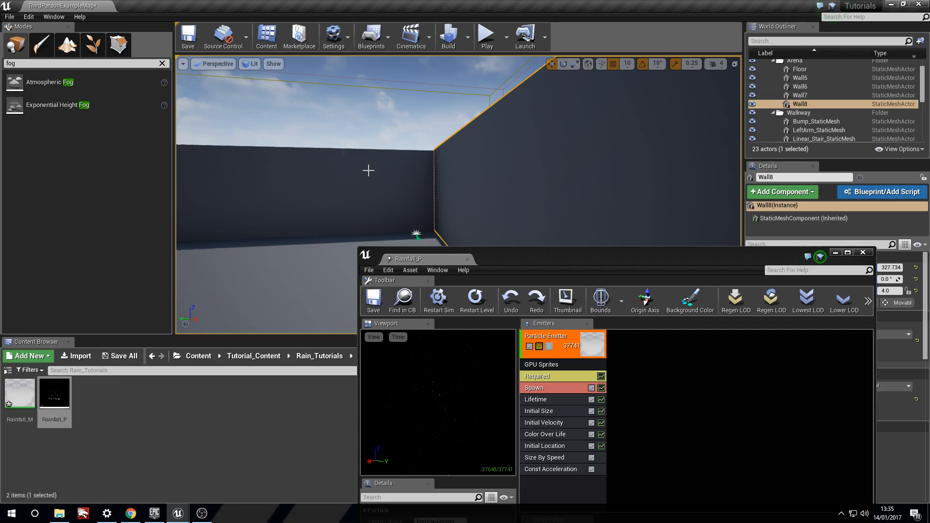
click(424, 229)
key(f)
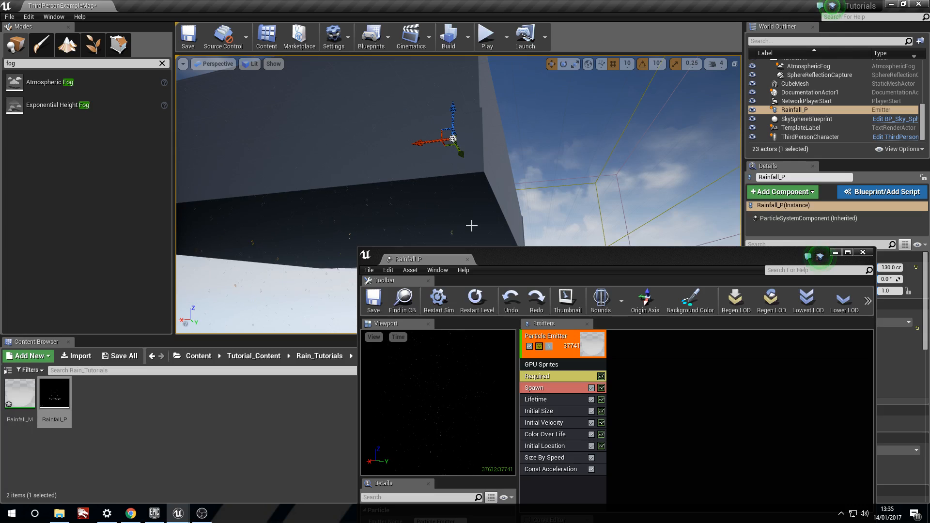
right_drag(309, 296, 350, 291)
Add a Collision (Scene Depth) module to the rain emitter and show its settings.
double_click(591, 258)
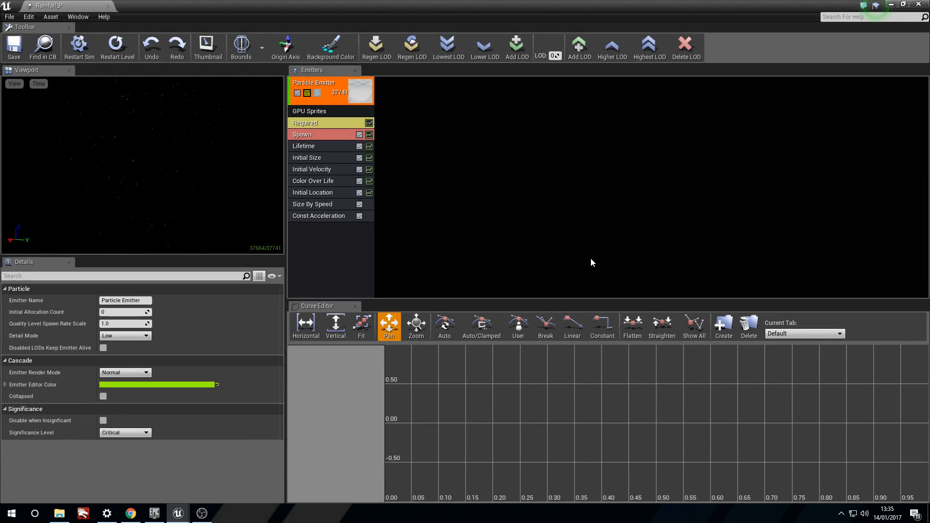
right_click(321, 240)
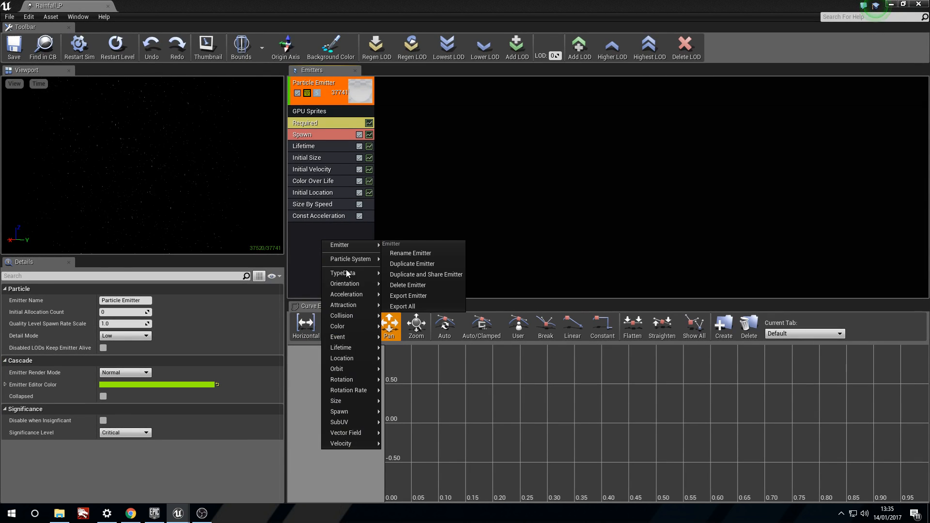
mouse_move(359, 315)
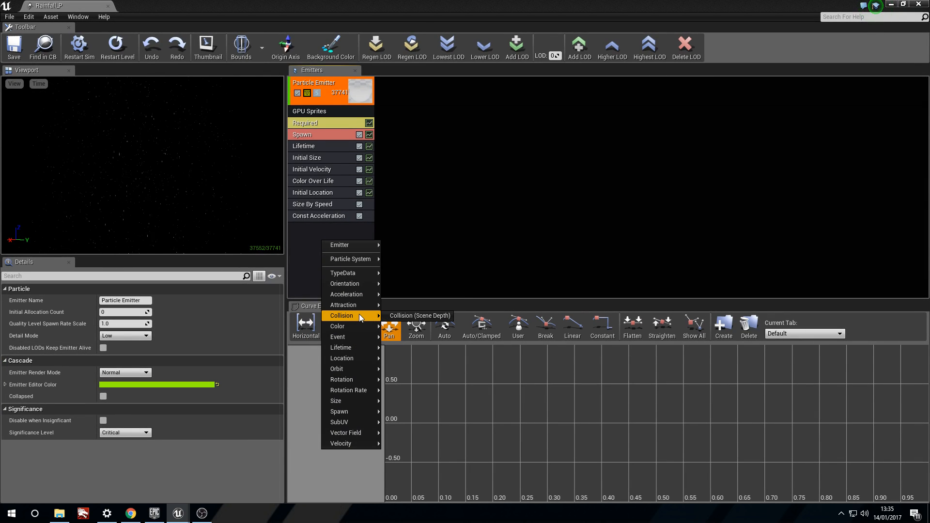
click(395, 314)
click(321, 228)
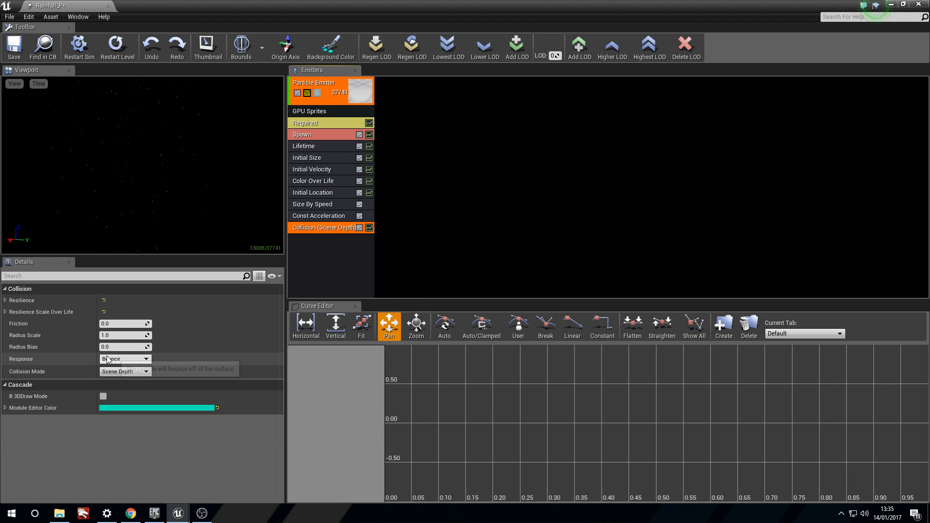
Check in the level how the rain particles collide with the floor and walls.
drag(450, 3, 532, 328)
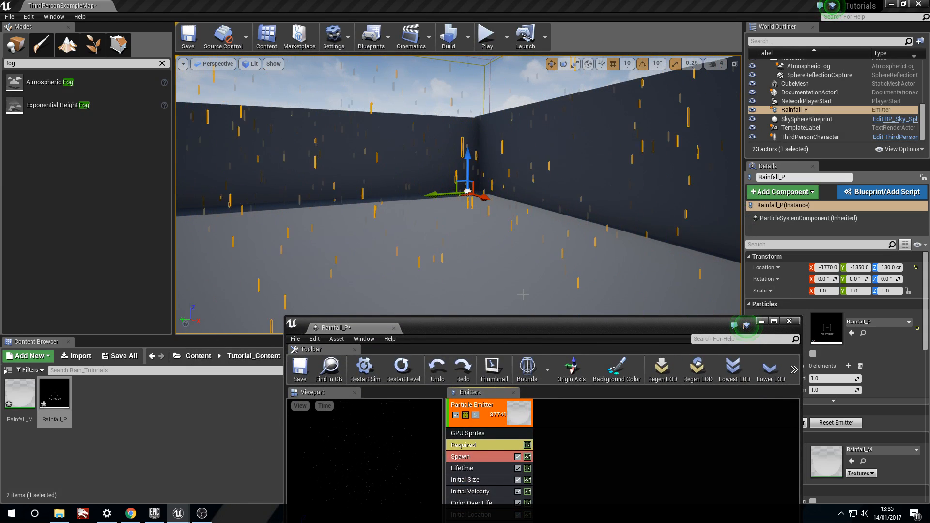
drag(482, 323, 484, 327)
double_click(484, 328)
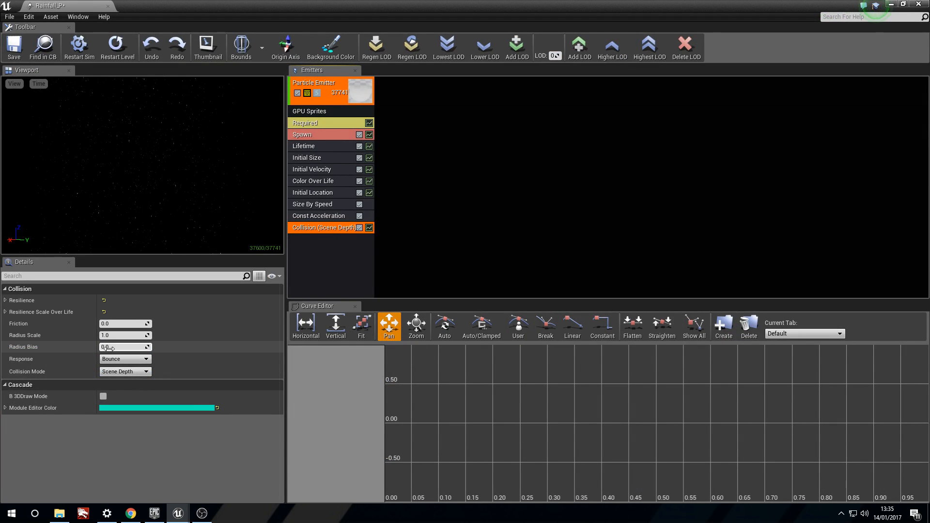
Set the collision Response to Kill, save the particle system and restart the simulation.
click(129, 360)
click(115, 381)
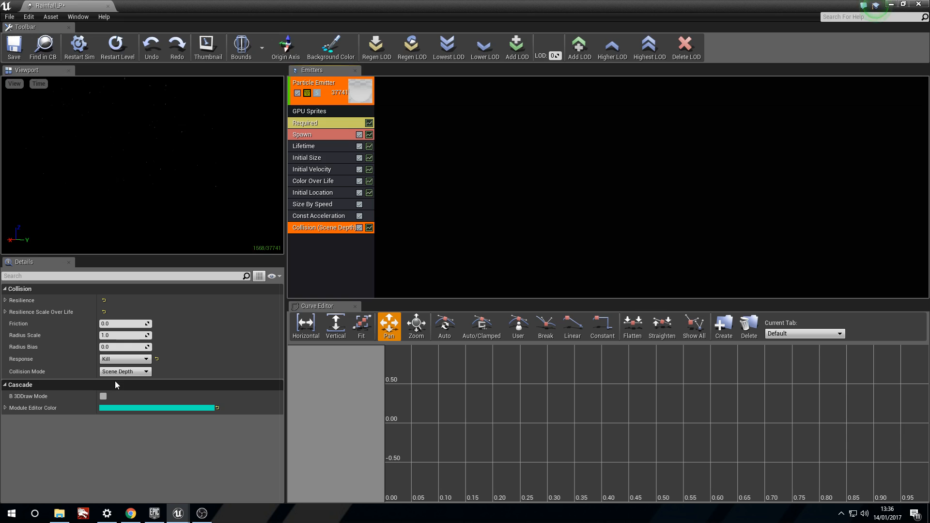
click(14, 46)
click(80, 46)
Inspect the rain in the level to see how particles behave on hitting the floor.
drag(432, 5, 390, 390)
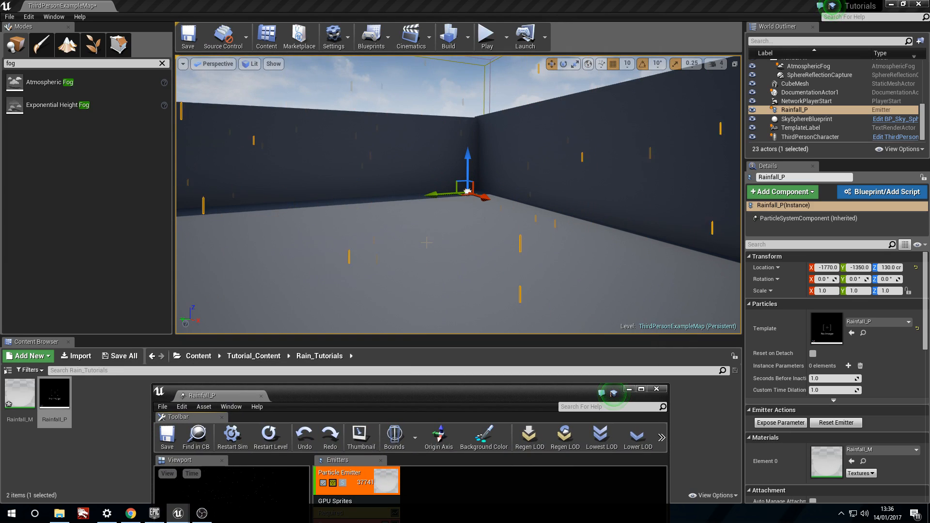
right_drag(454, 243, 408, 249)
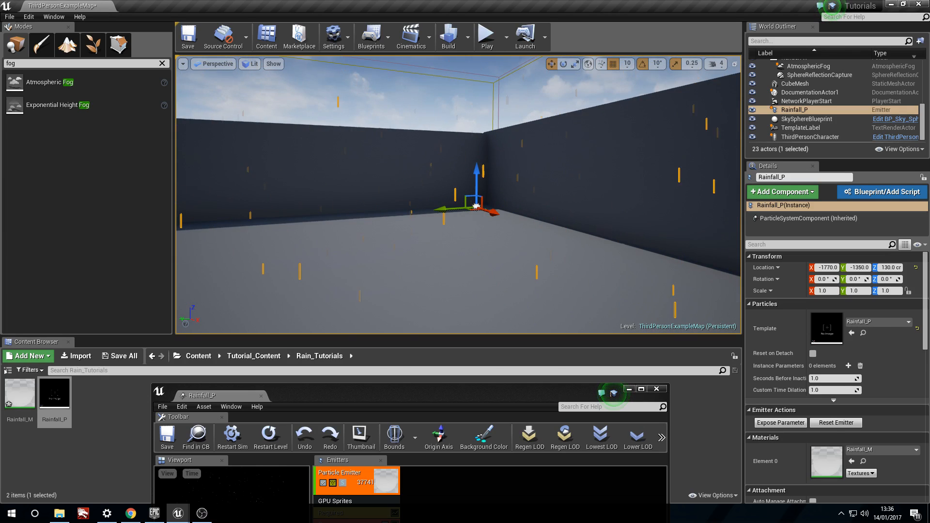
click(457, 145)
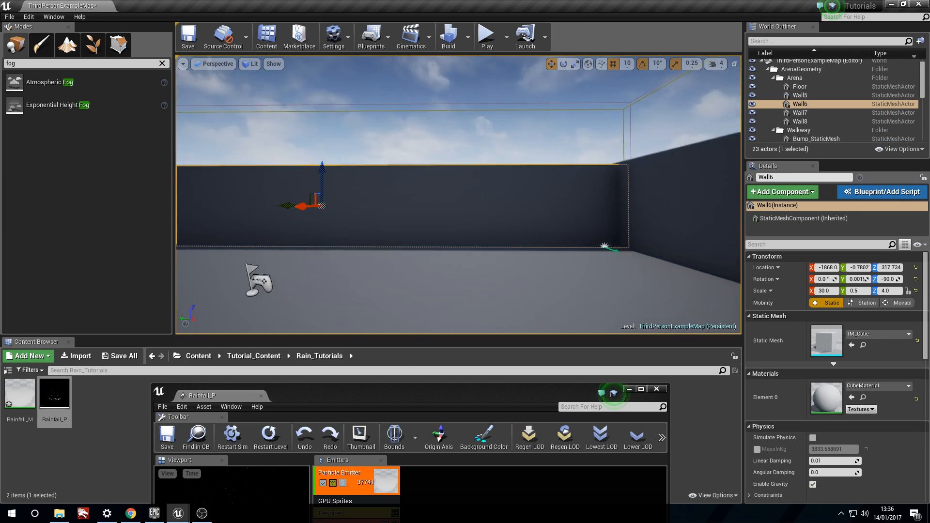
Add a second particle sprite emitter to the Rainfall_P particle system.
double_click(496, 394)
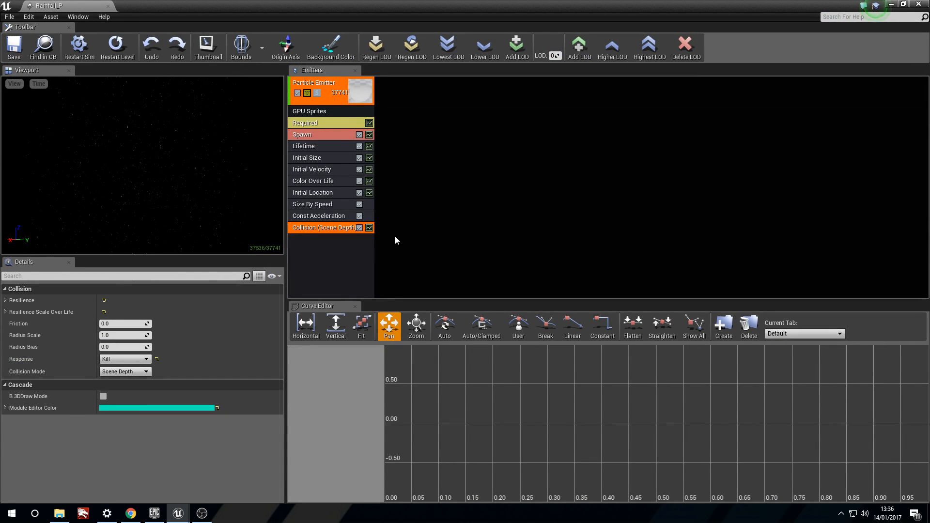
click(420, 168)
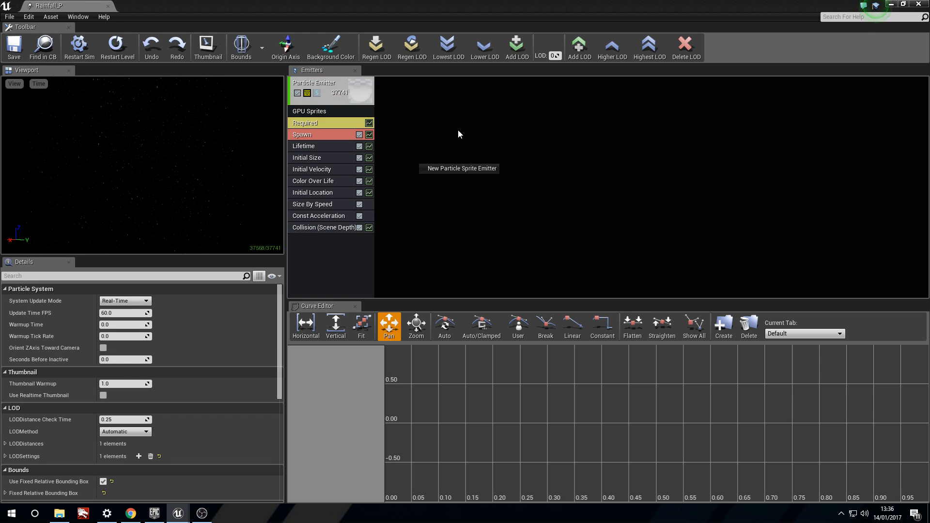
click(465, 170)
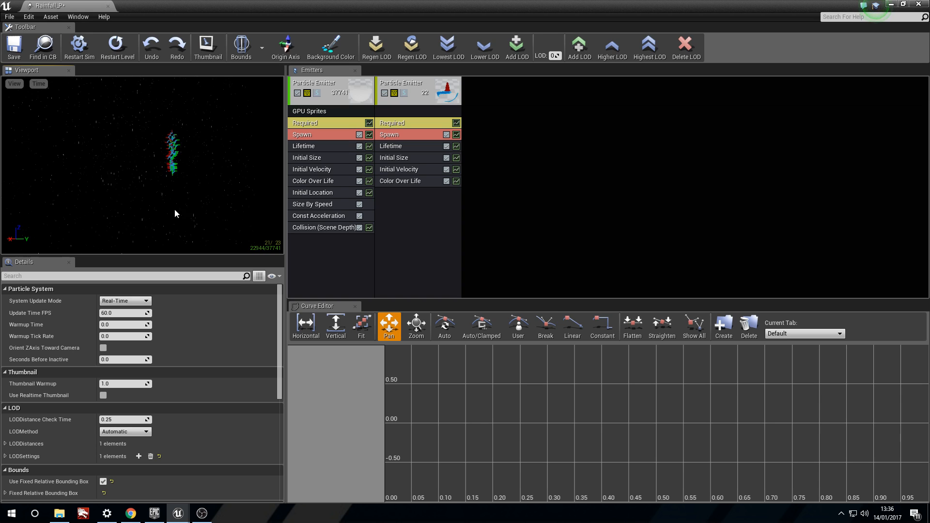
Assign the Rainfall_M material to the second emitter in its Required module.
click(415, 124)
click(185, 310)
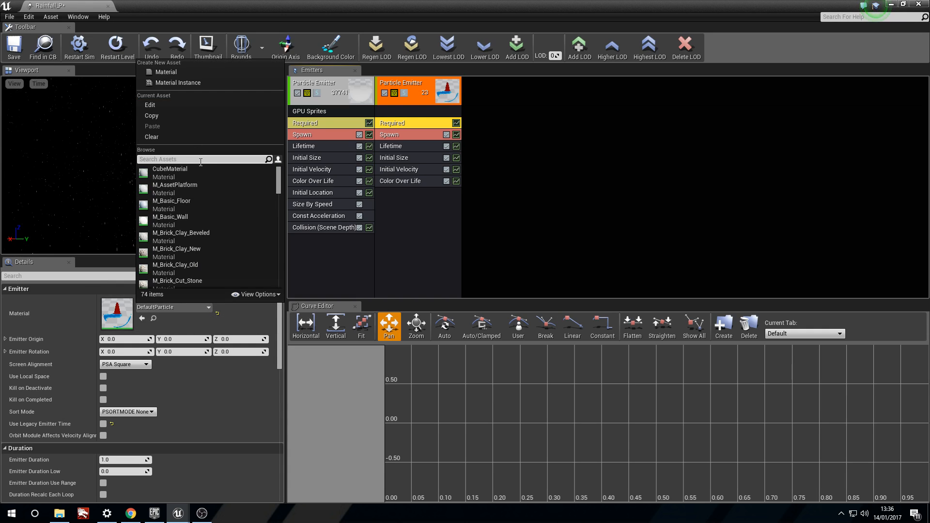
text(rainfall)
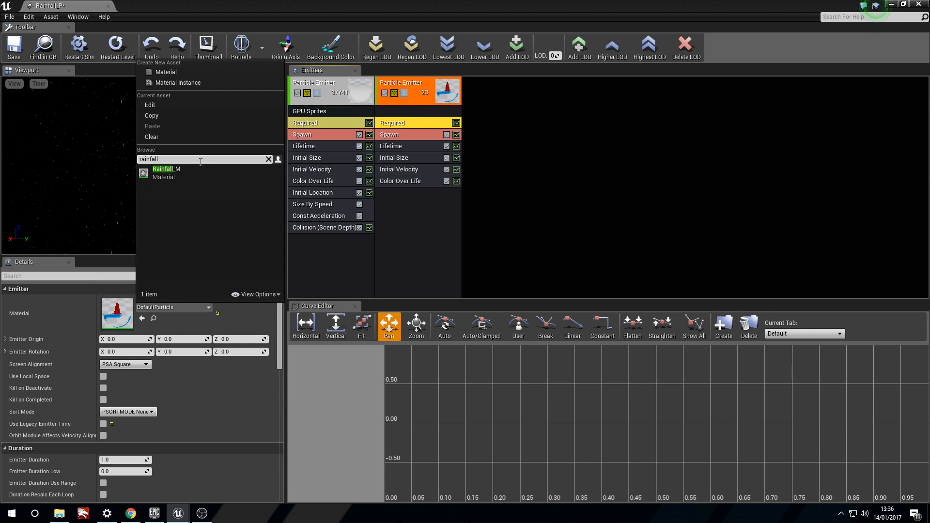
click(186, 175)
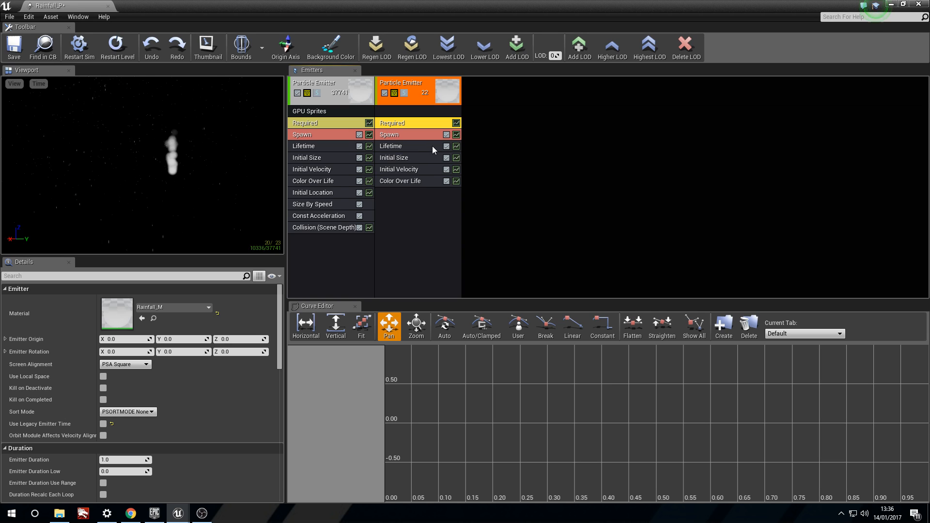
Convert the second emitter to GPU Sprites type data.
right_click(423, 206)
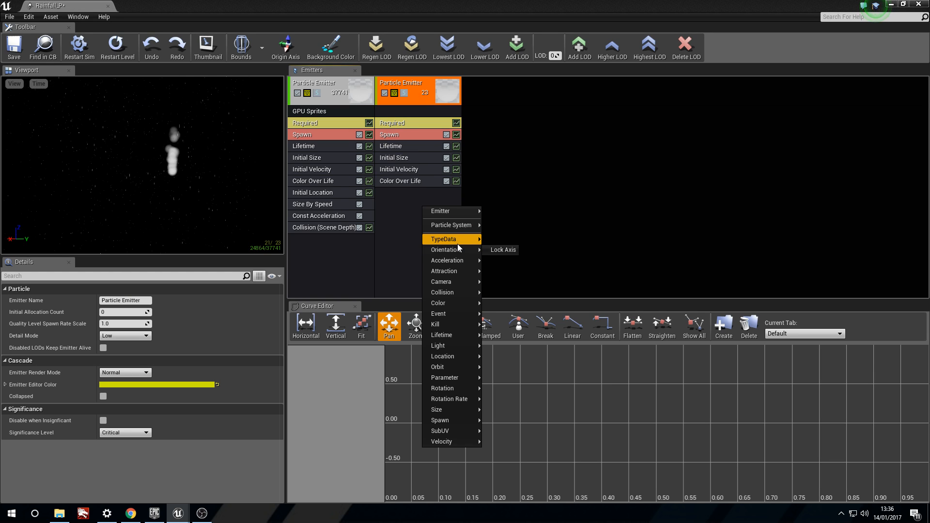
mouse_move(457, 240)
click(524, 270)
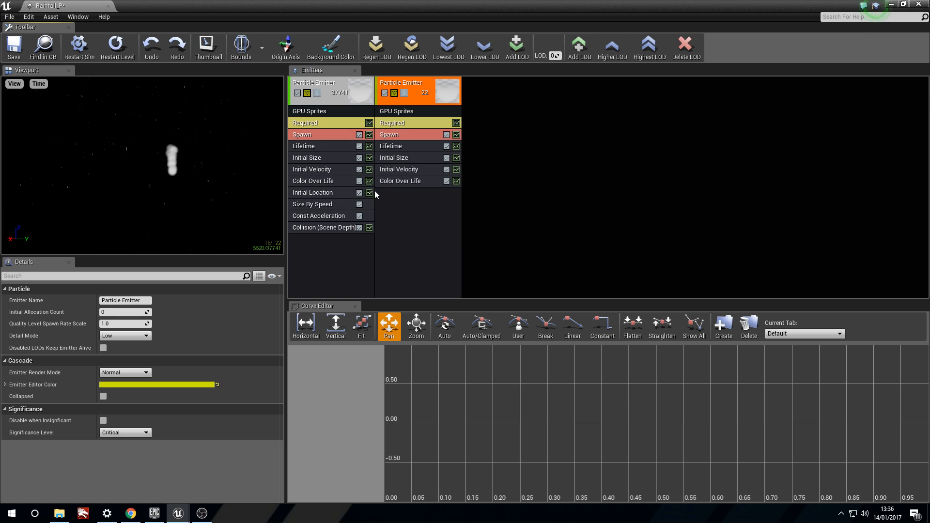
Set the second emitter's constant spawn rate to 500.
click(405, 135)
click(135, 324)
text(500)
key(Return)
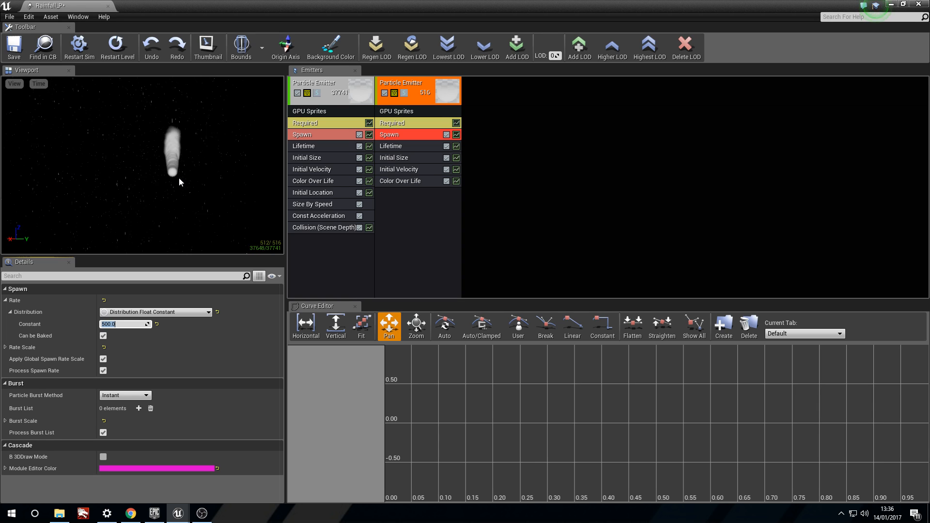
Set the second emitter's minimum and maximum lifetime to 0.1.
click(422, 146)
click(114, 324)
text(.1)
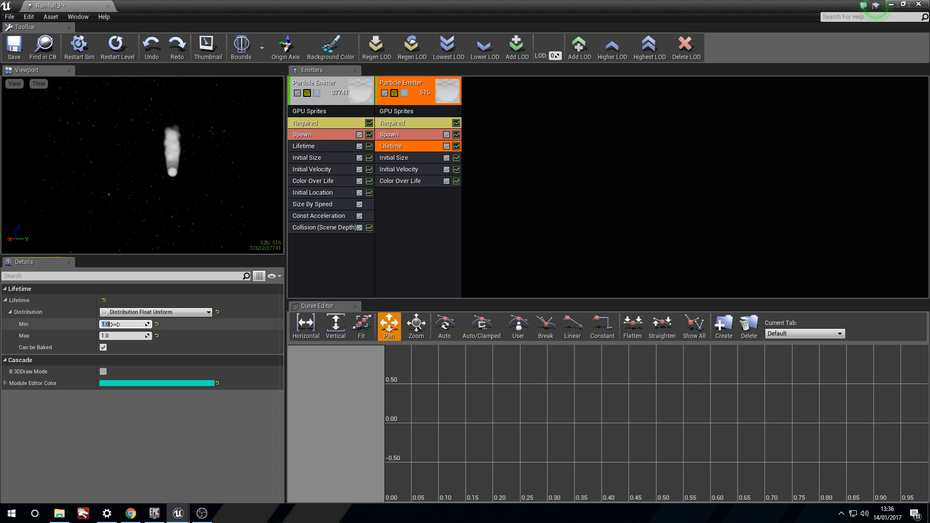
key(Tab)
text(.1)
key(Return)
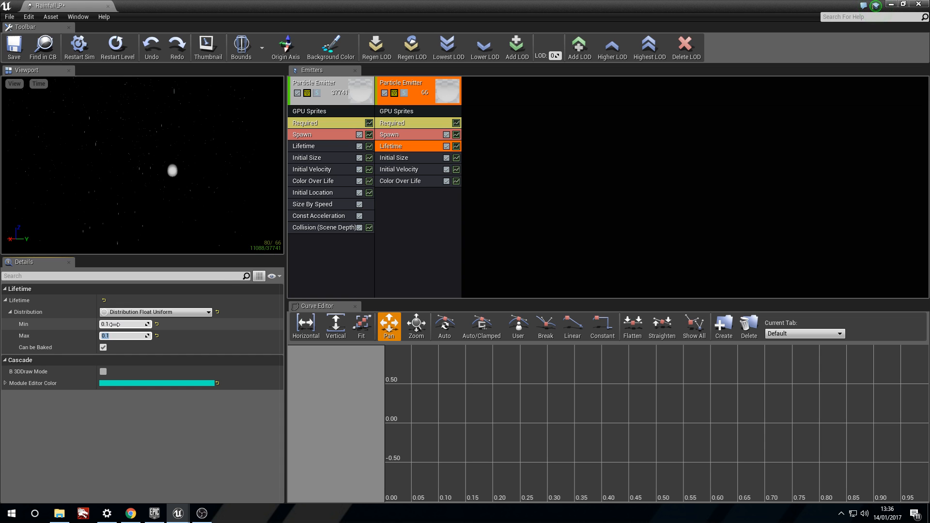
Set the second emitter's Initial Size to a maximum of 8 and a minimum of 6 on all axes.
click(394, 158)
click(127, 325)
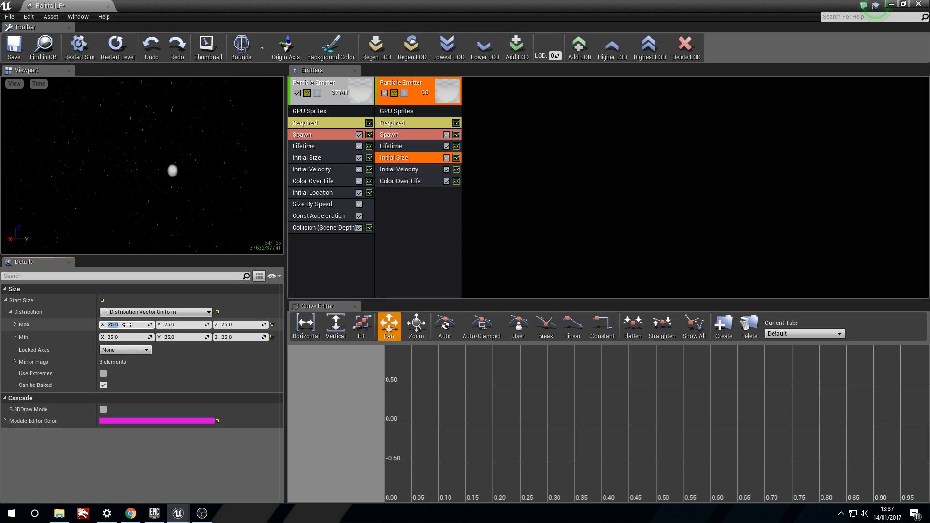
text(8)
key(Tab)
text(8)
key(Tab)
text(8)
key(Tab)
text(6)
key(Tab)
text(6)
key(Tab)
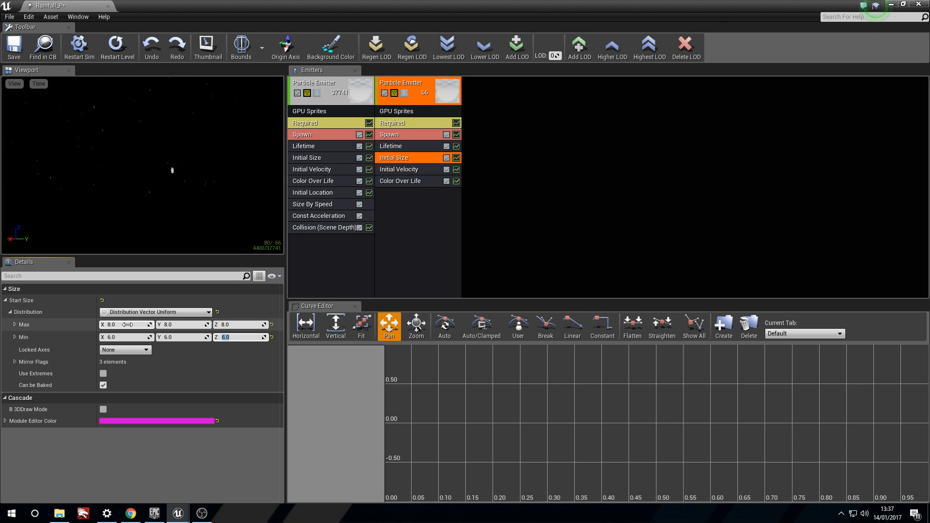
Add an Initial Location module to the second emitter after checking its Initial Velocity and Color Over Life modules.
click(408, 169)
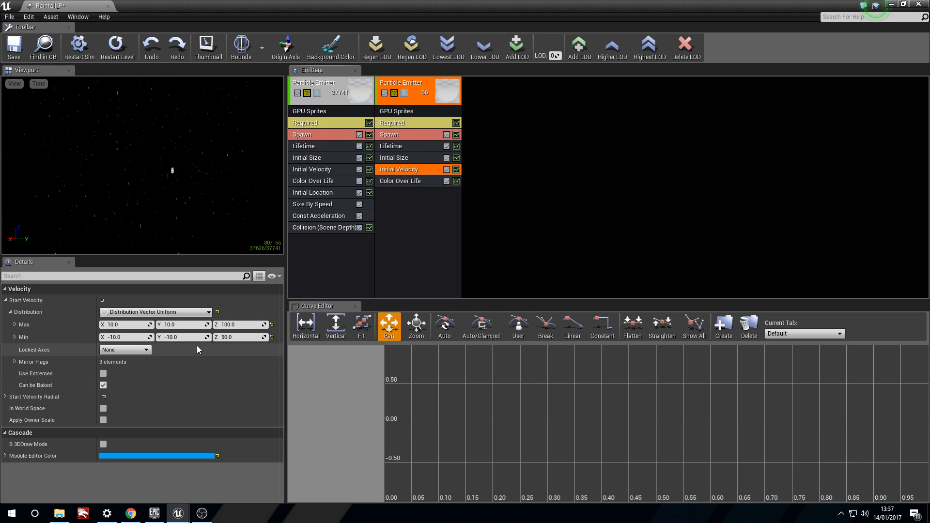
click(411, 180)
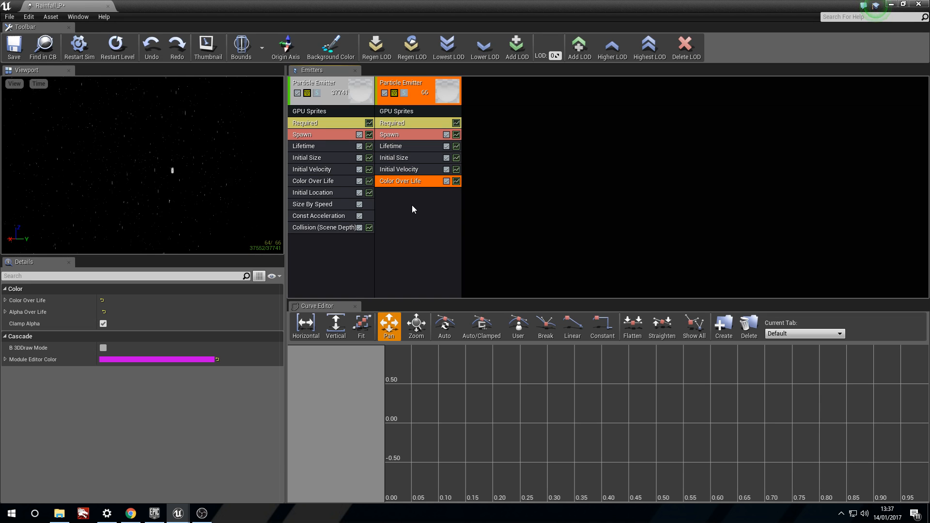
right_click(419, 219)
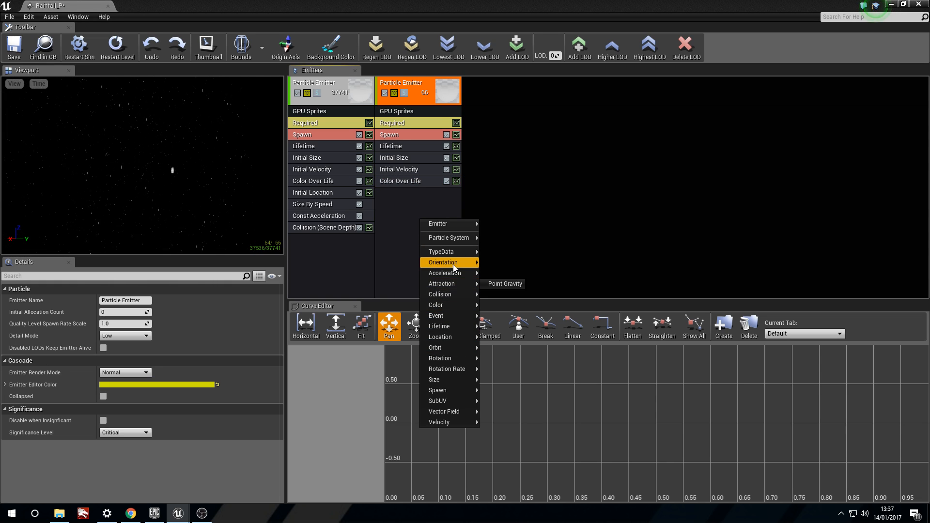
mouse_move(453, 337)
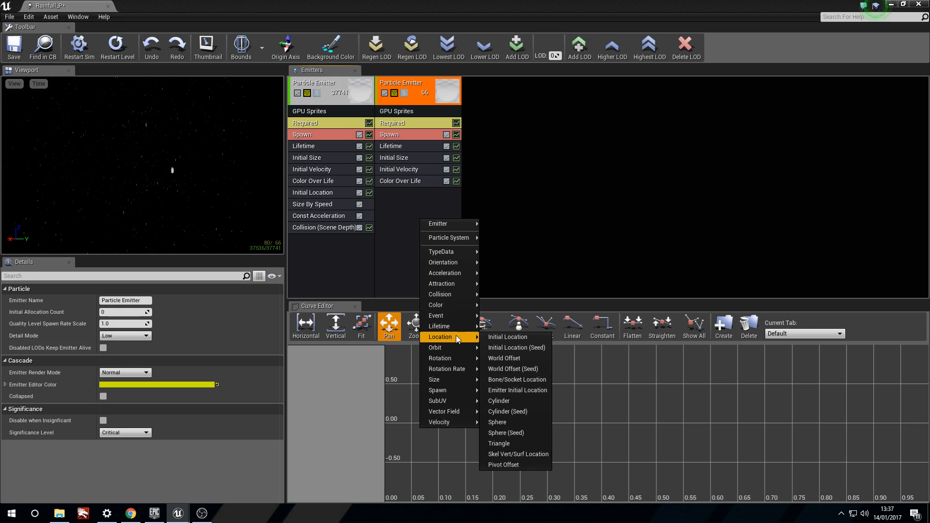
click(498, 335)
Set the second emitter's maximum start location to 5000 in both X and Y.
click(434, 193)
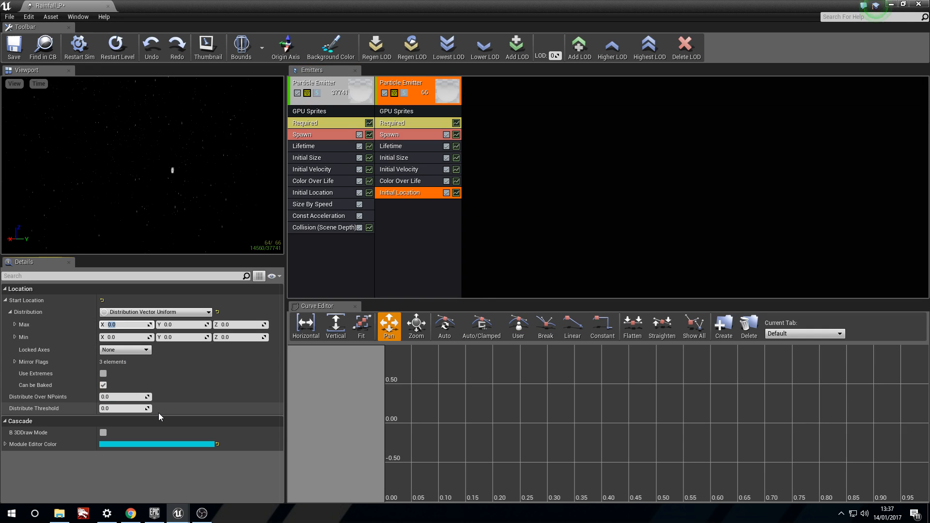
text(5000)
key(Tab)
text(5000)
key(Return)
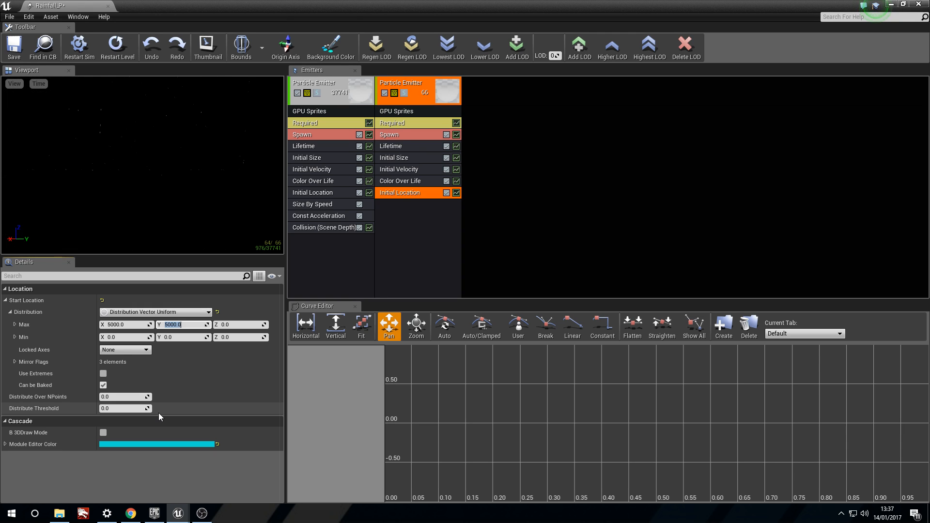
Save the Rainfall_P particle system, restart its simulation and close its editor.
drag(219, 203, 233, 212)
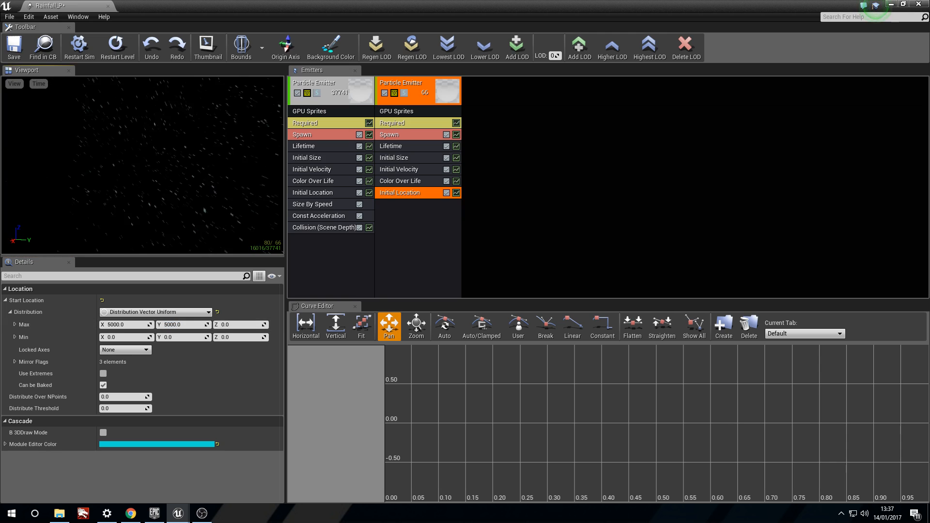
click(15, 50)
click(77, 57)
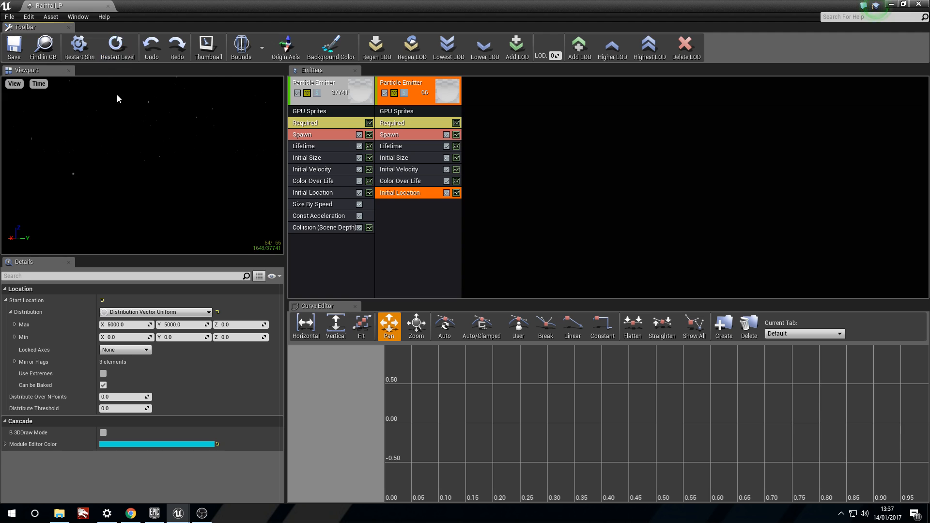
click(922, 4)
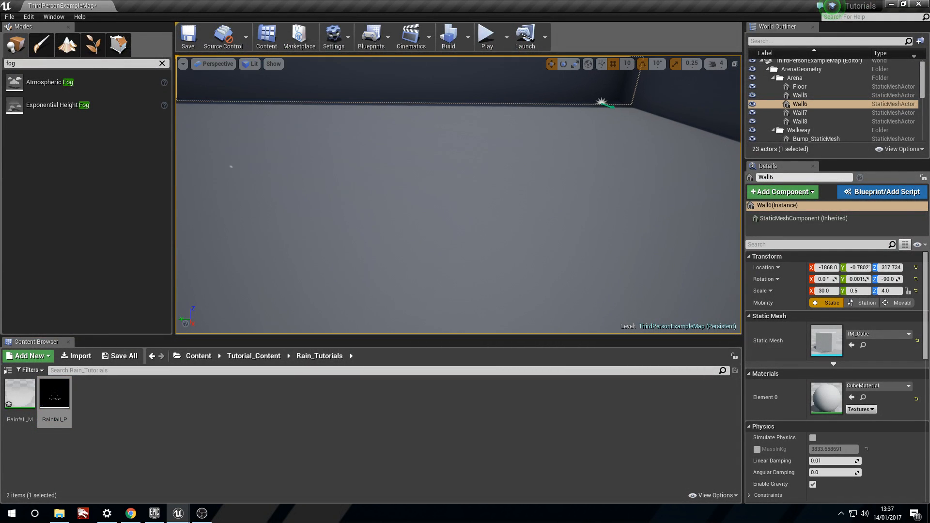
Raise the Rainfall_P emitter in the arena corner to a Z location of 340 and inspect the particles along the wall.
right_drag(458, 193, 444, 183)
right_drag(666, 186, 517, 201)
click(399, 196)
right_drag(399, 196, 411, 241)
drag(433, 160, 434, 73)
right_drag(434, 73, 428, 46)
right_drag(479, 186, 523, 183)
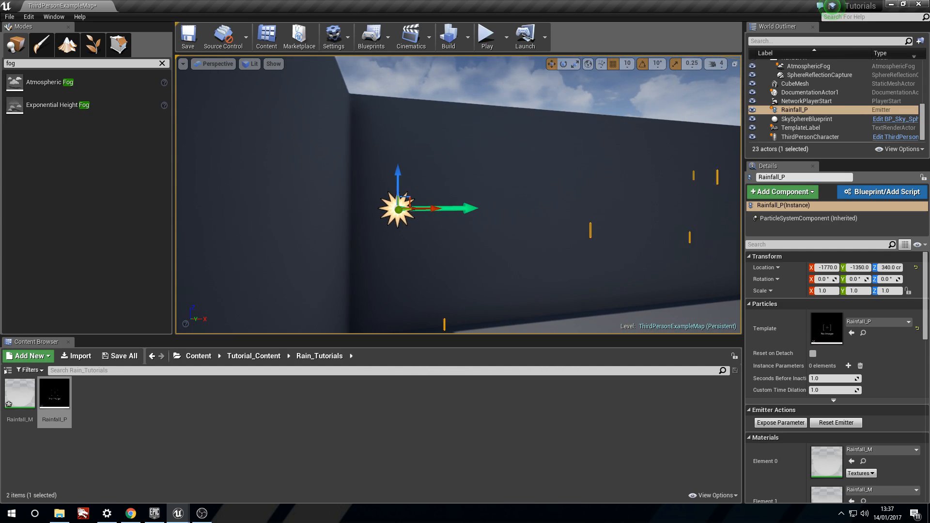
right_drag(411, 209, 378, 212)
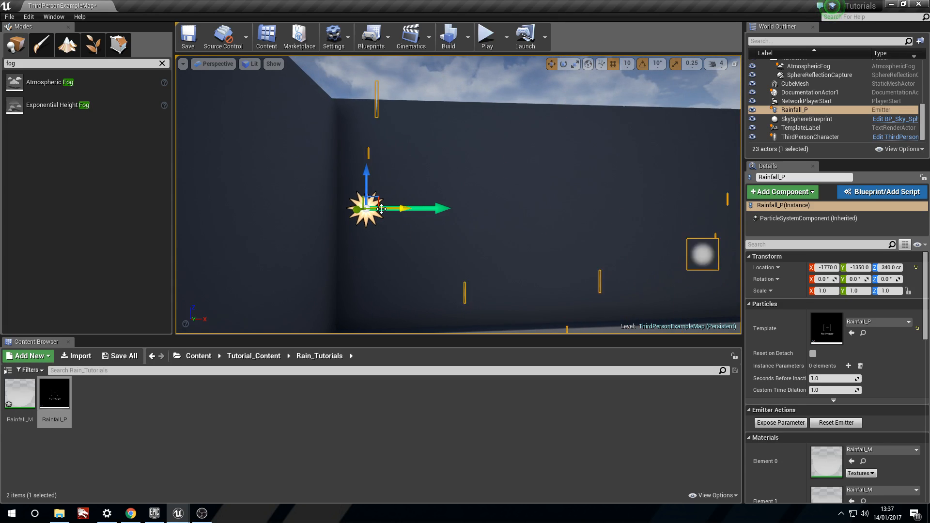
right_click(366, 209)
right_drag(416, 110, 510, 226)
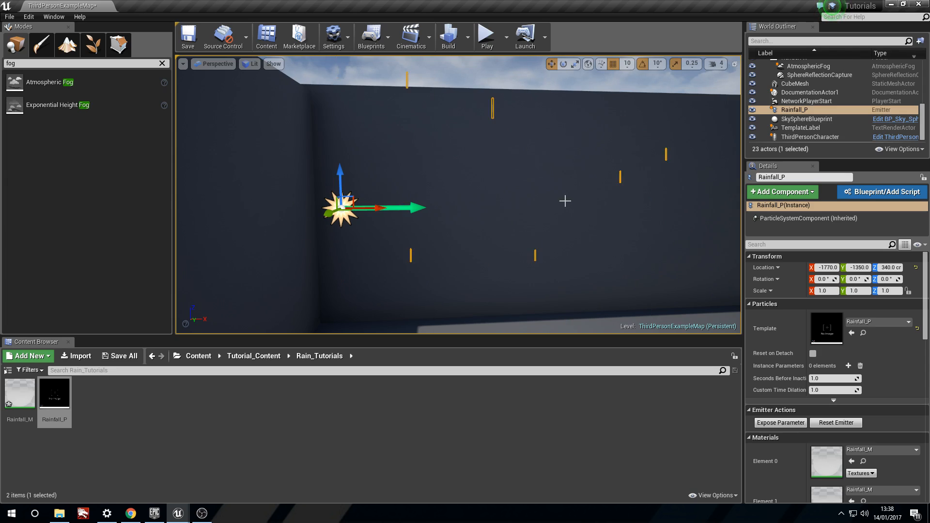
right_drag(584, 204, 574, 205)
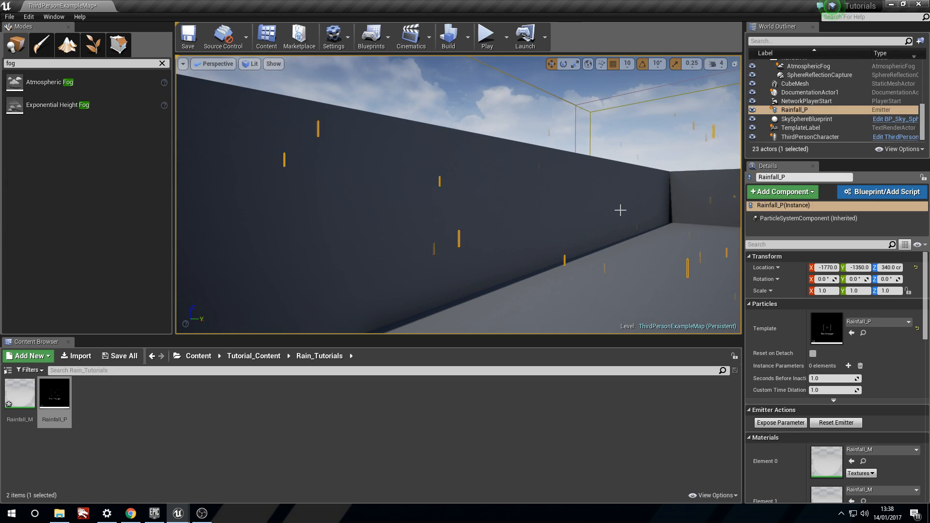
Lower the Rainfall_P emitter close to the floor in the arena corner.
key(f)
drag(488, 148, 497, 288)
right_drag(483, 213, 637, 193)
click(480, 235)
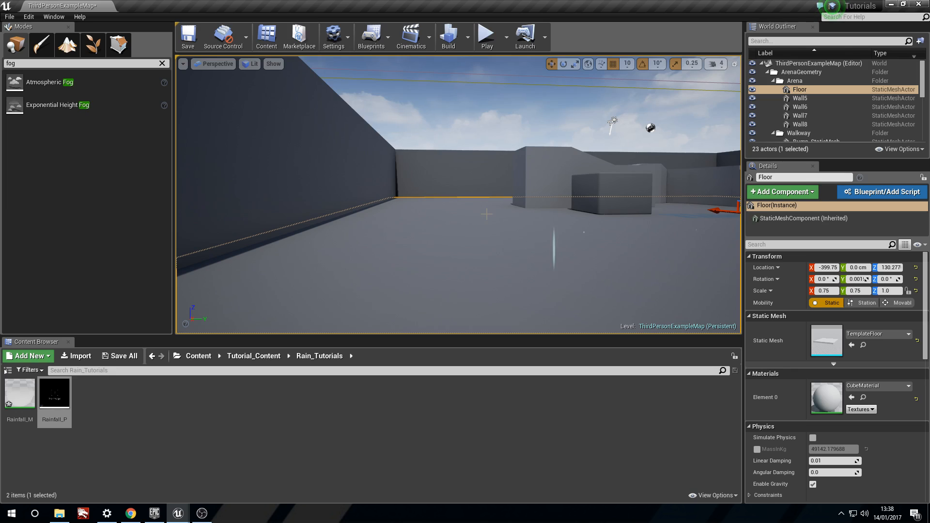
Examine the rain over the arena floor, briefly reopening the Rainfall_P particle system to check its preview.
key(w)
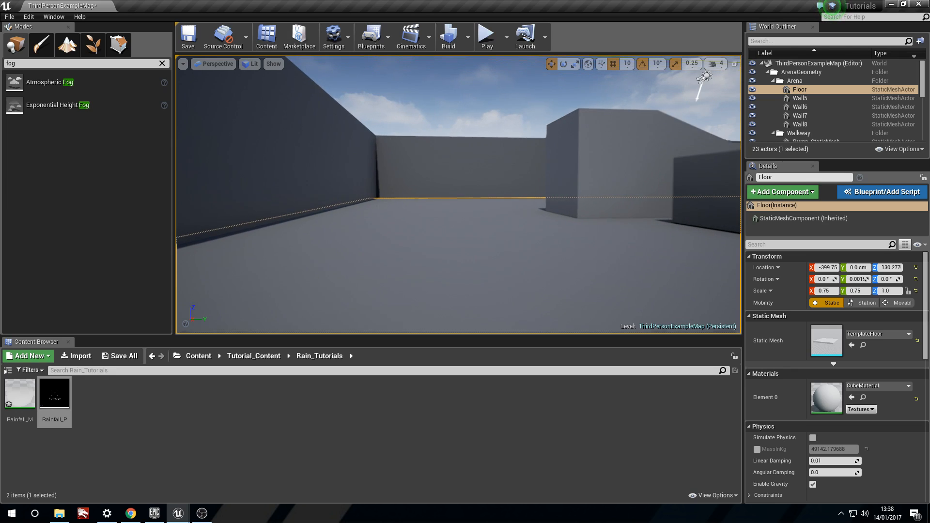
right_drag(480, 235, 498, 257)
key(f)
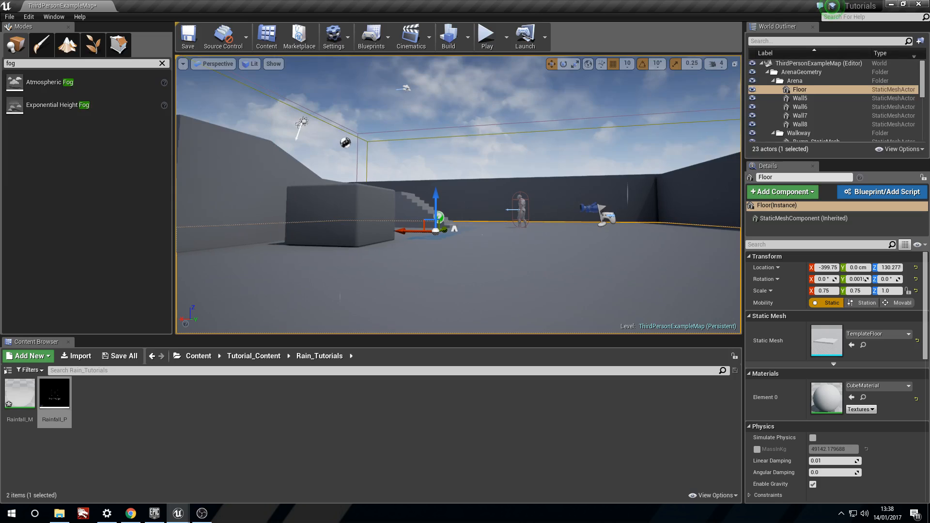
right_drag(499, 174, 464, 169)
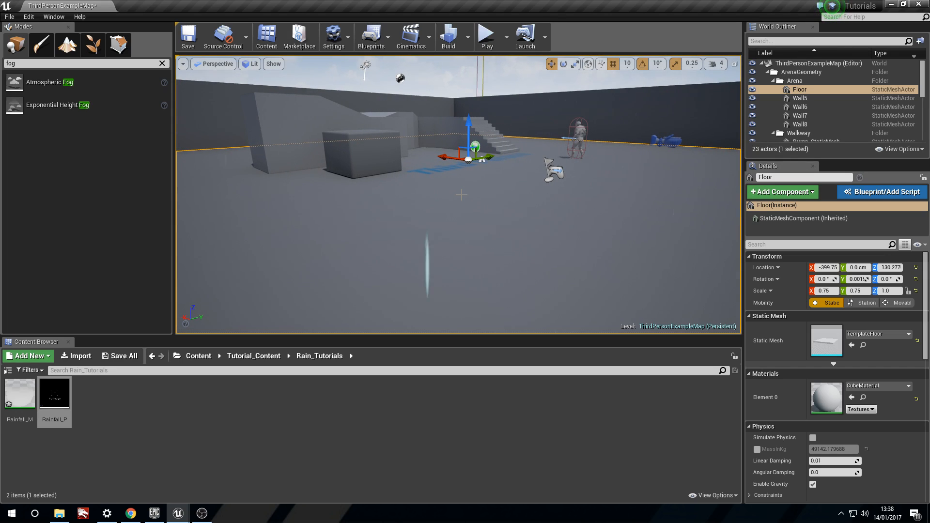
right_drag(415, 219, 375, 205)
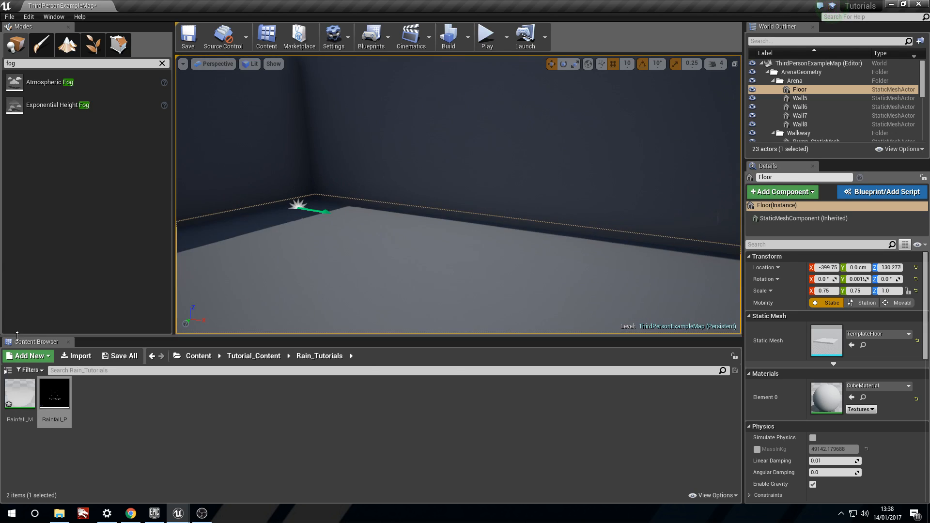
double_click(54, 393)
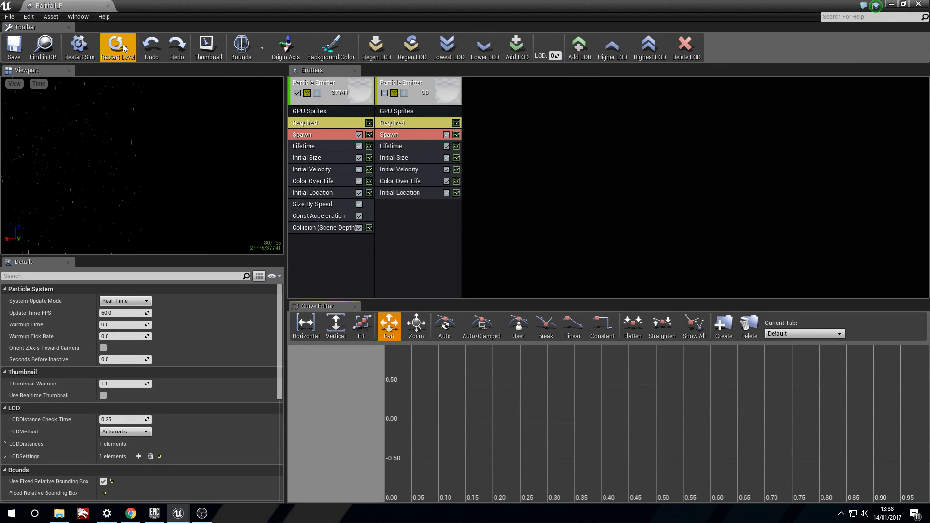
click(903, 4)
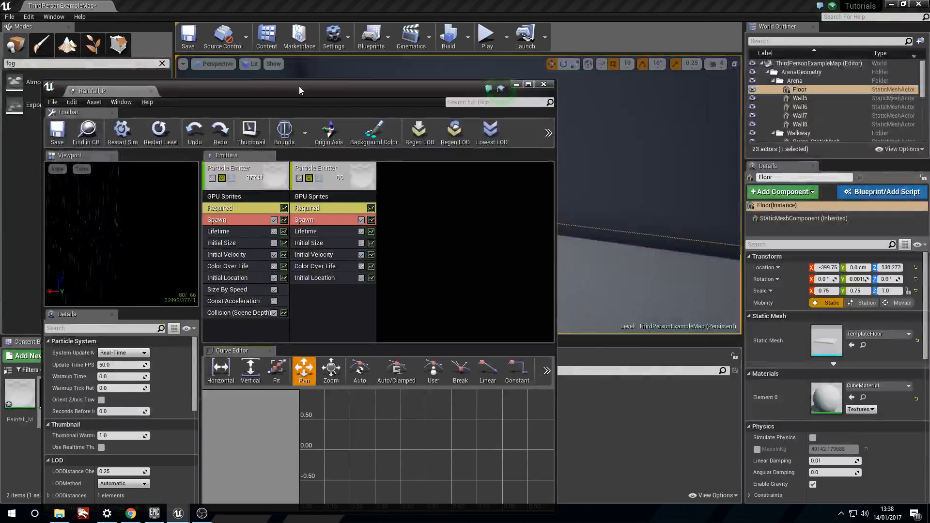
click(543, 84)
right_drag(515, 191, 617, 120)
right_drag(508, 203, 635, 220)
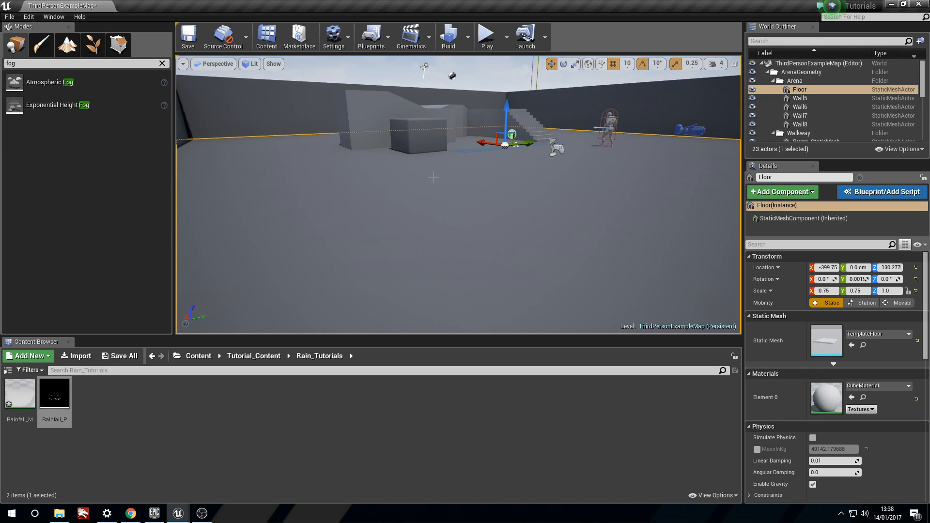
right_drag(396, 236, 374, 185)
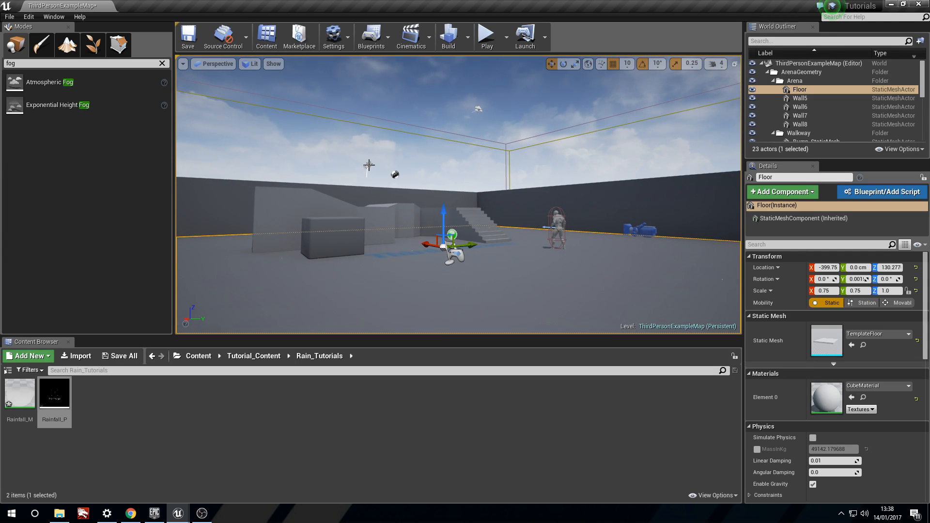
Set the Light Source directional light's intensity to 0.
click(368, 166)
right_drag(451, 170, 451, 169)
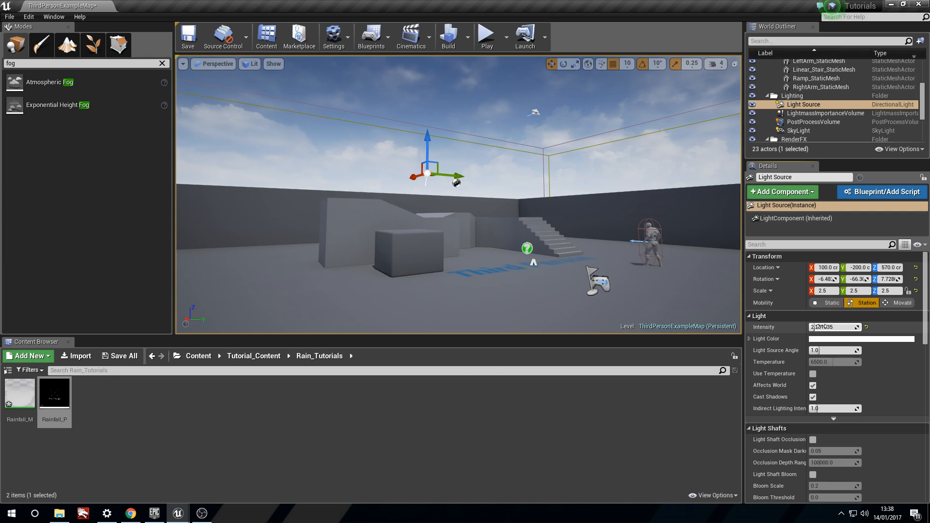
click(833, 327)
text(0)
key(Return)
right_drag(473, 228, 575, 167)
click(575, 166)
right_drag(515, 203, 467, 203)
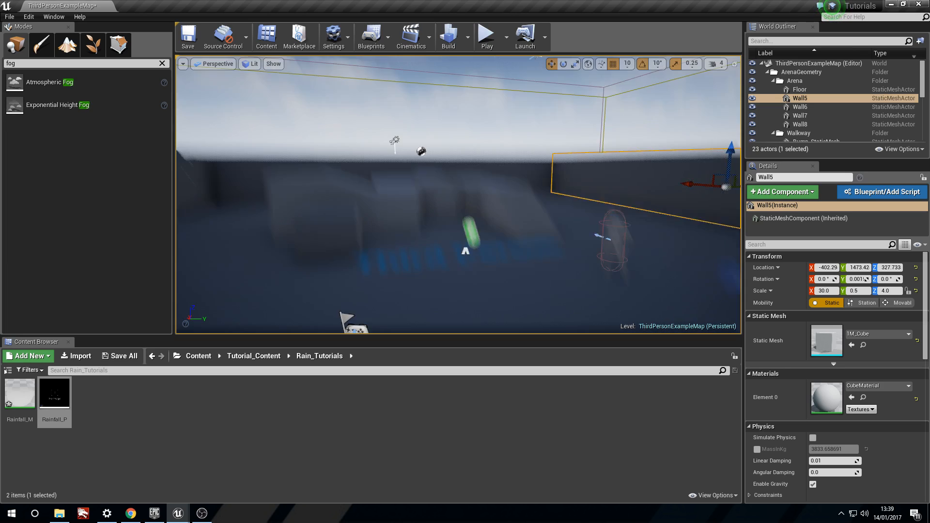
Place an Exponential Height Fog in the arena with a height falloff of 0.001 and a density of about 0.048.
drag(60, 108, 488, 279)
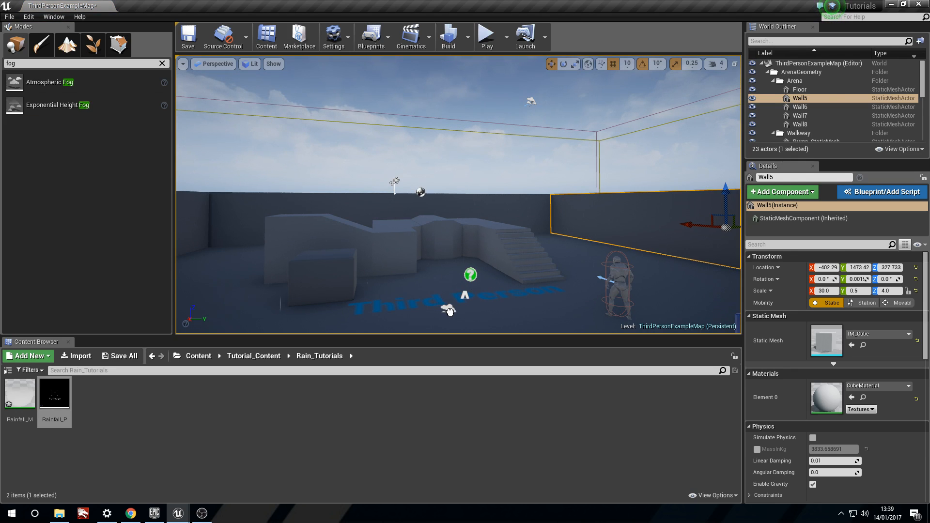
drag(449, 311, 490, 238)
right_drag(490, 237, 422, 290)
mouse_move(826, 282)
mouse_down()
mouse_move(843, 282)
mouse_move(823, 282)
mouse_up()
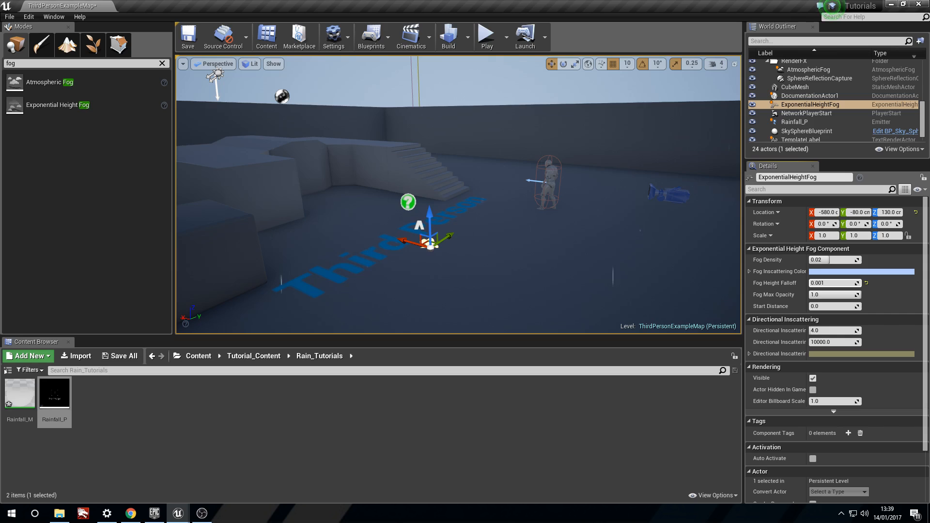
drag(833, 260, 848, 259)
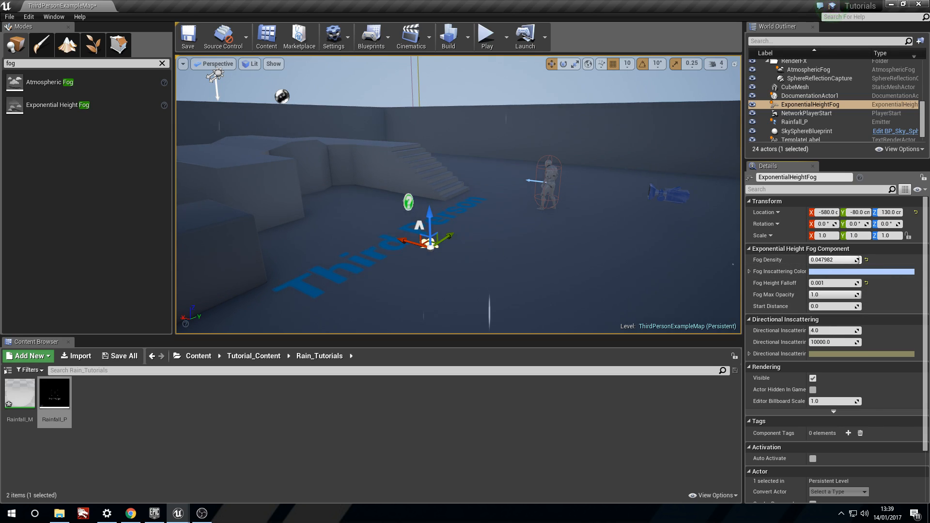
Darken the Exponential Height Fog's inscattering color to a muted blue.
click(829, 271)
drag(760, 280, 759, 345)
right_drag(623, 240, 715, 426)
click(766, 477)
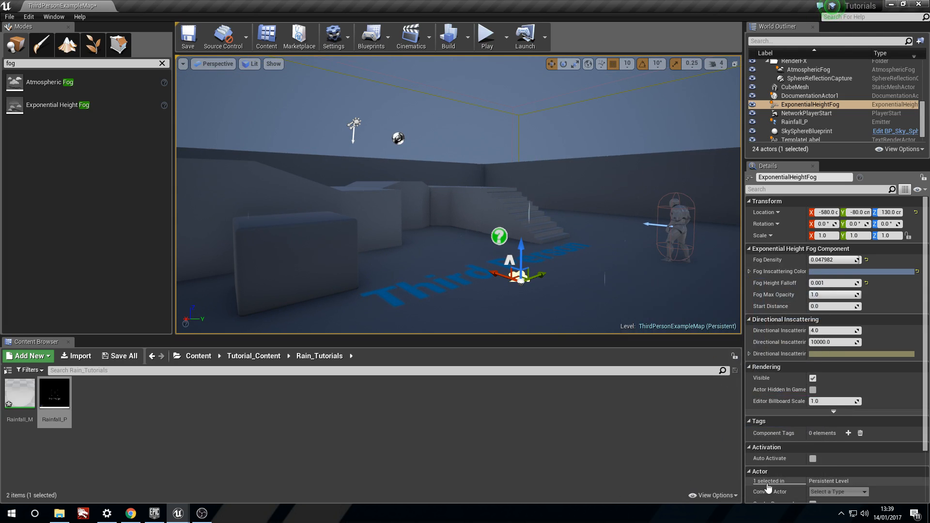
Inspect the sky sphere and the rain in the darkened, foggy arena.
mouse_move(535, 207)
right_down()
mouse_move(548, 152)
mouse_move(499, 156)
mouse_move(513, 158)
mouse_move(504, 179)
mouse_move(518, 179)
right_up()
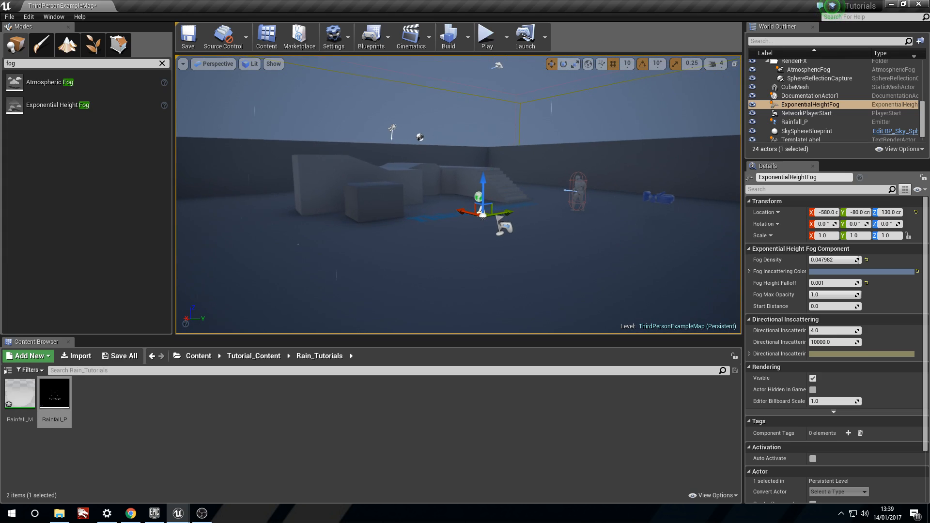
click(623, 134)
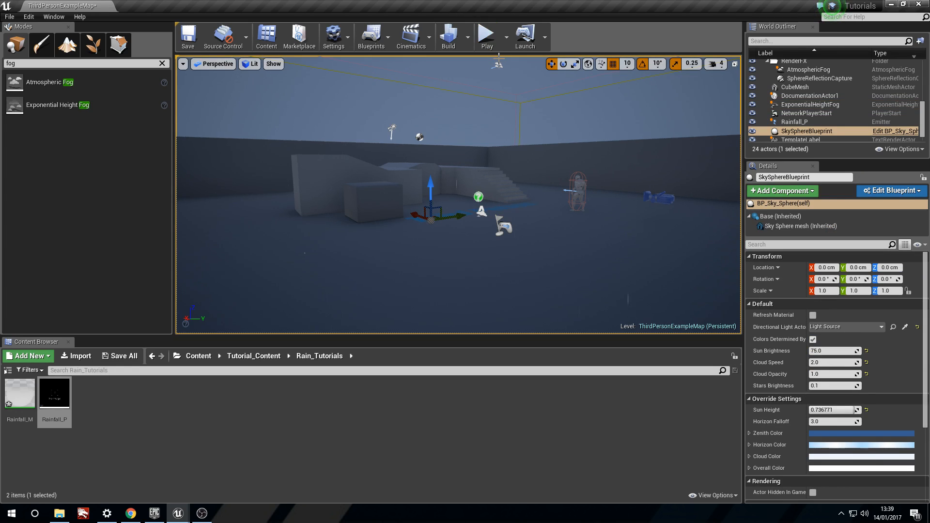
right_drag(520, 220, 513, 163)
key(d)
key(a)
key(s)
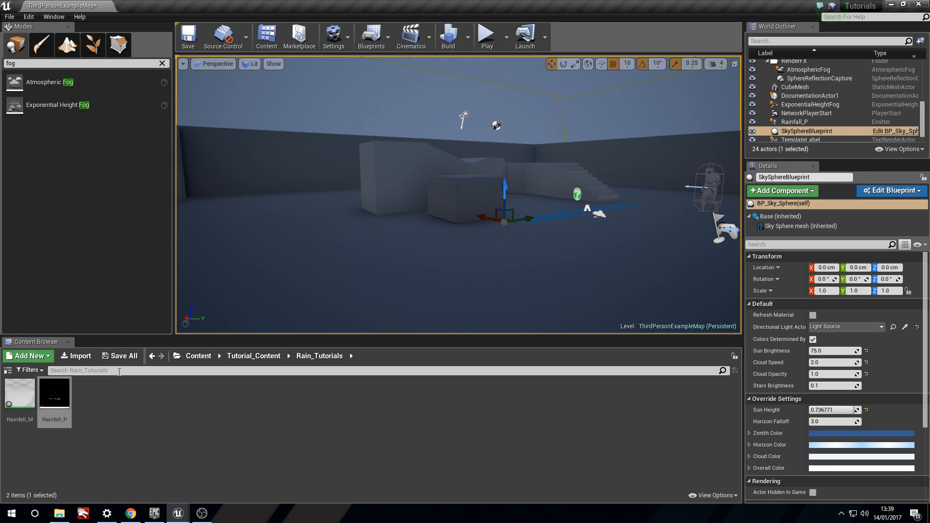
Reopen the Rainfall_P particle system and set the first emitter's constant spawn rate to 75000.
double_click(54, 393)
drag(300, 92, 662, 74)
click(608, 192)
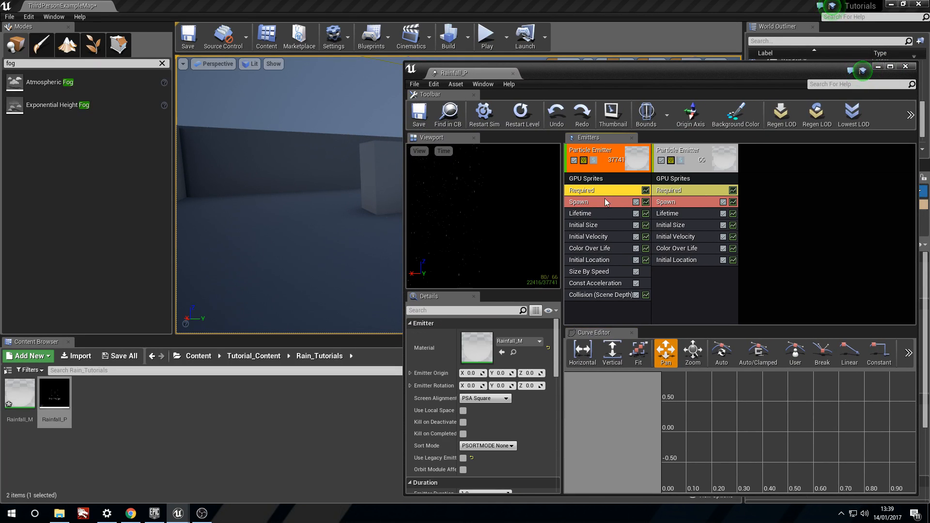
click(601, 202)
click(487, 358)
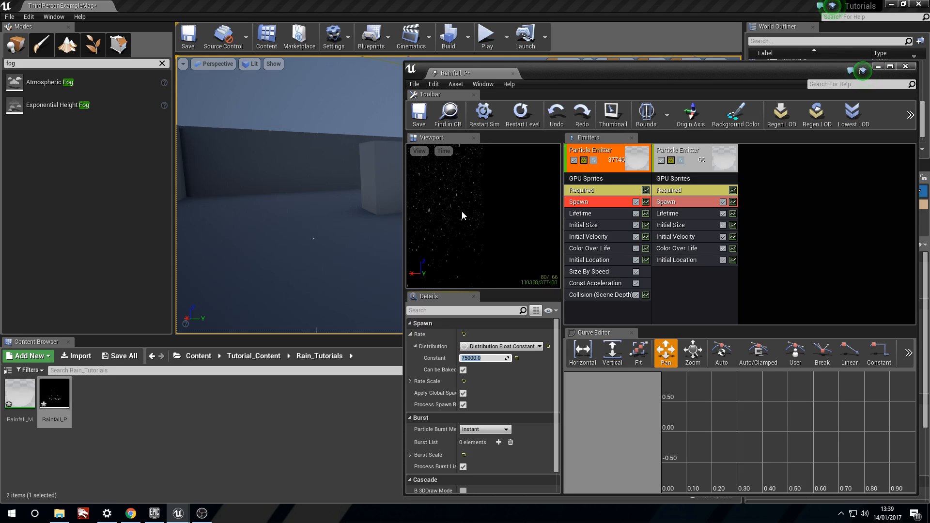
Save the Rainfall_P particle system and look over the rain in the level viewport.
click(417, 116)
click(878, 68)
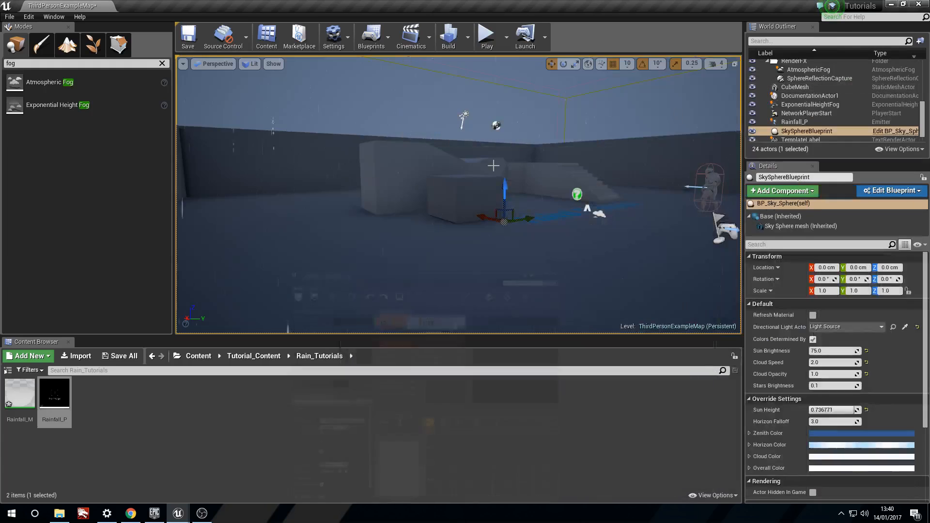
mouse_move(494, 161)
right_down()
mouse_move(531, 151)
mouse_move(506, 168)
mouse_move(382, 162)
mouse_move(450, 184)
mouse_move(458, 157)
mouse_move(480, 165)
right_up()
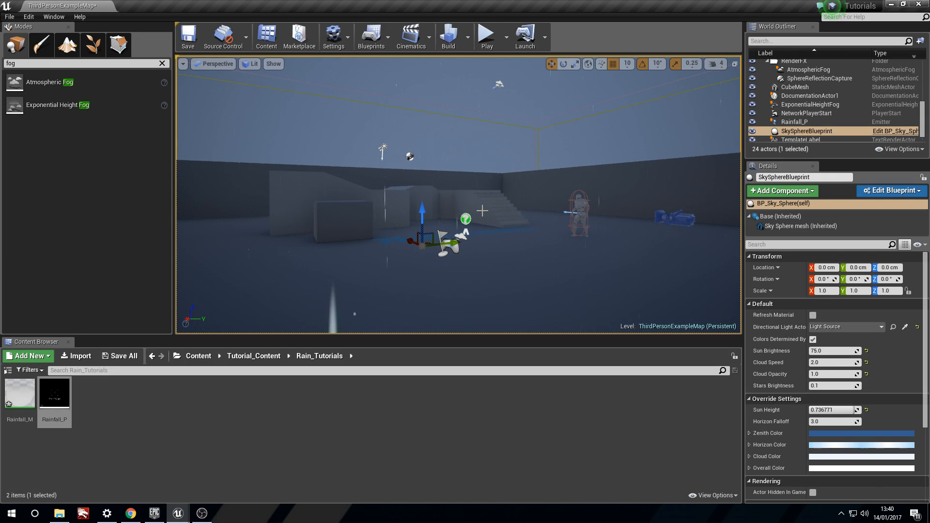
Reopen Rainfall_P, set the first emitter's constant spawn rate to 25000 and save the particle system.
double_click(55, 393)
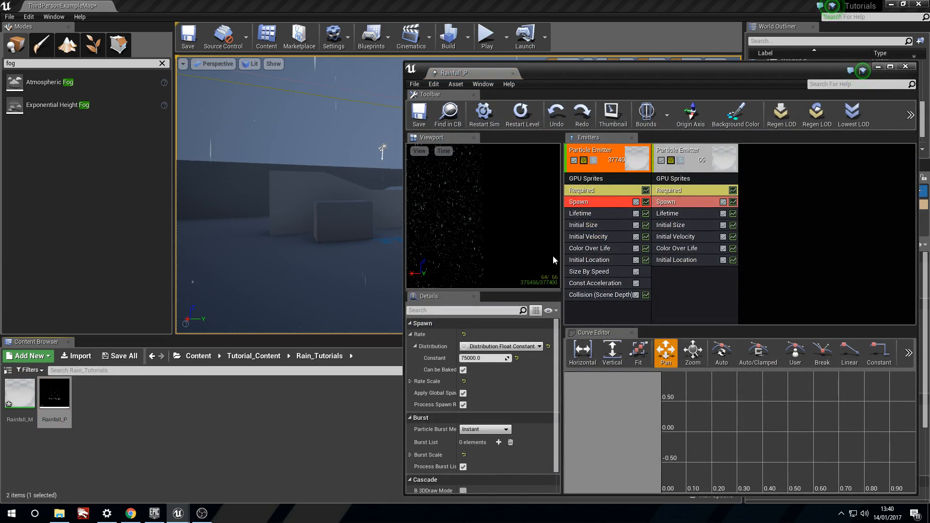
click(601, 190)
click(601, 202)
click(485, 359)
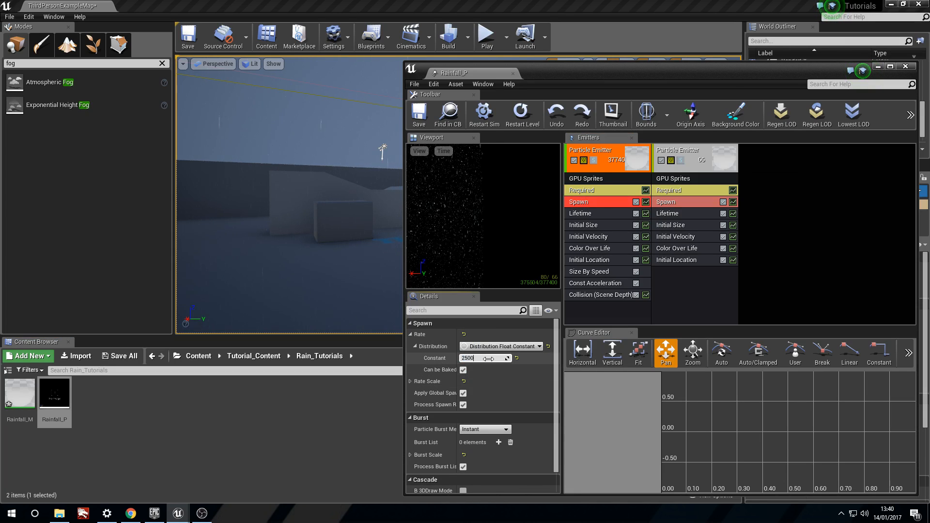
click(419, 113)
click(882, 67)
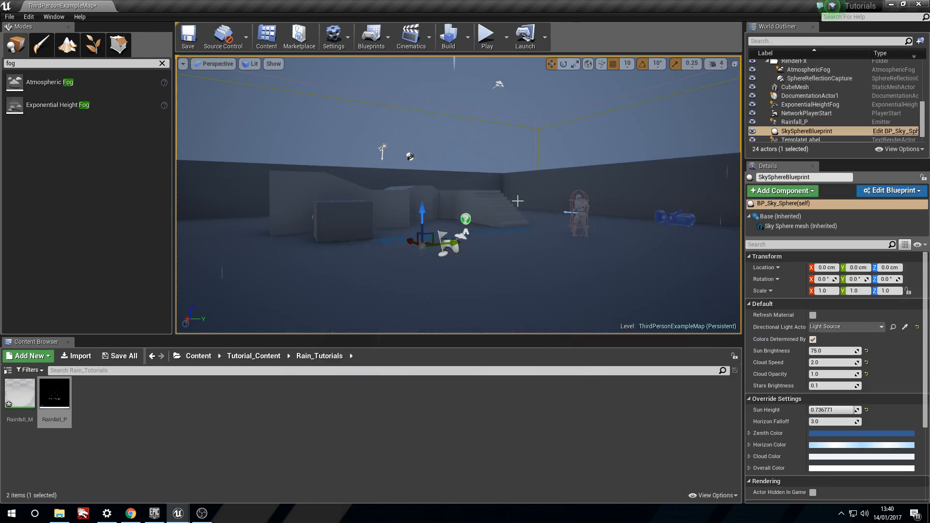
Playtest the level to check the rain around the character.
click(487, 36)
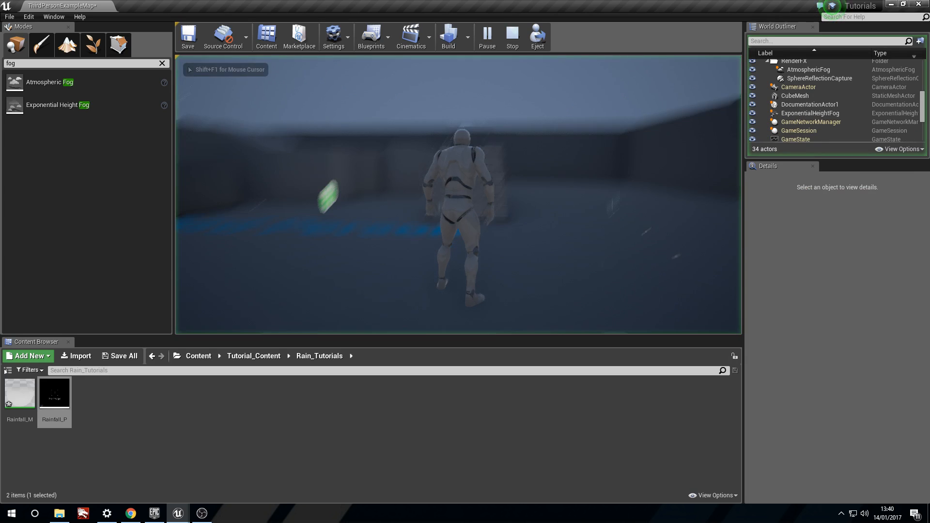
key(w)
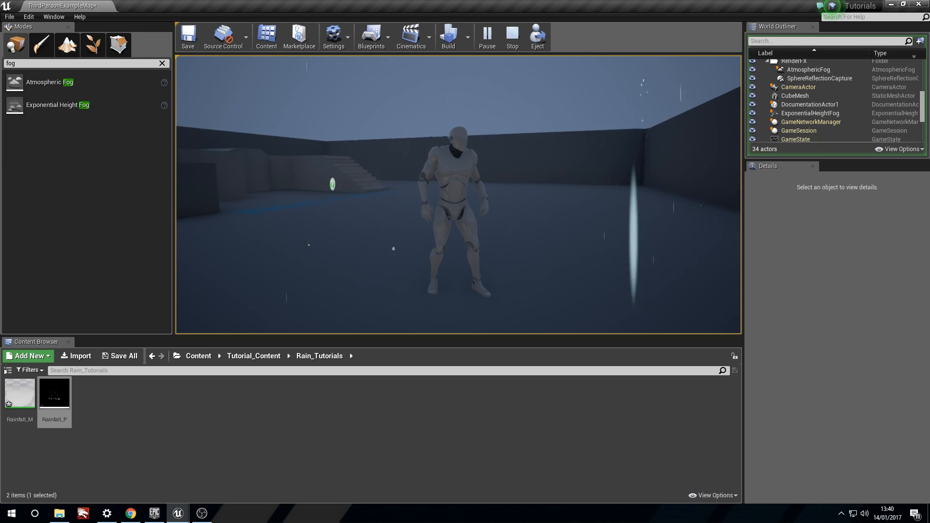
key(Escape)
Reopen Rainfall_P and set the out value of Alpha Over Life point 0 to 0.5 in the first emitter's Color Over Life module.
double_click(54, 393)
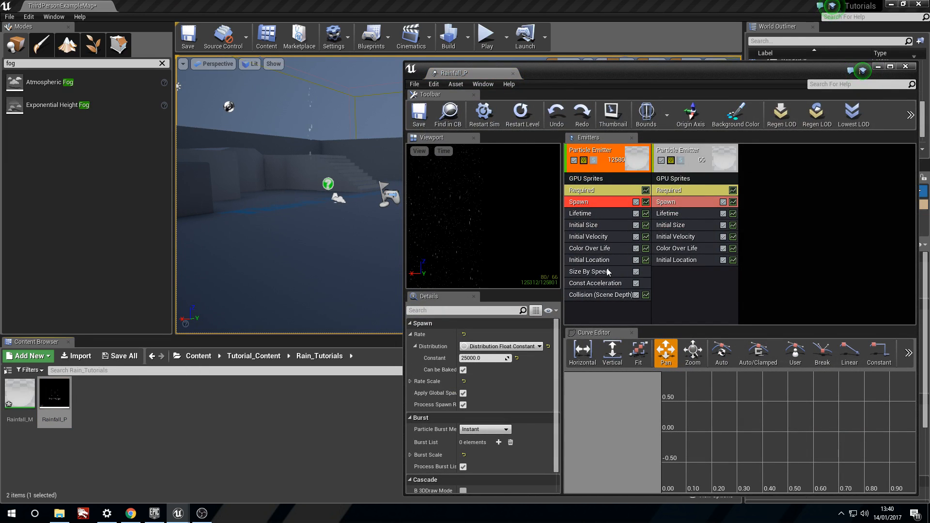
click(607, 248)
drag(614, 67, 615, 29)
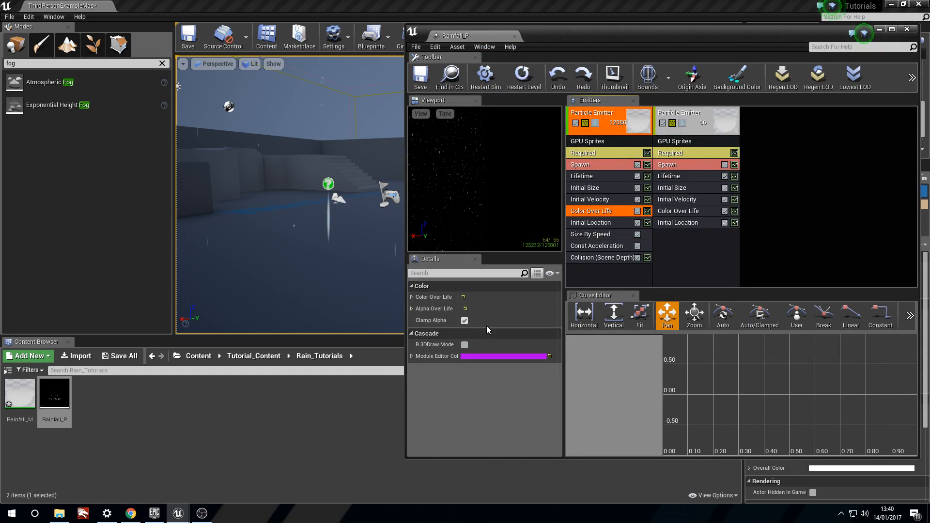
click(411, 308)
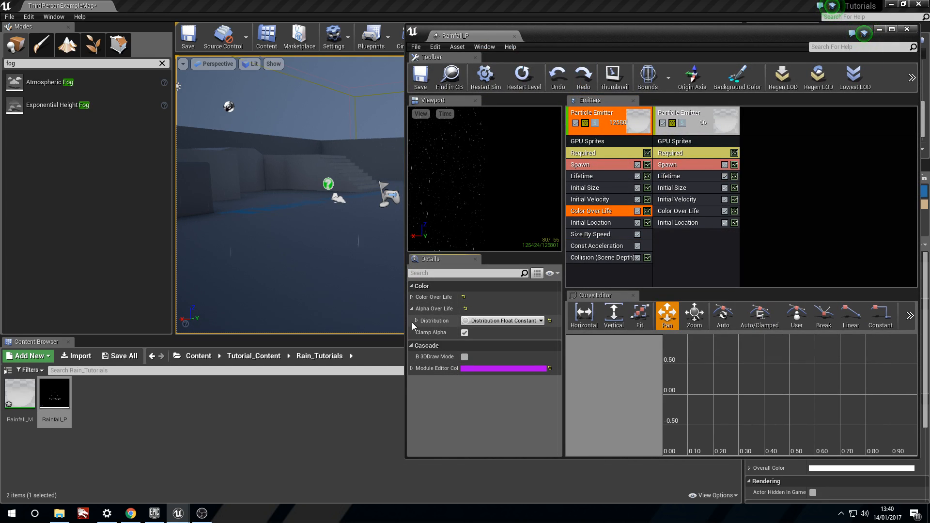
click(416, 321)
click(420, 332)
click(425, 344)
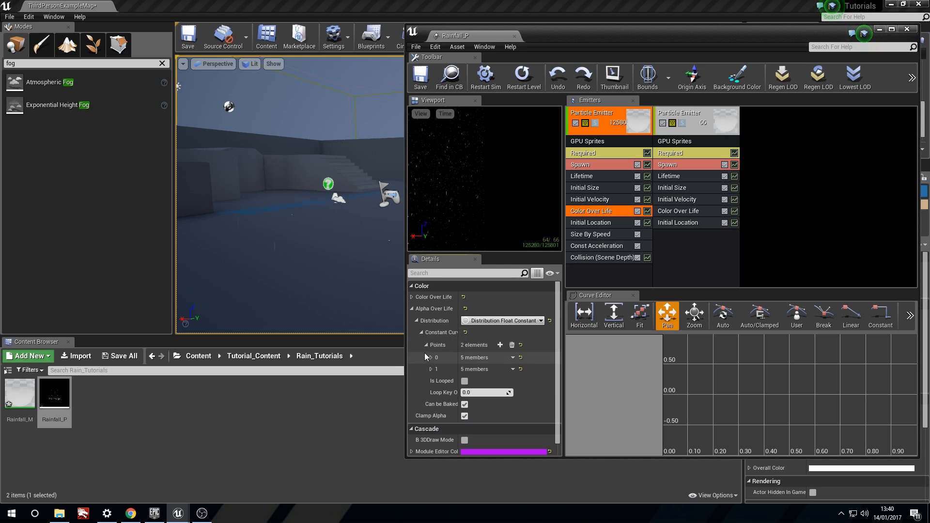
click(430, 357)
scroll(431, 379, down, 2)
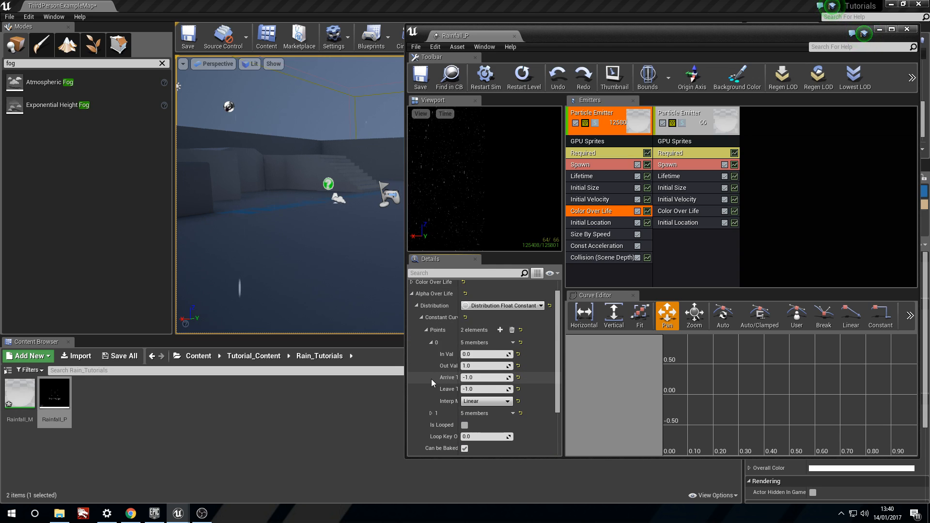
click(478, 350)
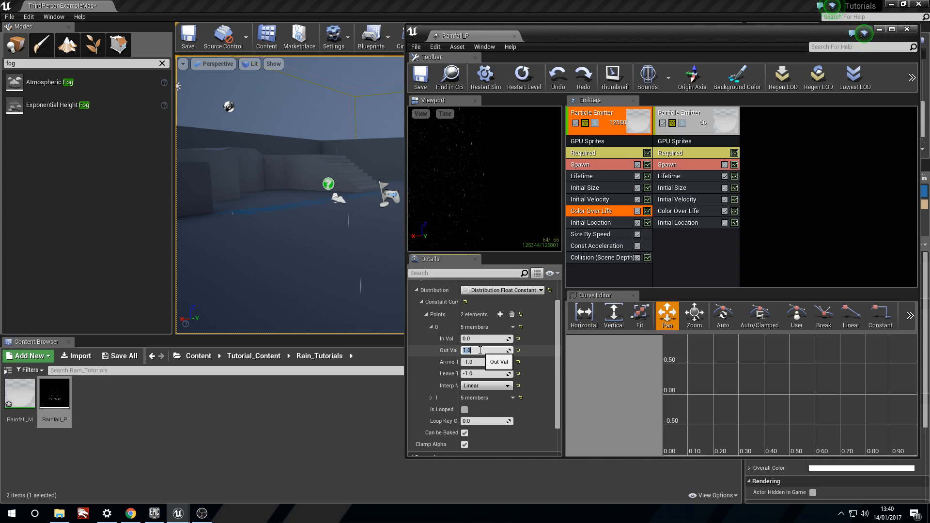
key(Return)
Set the out value of Alpha Over Life point 1 to 0.5, save the particle system and close its editor.
click(430, 398)
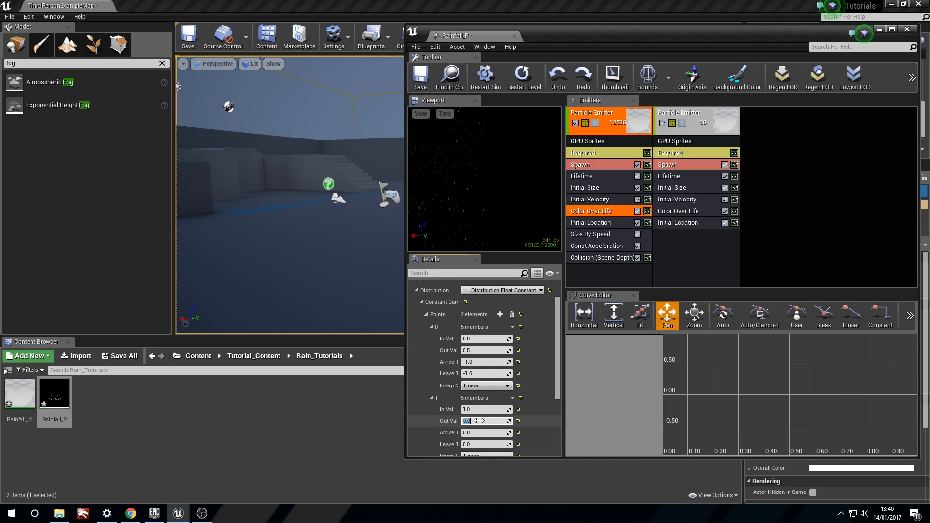
key(Return)
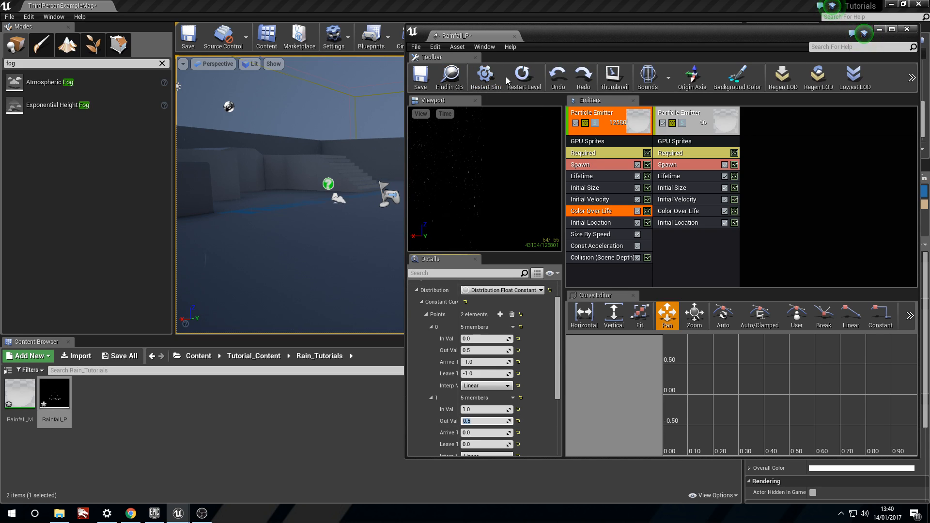
key(ctrl+s)
click(907, 28)
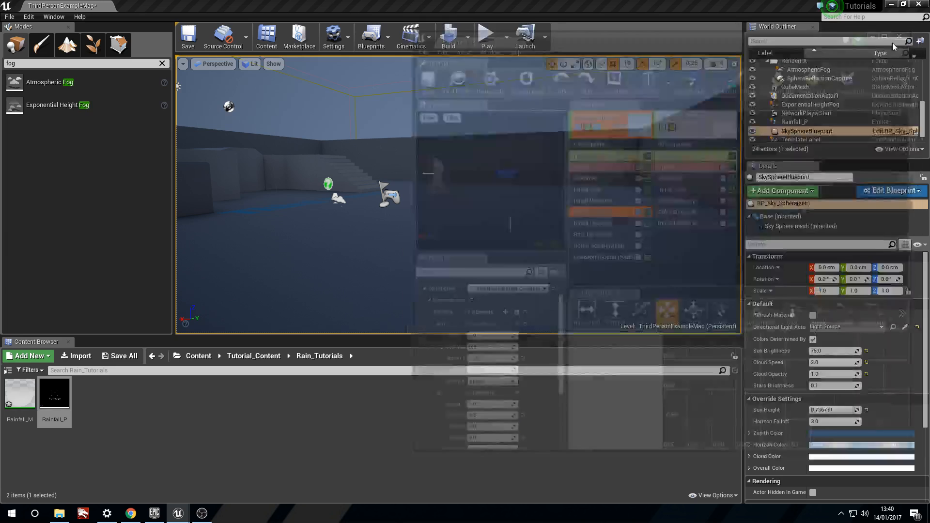
Run the character around the arena in a play session to judge the more transparent rain.
right_drag(596, 179, 553, 175)
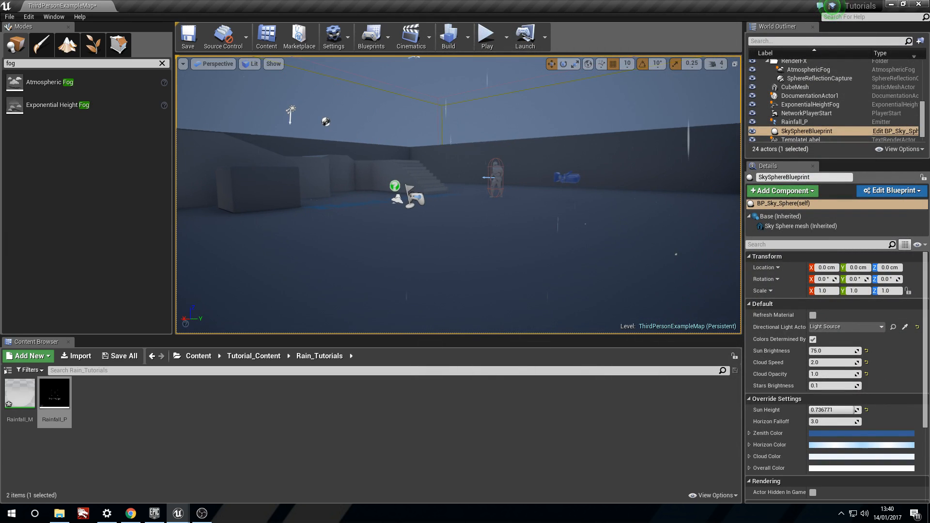
click(487, 37)
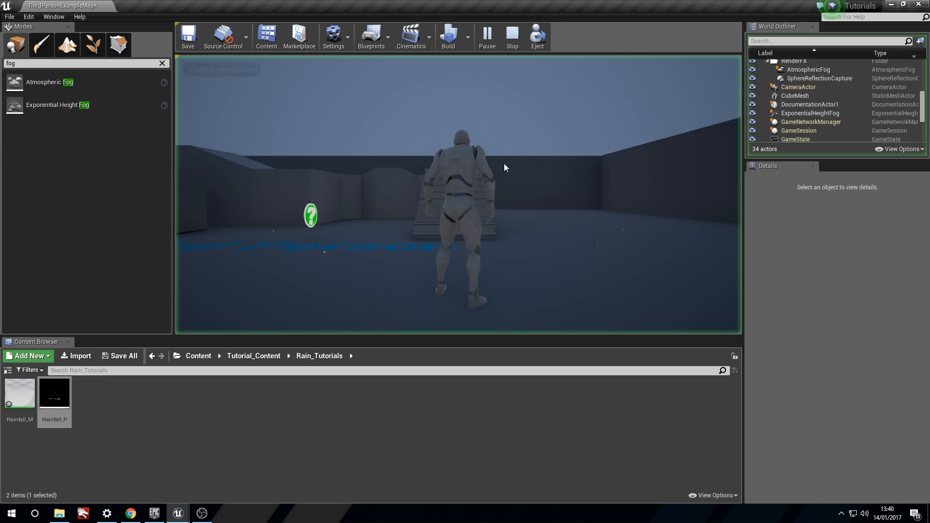
key(a)
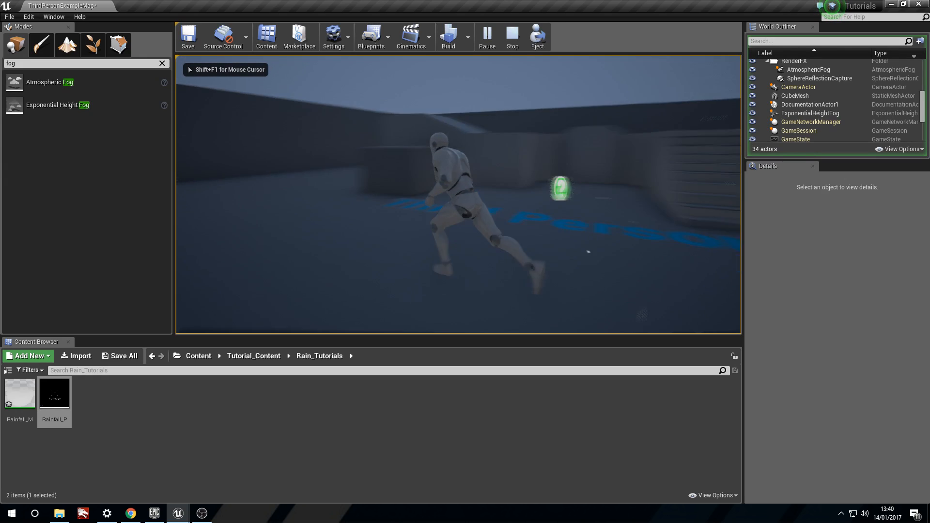
key(s)
key(d)
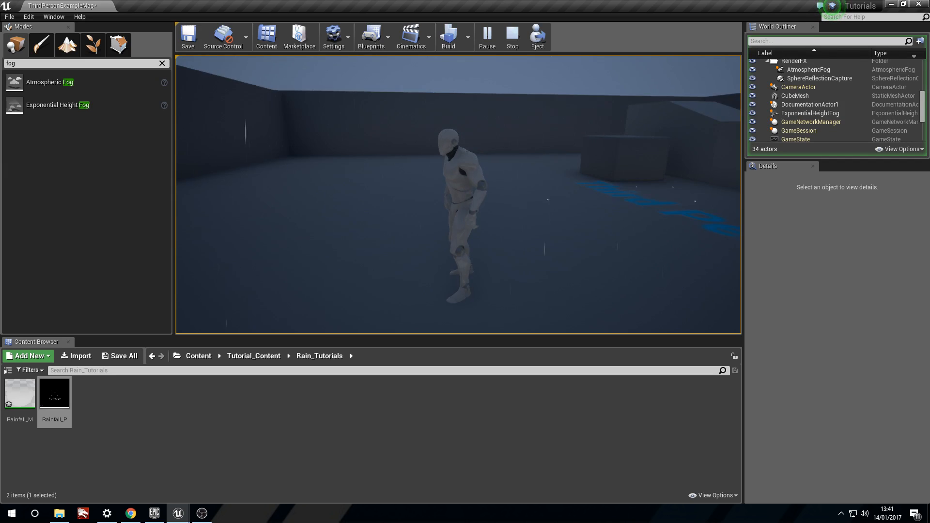
key(a)
key(shift+F1)
key(Escape)
Reopen Rainfall_P in a full-size editor and review the first emitter's Color Over Life settings.
click(54, 395)
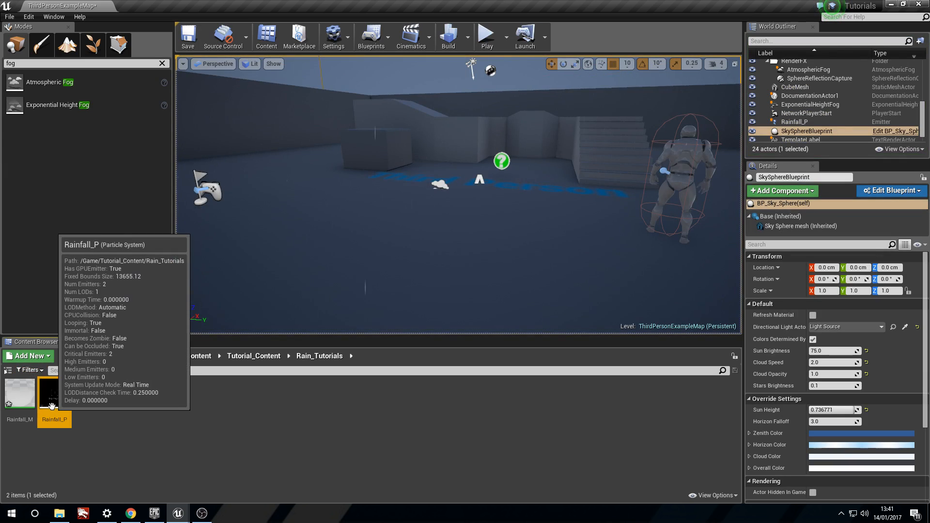
double_click(54, 395)
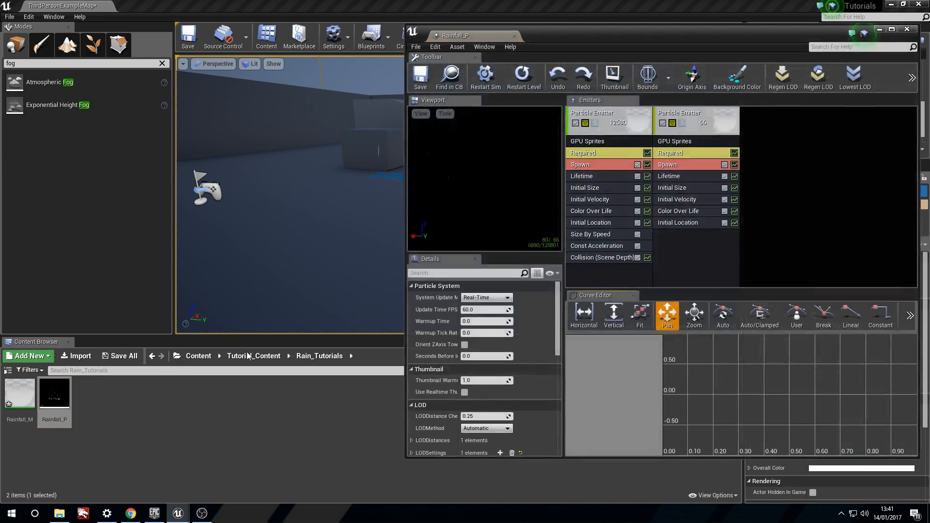
double_click(672, 30)
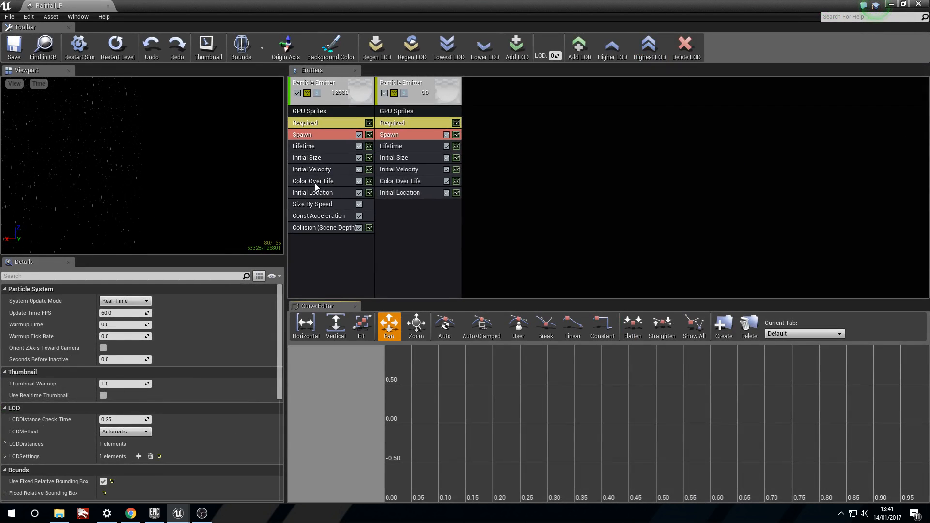
click(315, 182)
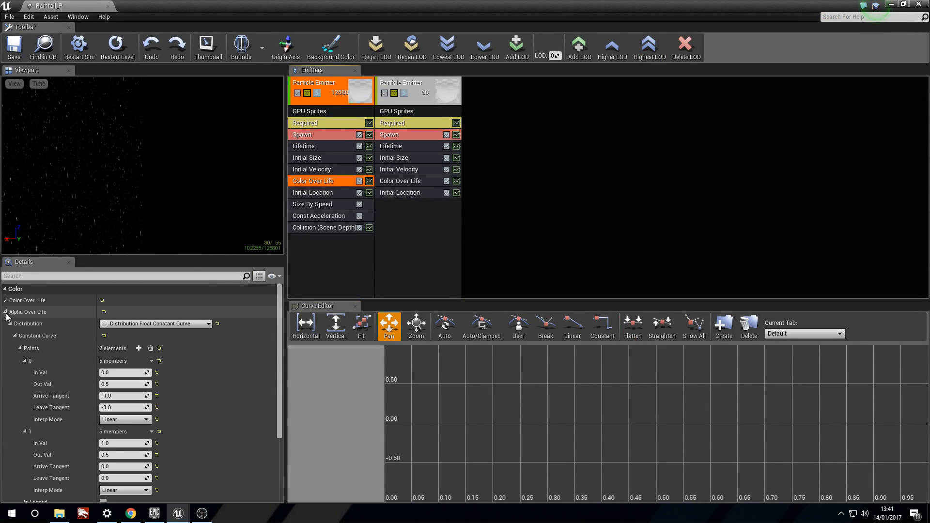
drag(285, 2, 394, 108)
Examine how Particle Color drives emissive color and opacity in the Rainfall_M material graph, and close the material.
click(33, 397)
double_click(32, 396)
right_drag(348, 299, 527, 248)
right_drag(418, 299, 485, 371)
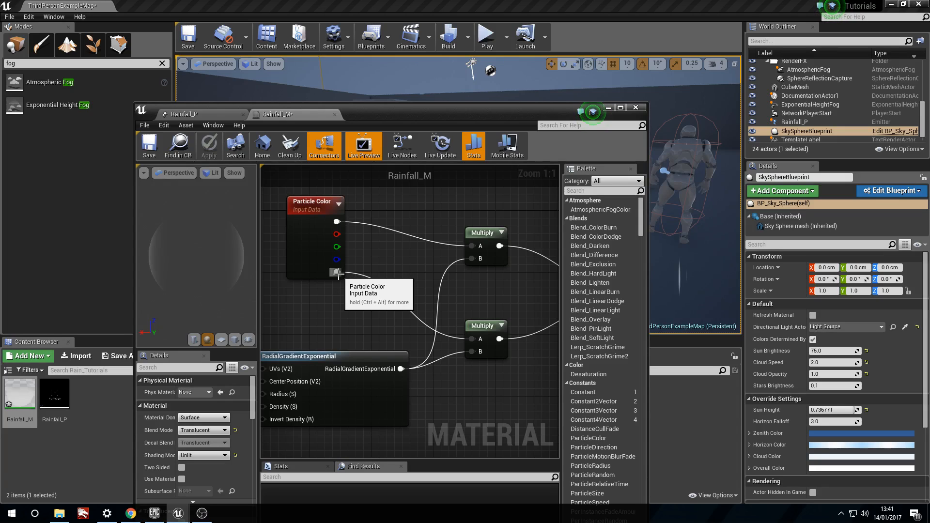
right_drag(463, 321, 271, 311)
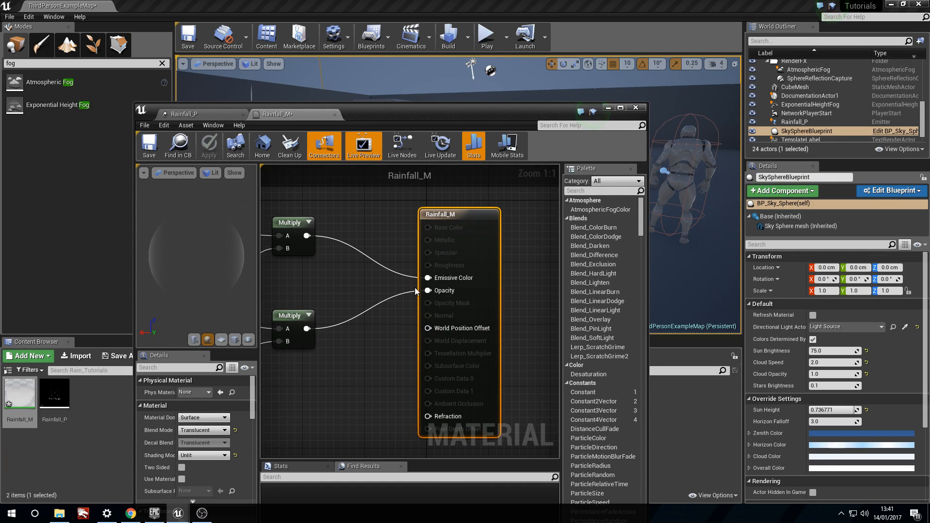
click(334, 115)
click(620, 107)
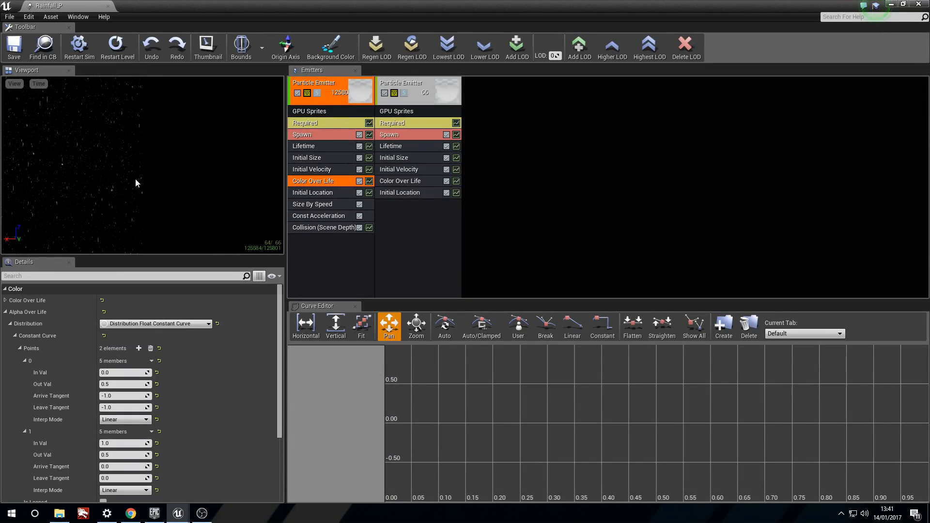
Set the out value of the first emitter's Color Over Life point 0 to bright magenta, hex sRGB FF00DEFF, and save the particle system.
drag(682, 7, 545, 291)
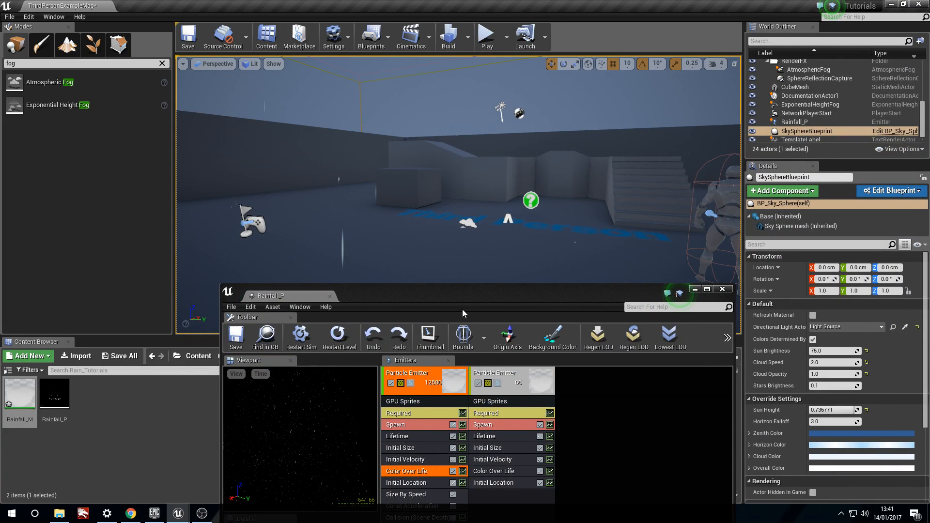
double_click(495, 292)
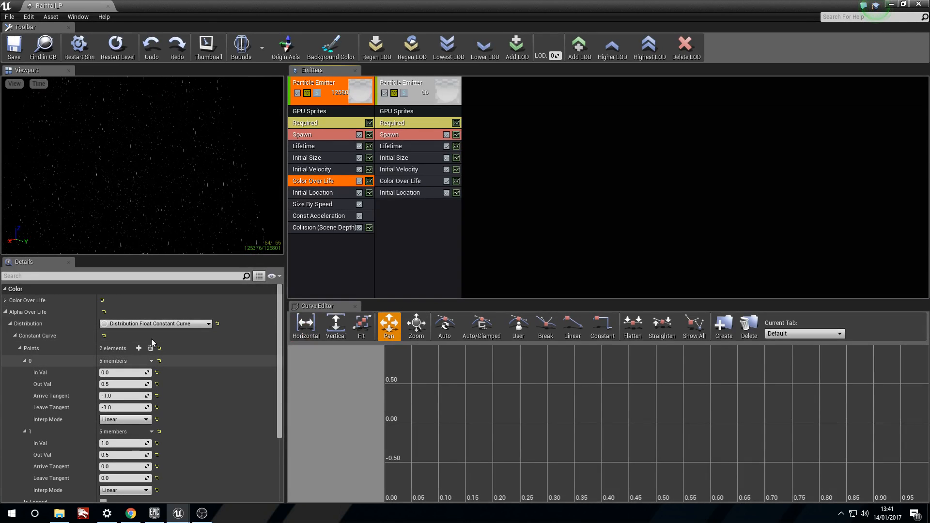
click(5, 301)
click(8, 312)
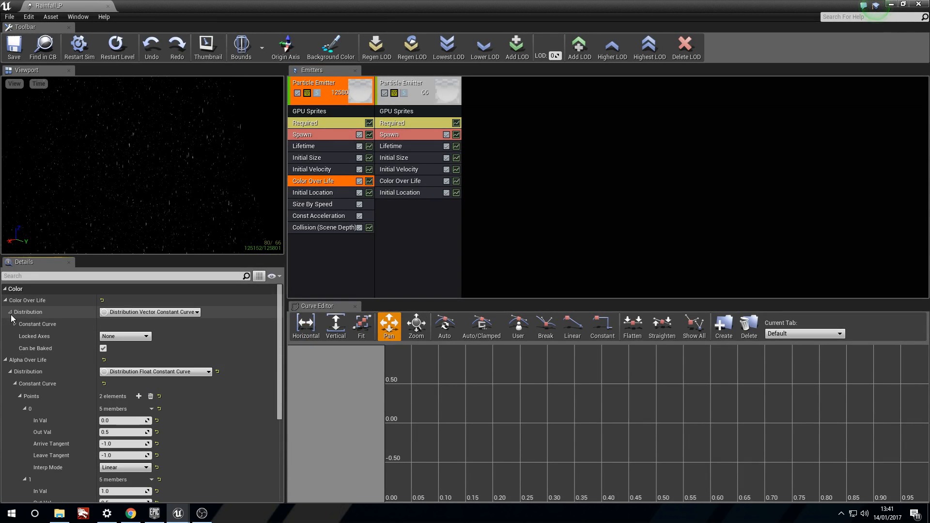
click(15, 324)
click(19, 336)
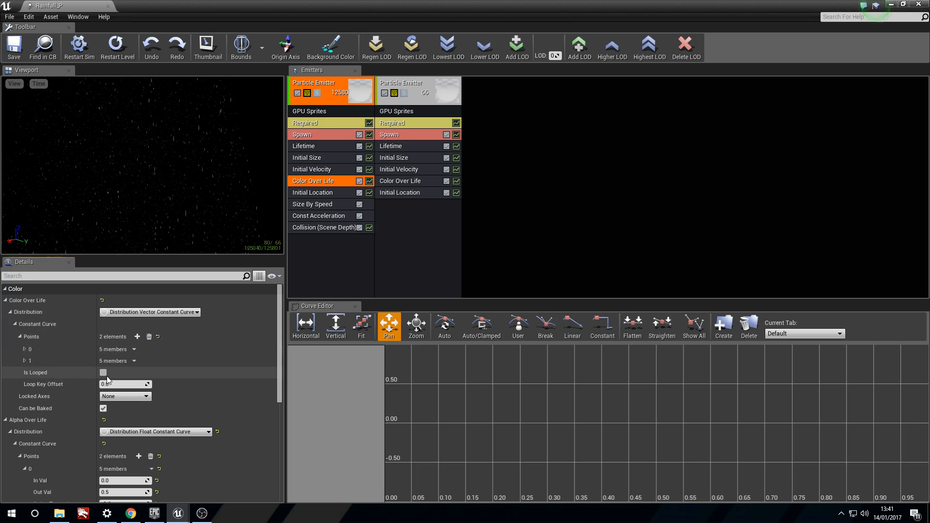
click(24, 349)
click(161, 372)
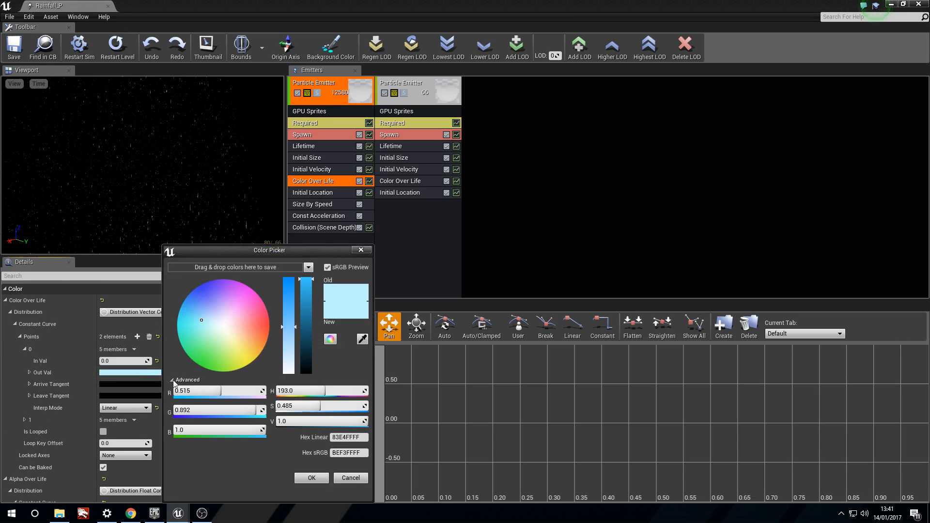
click(257, 294)
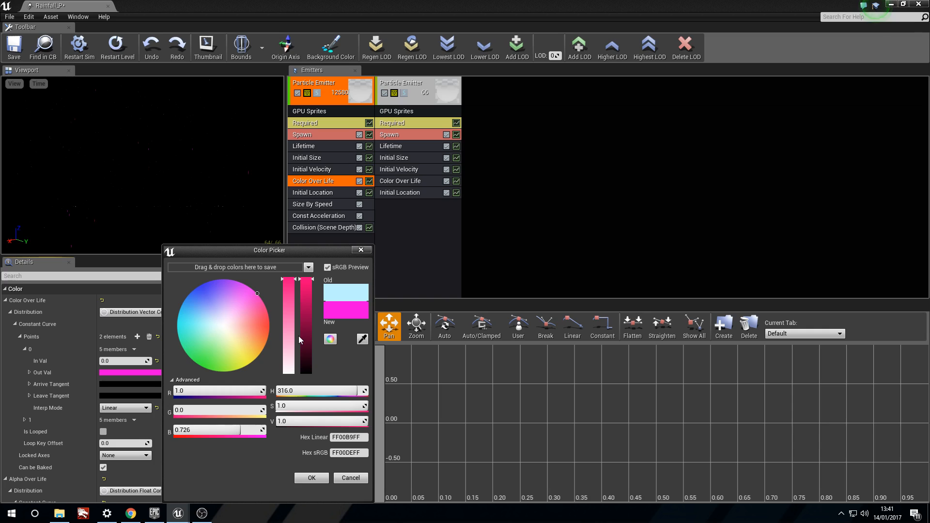
click(312, 478)
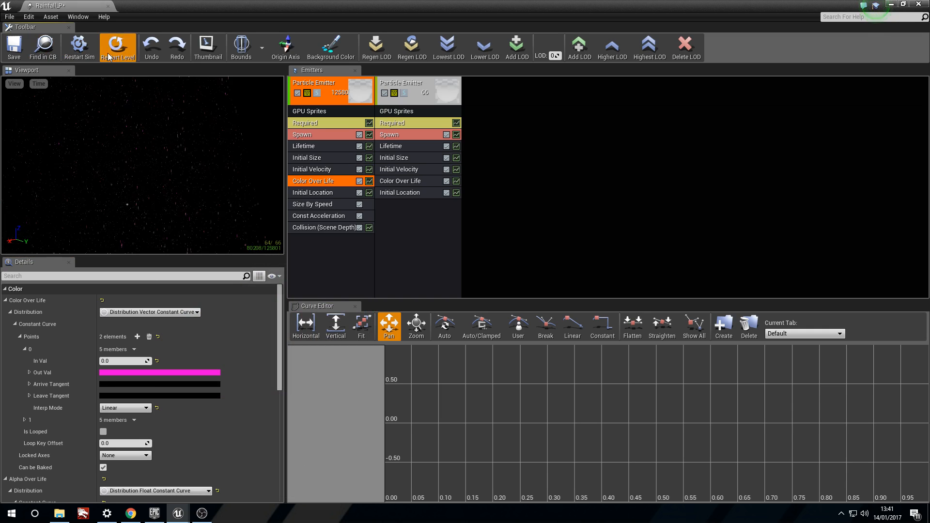
click(14, 46)
click(891, 4)
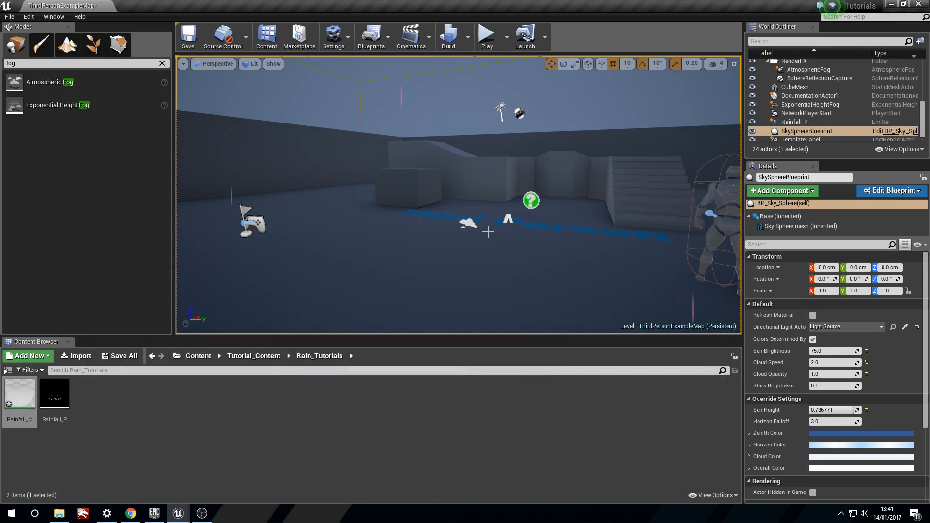
Fly the view around the arena in the level viewport to inspect the magenta-tinted rain.
right_drag(489, 222, 532, 216)
key(s)
key(d)
key(a)
key(s)
key(s)
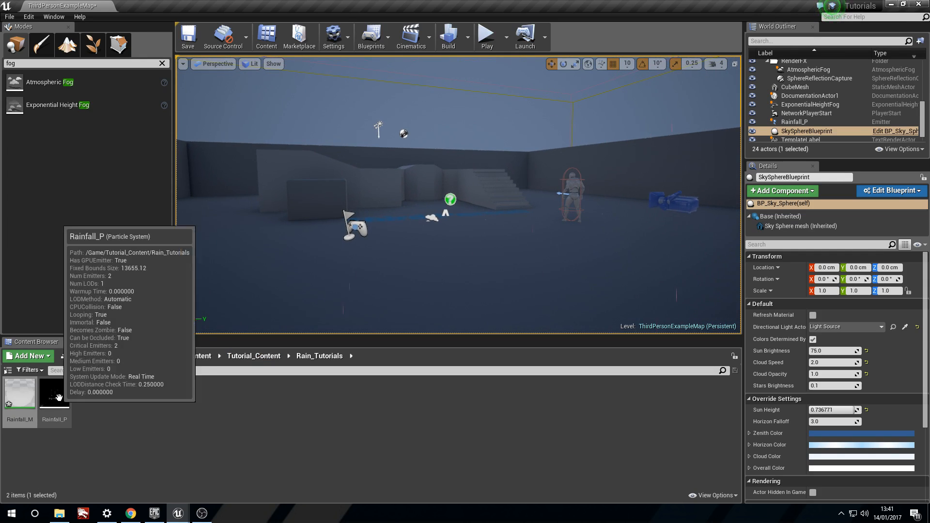
right_drag(357, 204, 369, 208)
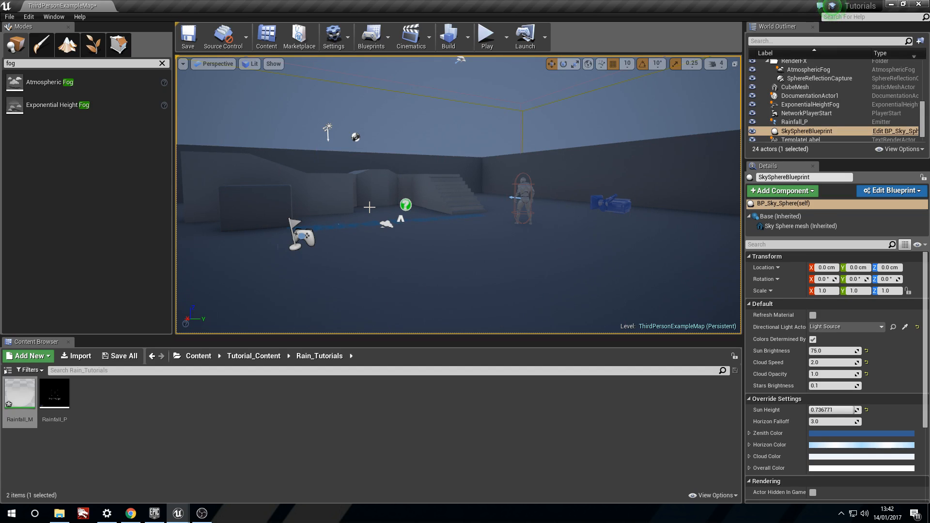
Reopen Rainfall_P, undo the magenta color change in the first emitter's Color Over Life, then save and close the particle system.
double_click(54, 395)
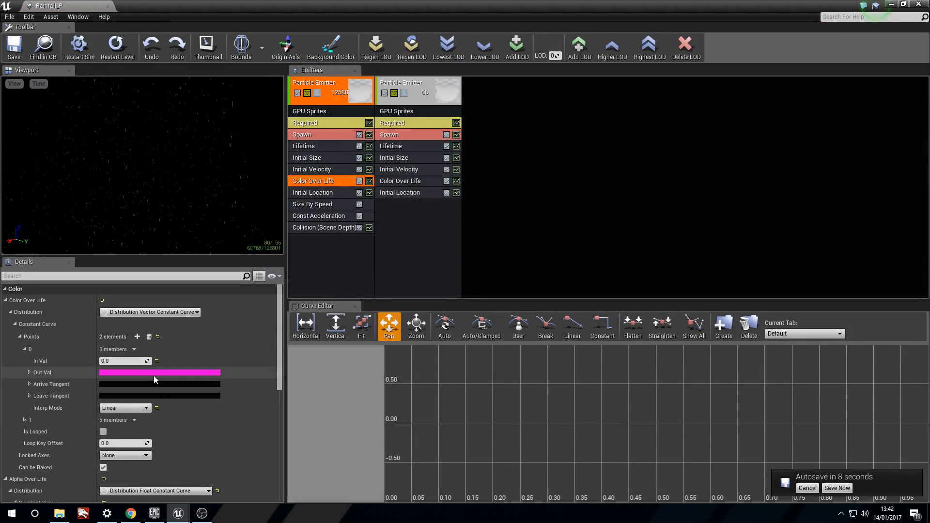
key(ctrl+z)
click(9, 50)
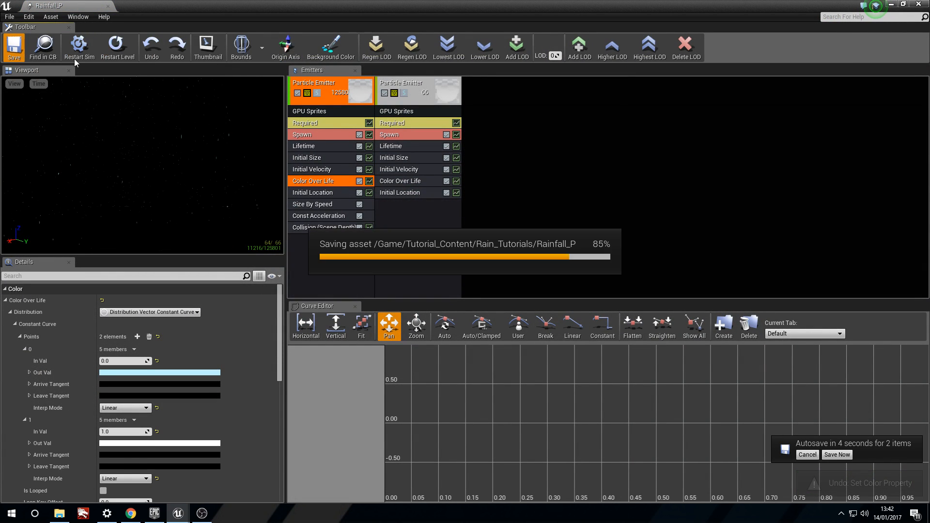
click(108, 7)
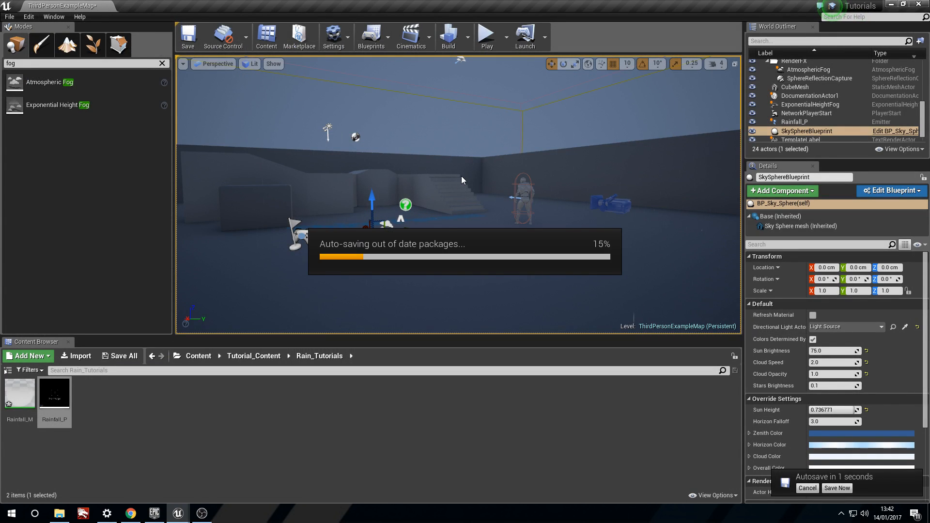
Move through the level past the character and stairs to check the rain with its original color.
key(w)
right_drag(461, 175, 522, 166)
key(w)
key(s)
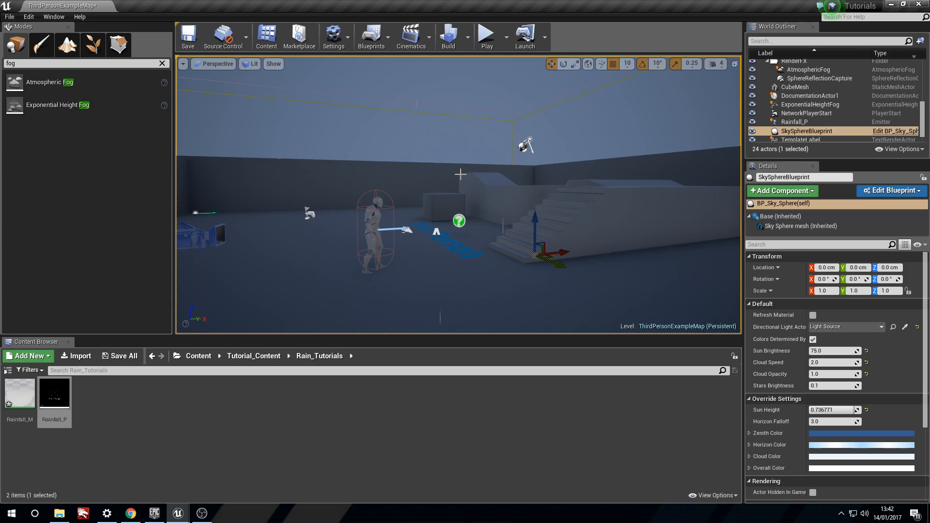